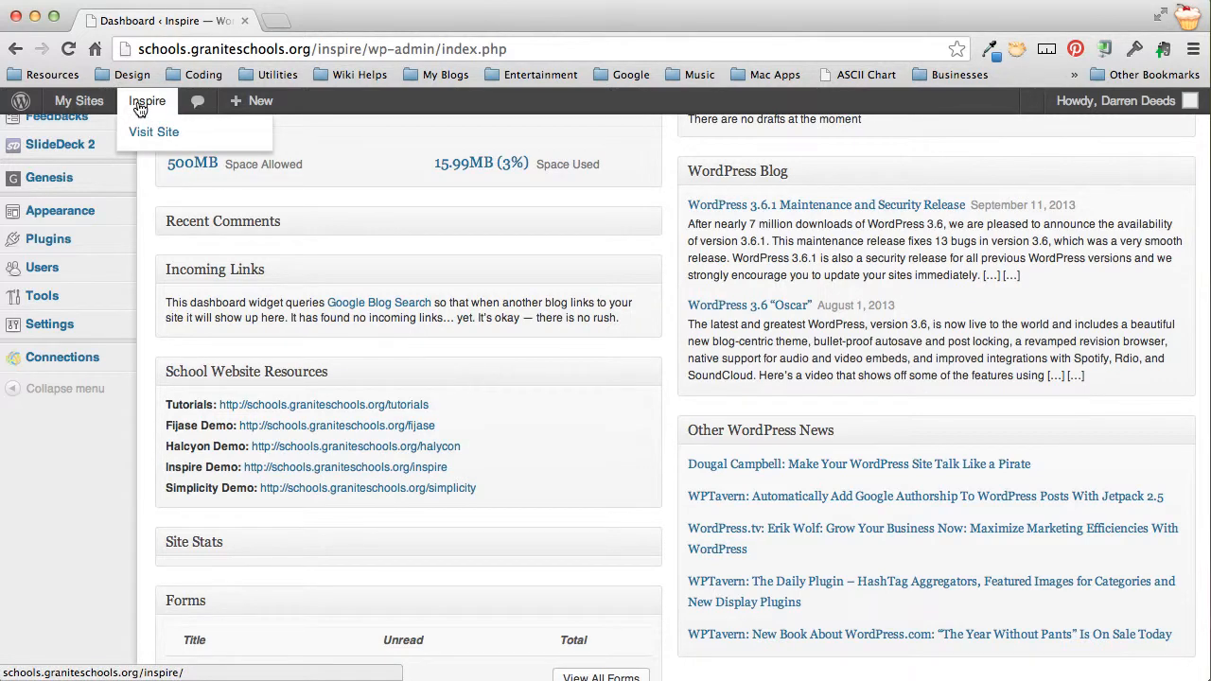
Open the Inspire site in a new browser tab and examine its main navigation bar
right_click(140, 110)
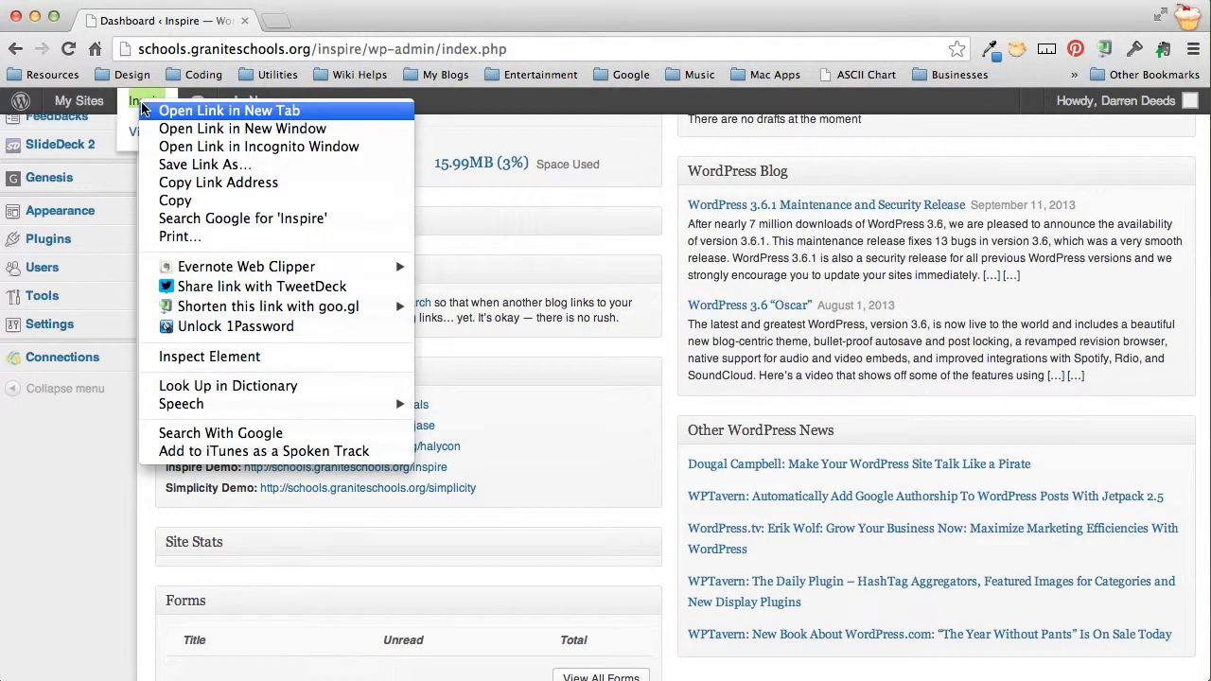
left_click(192, 111)
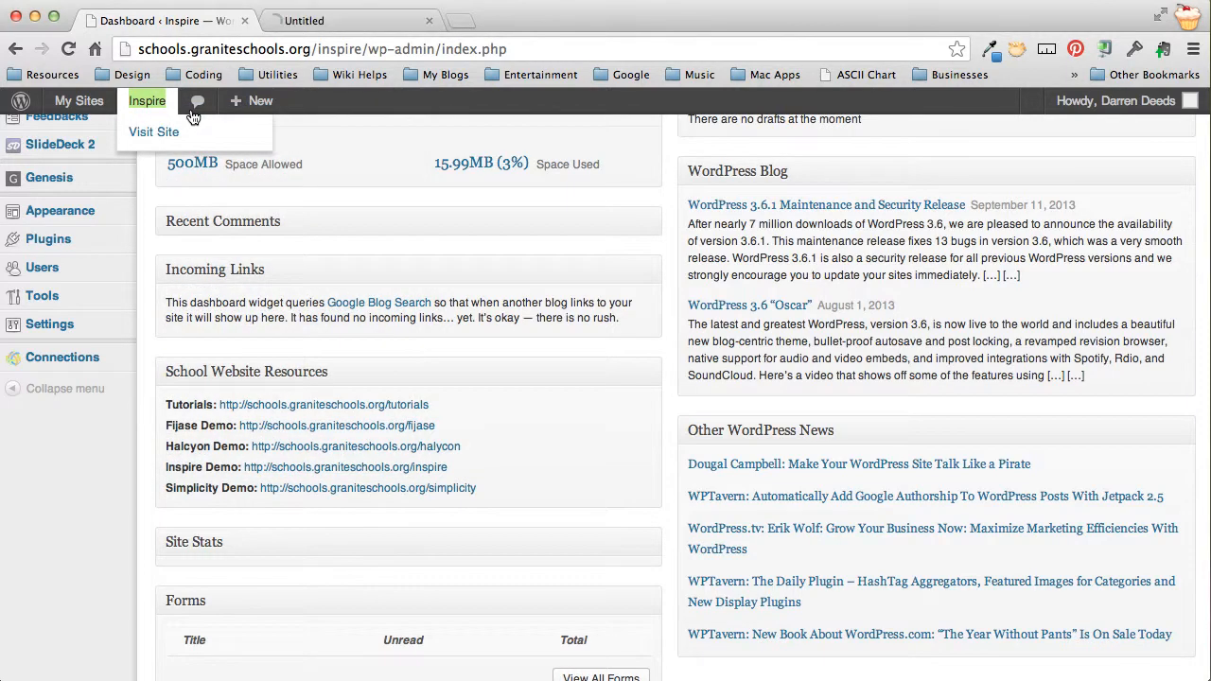
left_click(331, 28)
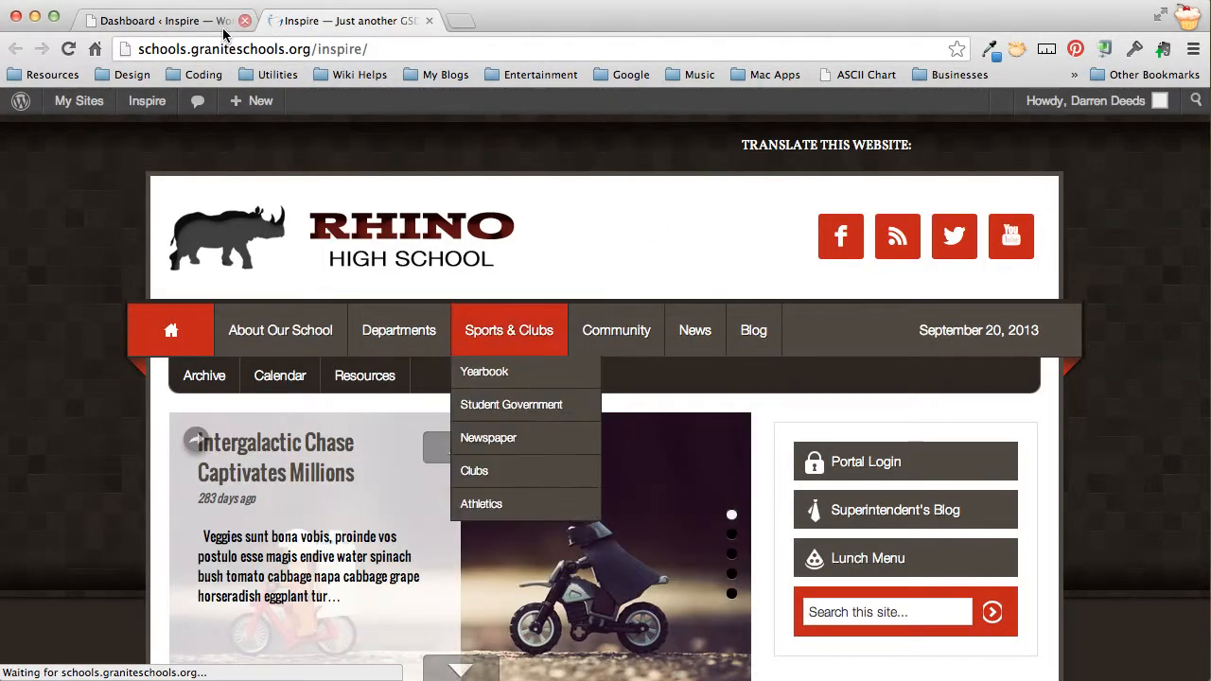
left_click(203, 23)
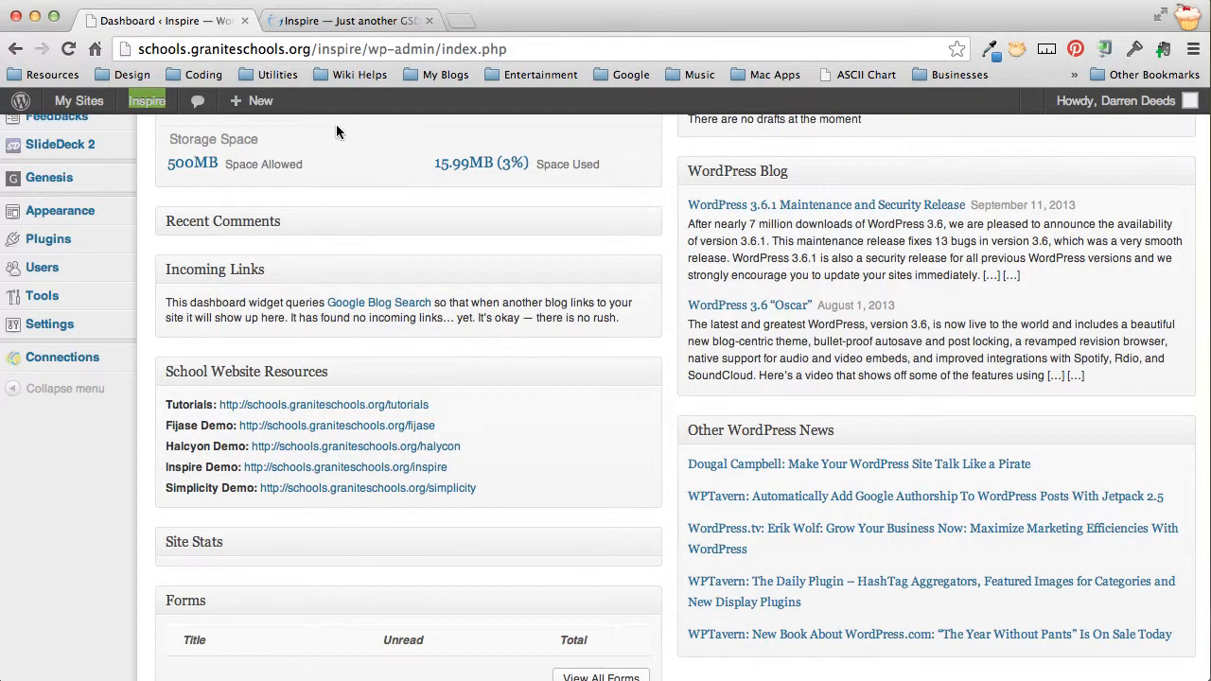
left_click(334, 23)
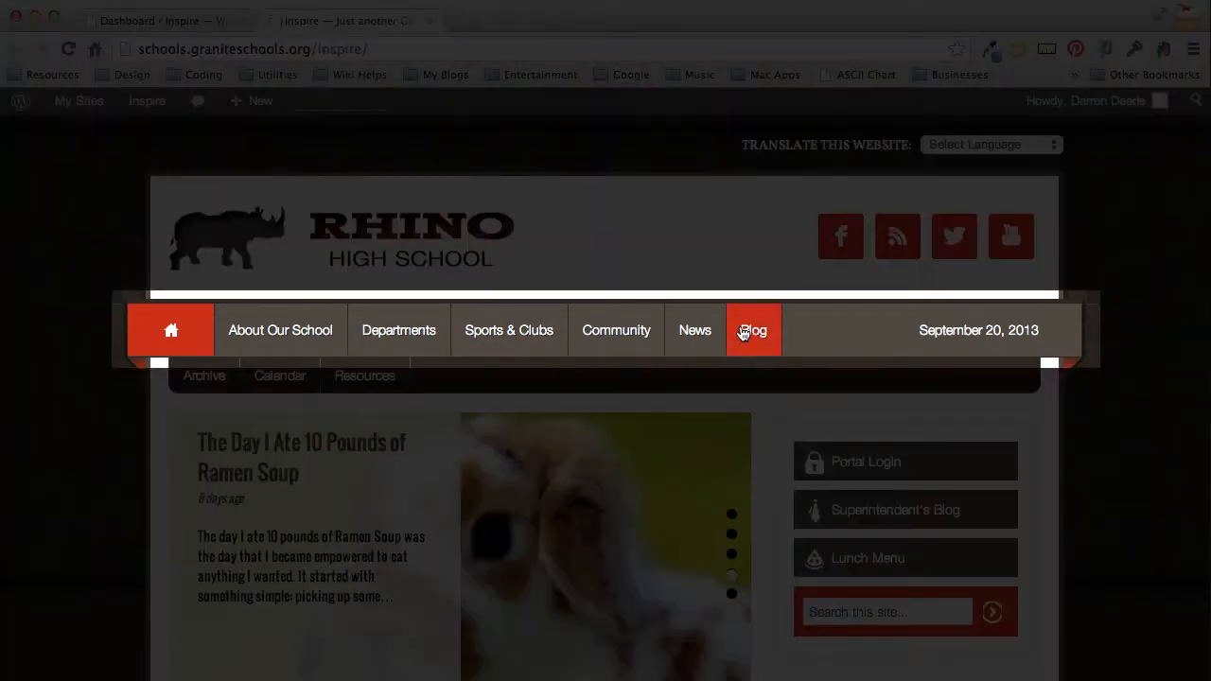
mouse_move(296, 313)
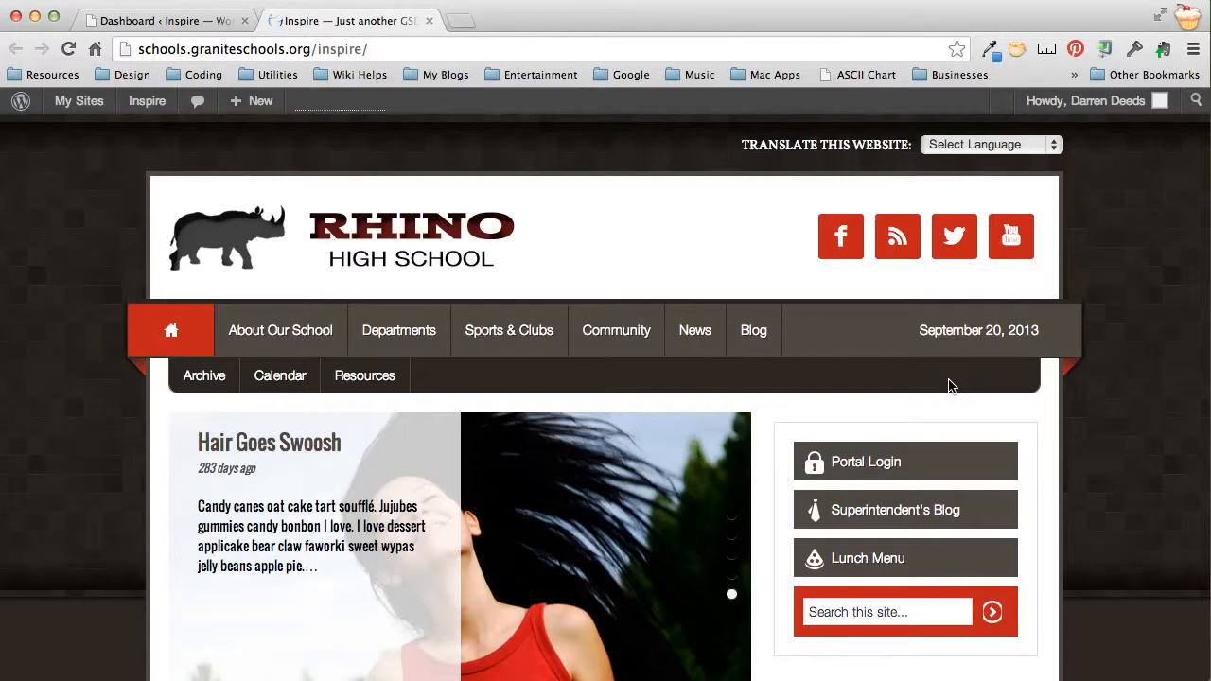
Load the Simplicity demo site at schools.graniteschools.org/simplicity/ and examine its single navigation bar
double_click(338, 48)
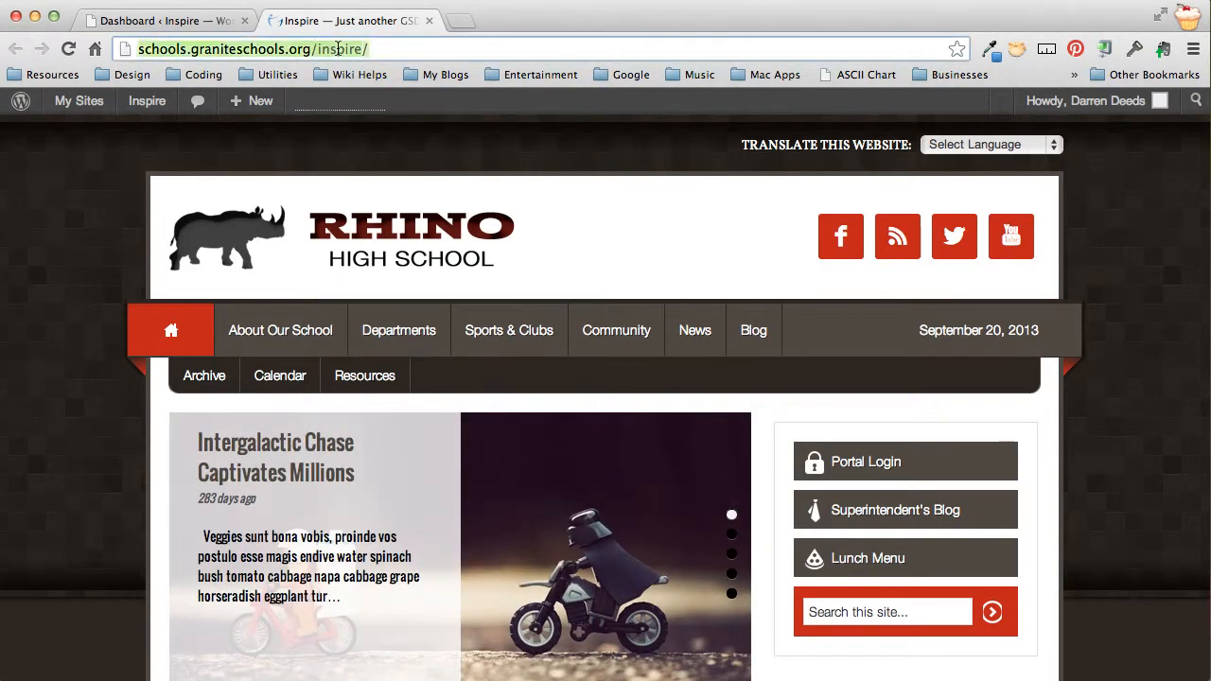
type("simplici")
type("ty")
key("Return")
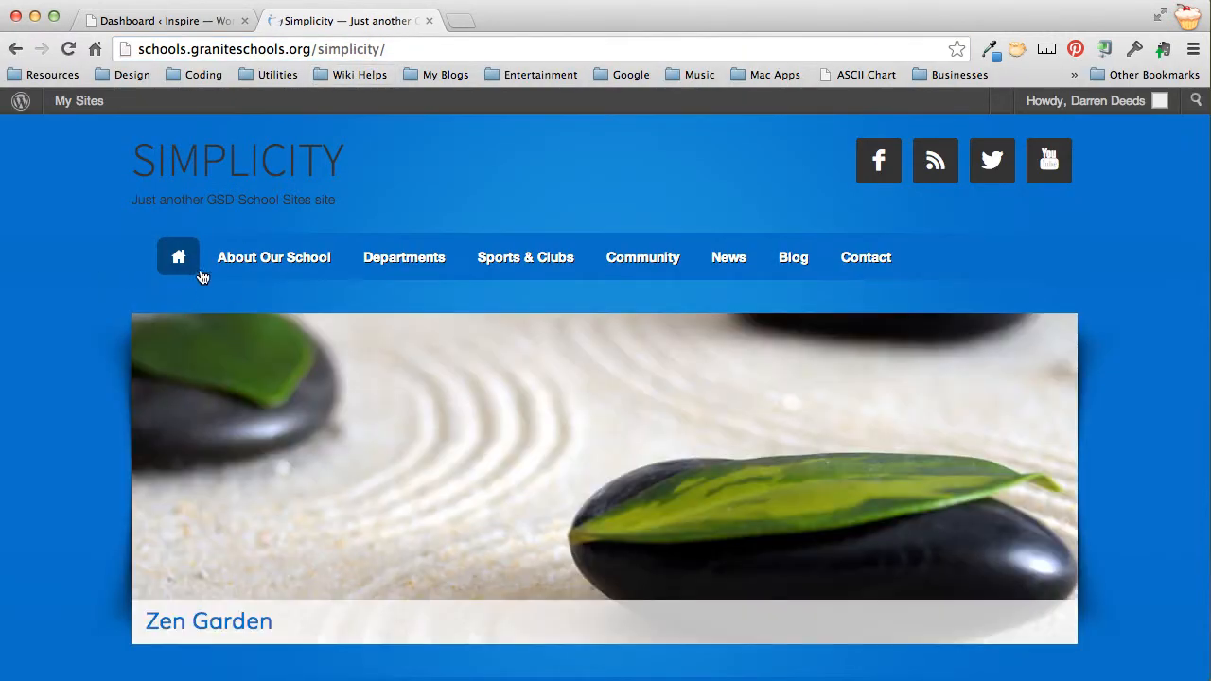
scroll(1149, 293, "down", 3)
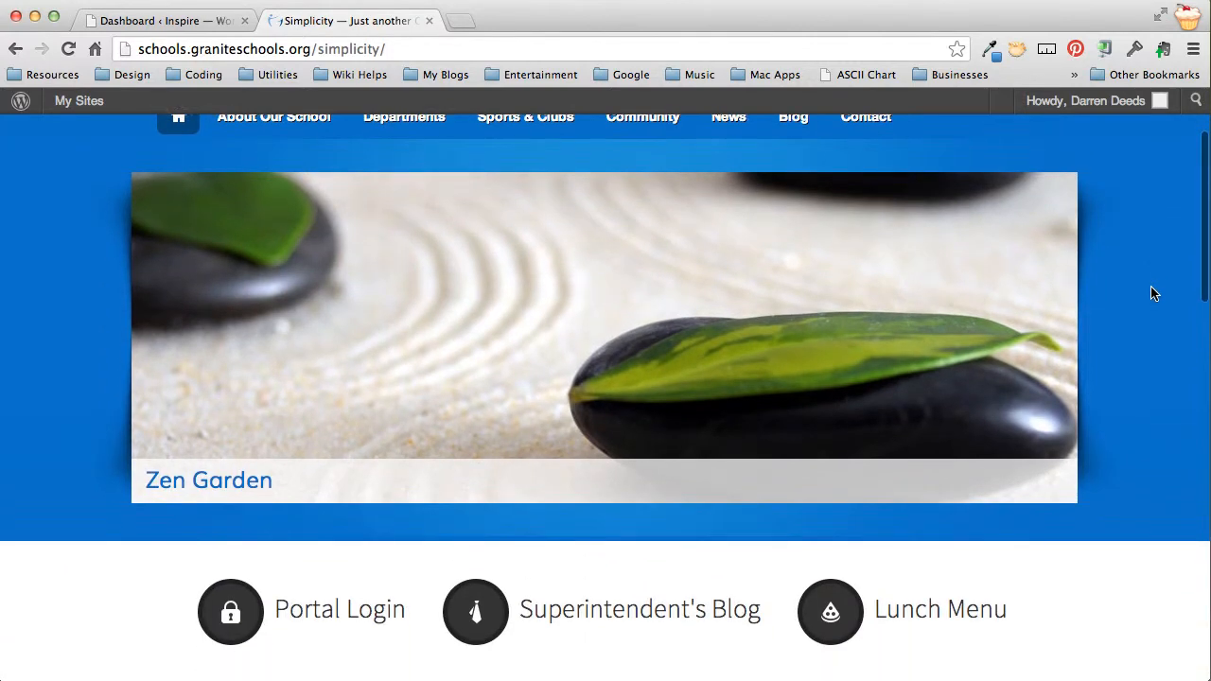
scroll(1151, 291, "up", 2)
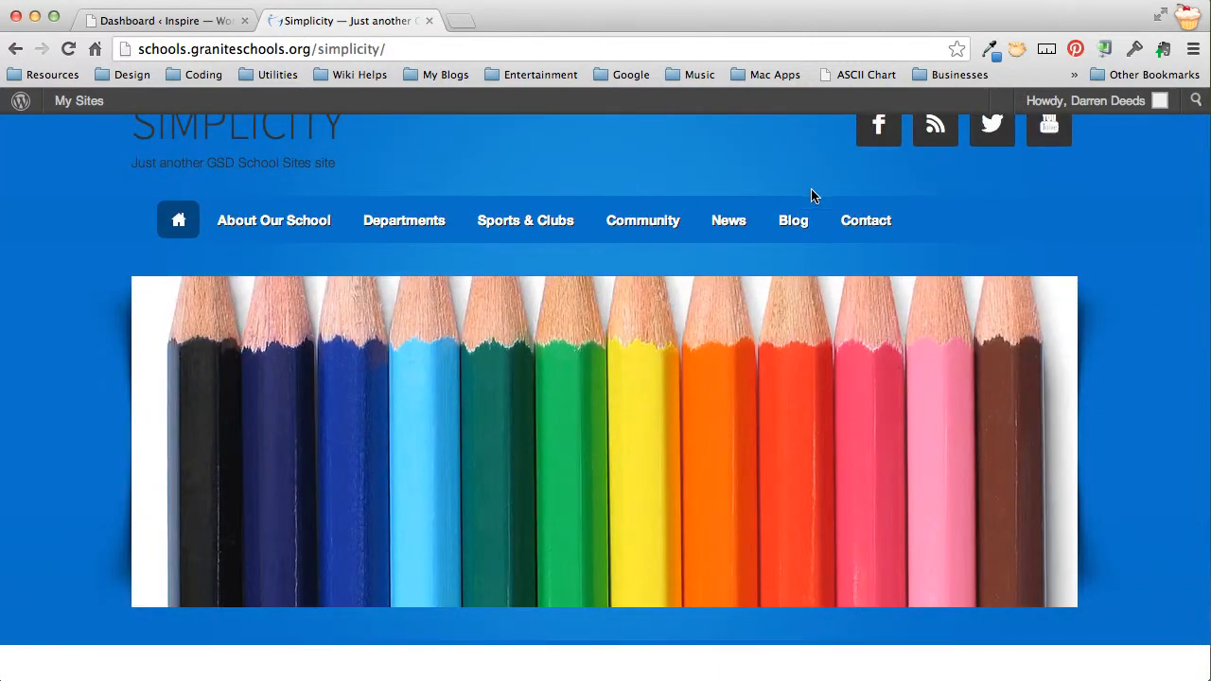
mouse_move(505, 222)
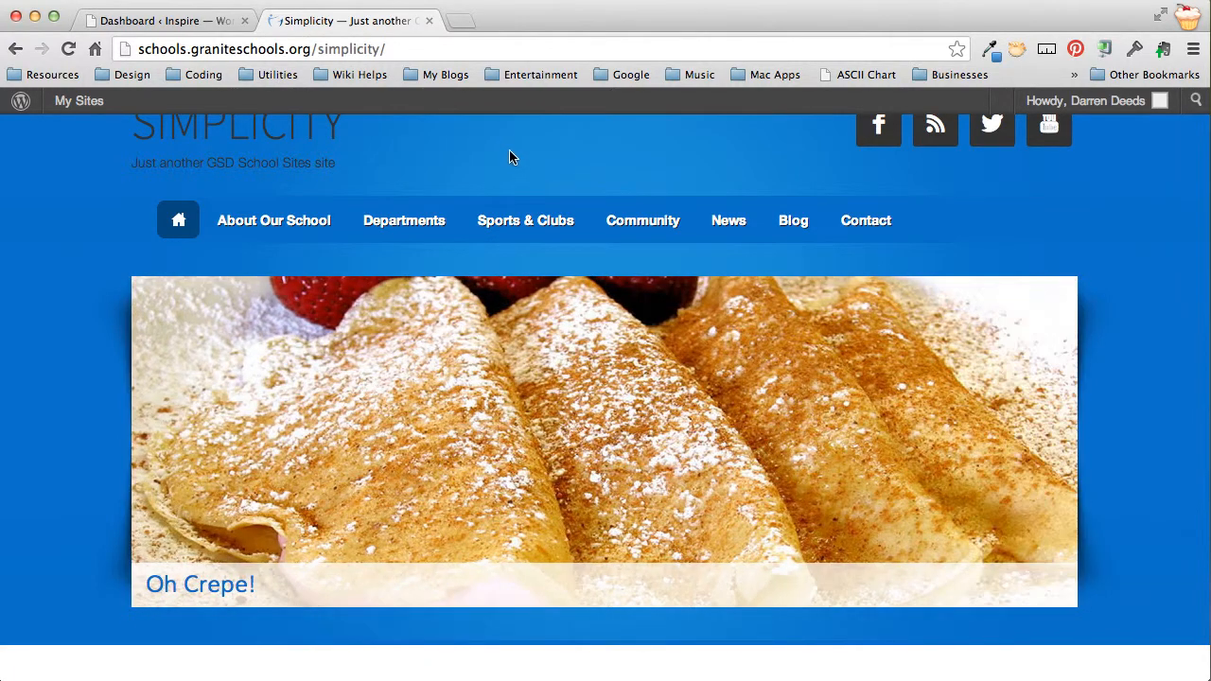
Load the Inspire site again at schools.graniteschools.org/inspire/ to view its navigation bars
double_click(357, 49)
type("inspire")
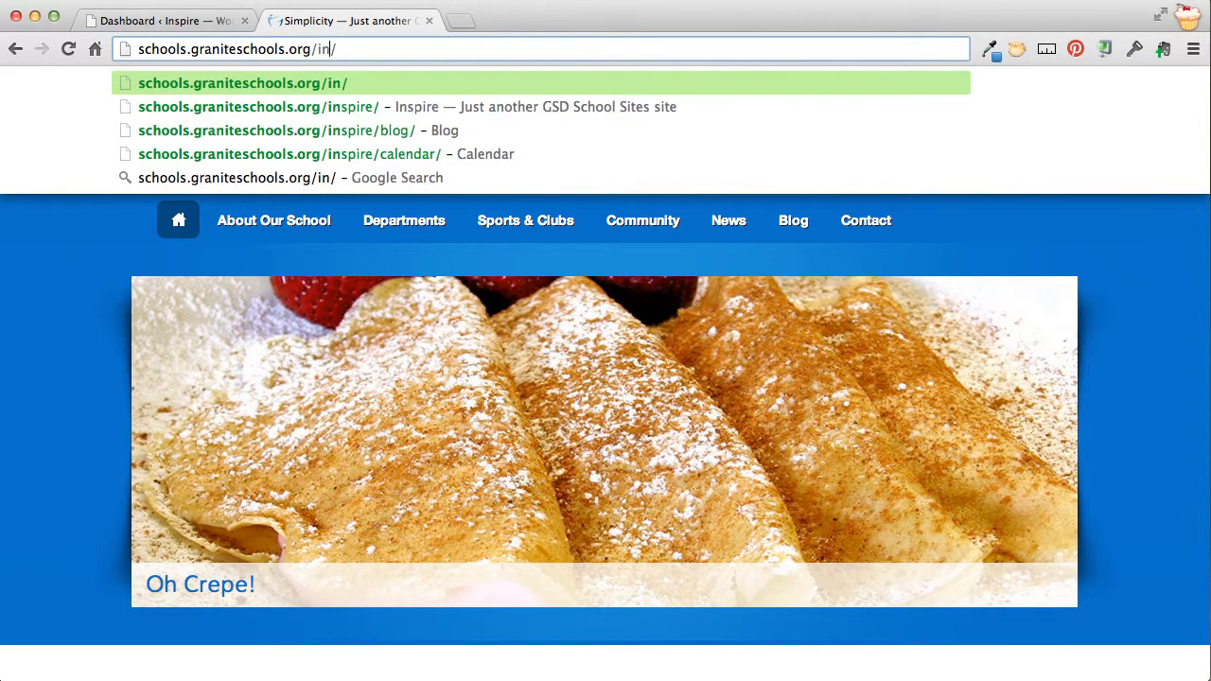
key("Return")
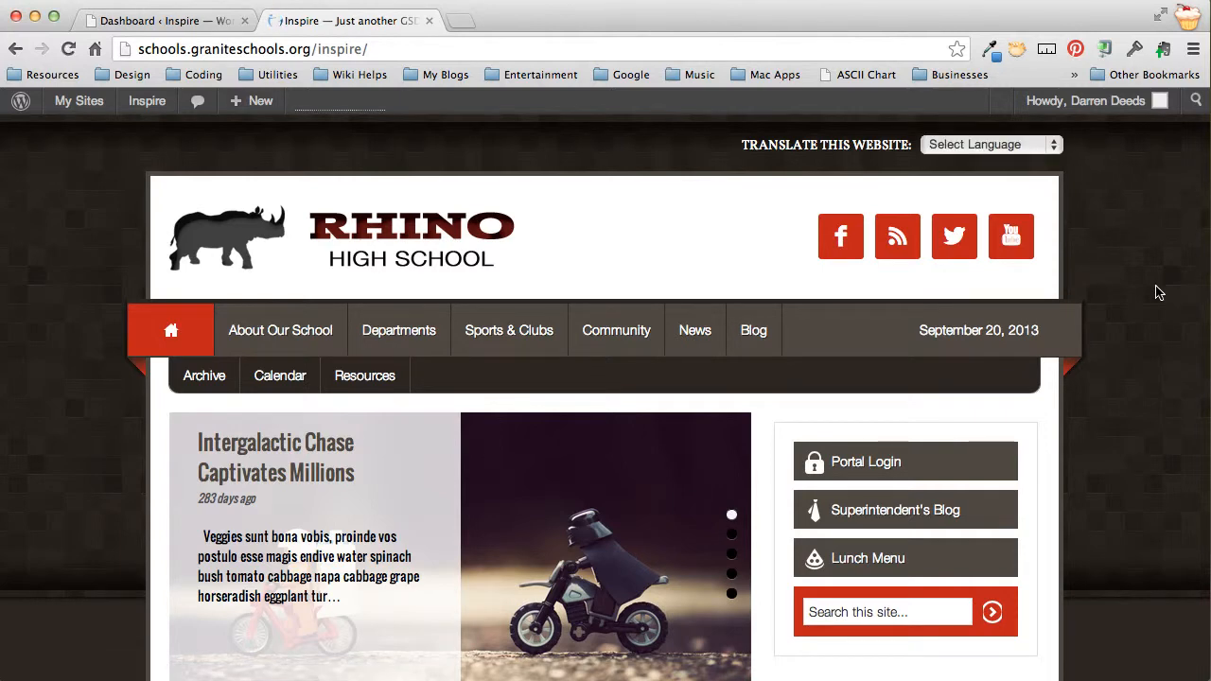
scroll(1157, 289, "down", 1)
Return to the Inspire dashboard and open the Menus page of the Appearance settings
left_click(179, 20)
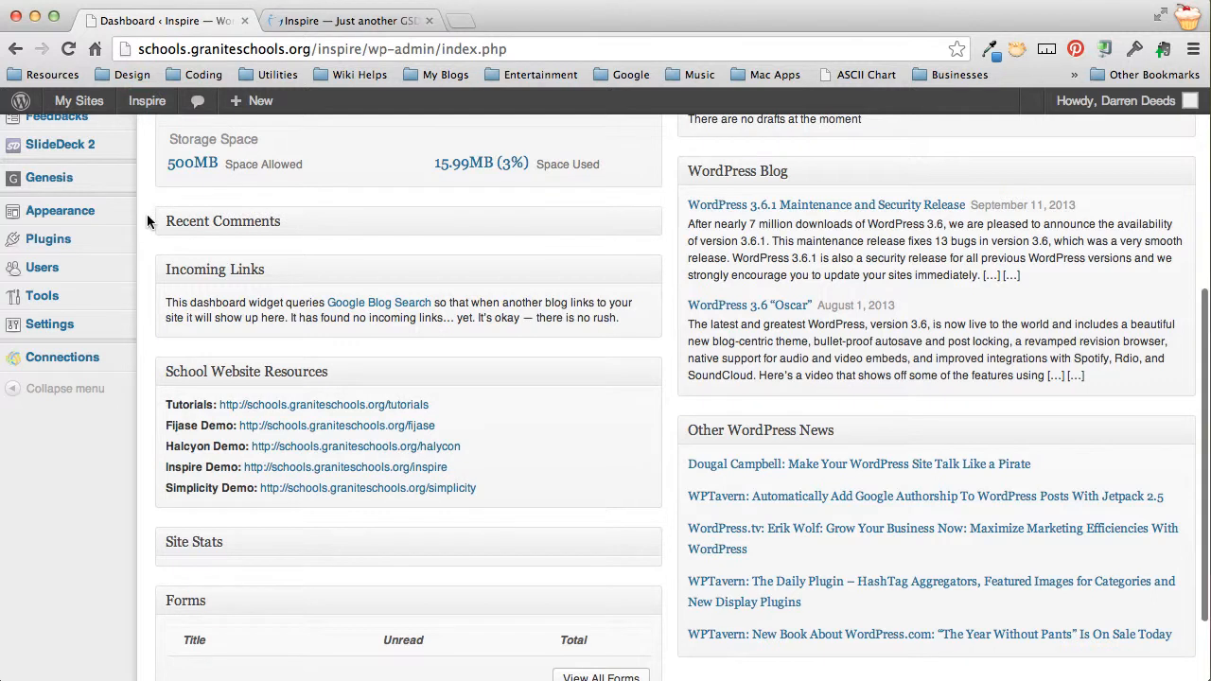
scroll(104, 222, "up", 2)
mouse_move(63, 291)
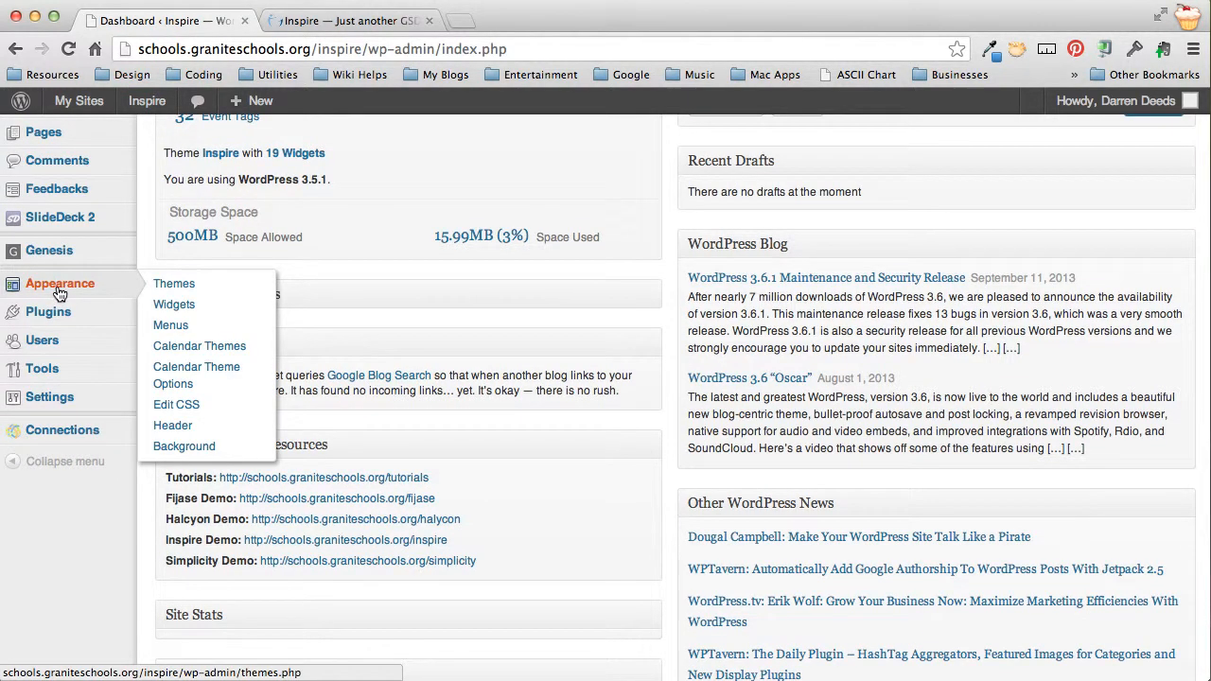
left_click(172, 328)
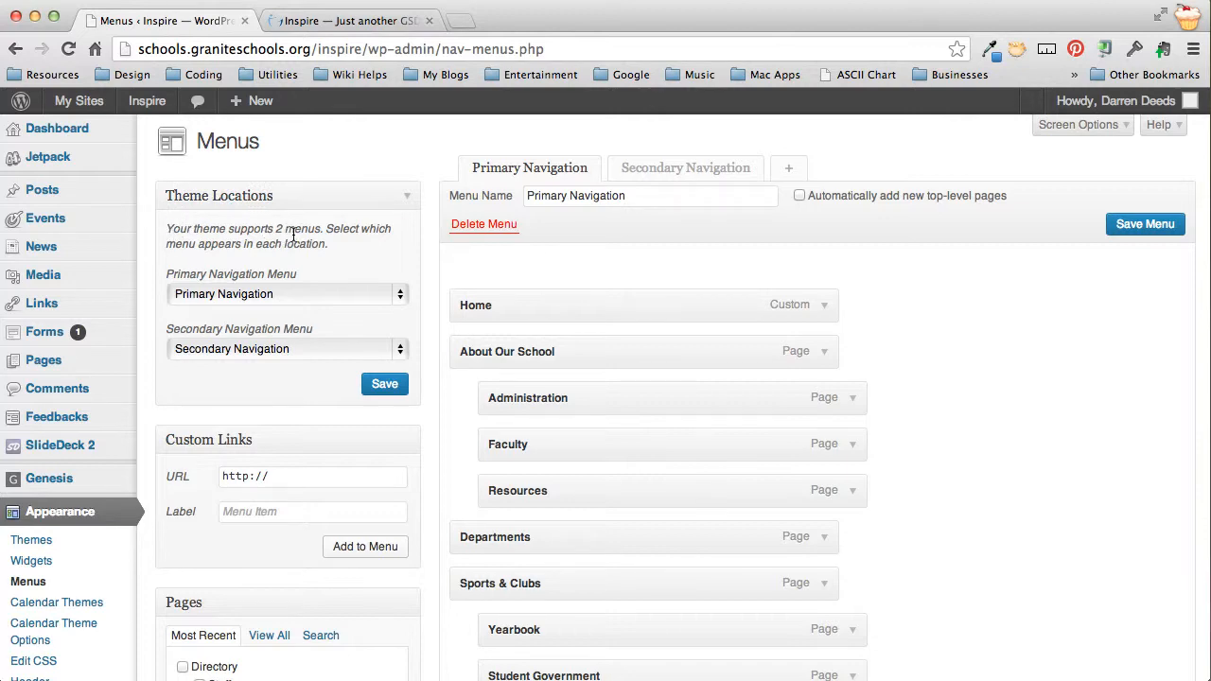
Compare the live site's two navigation bars with the menu choices for the primary and secondary theme locations
left_click(359, 21)
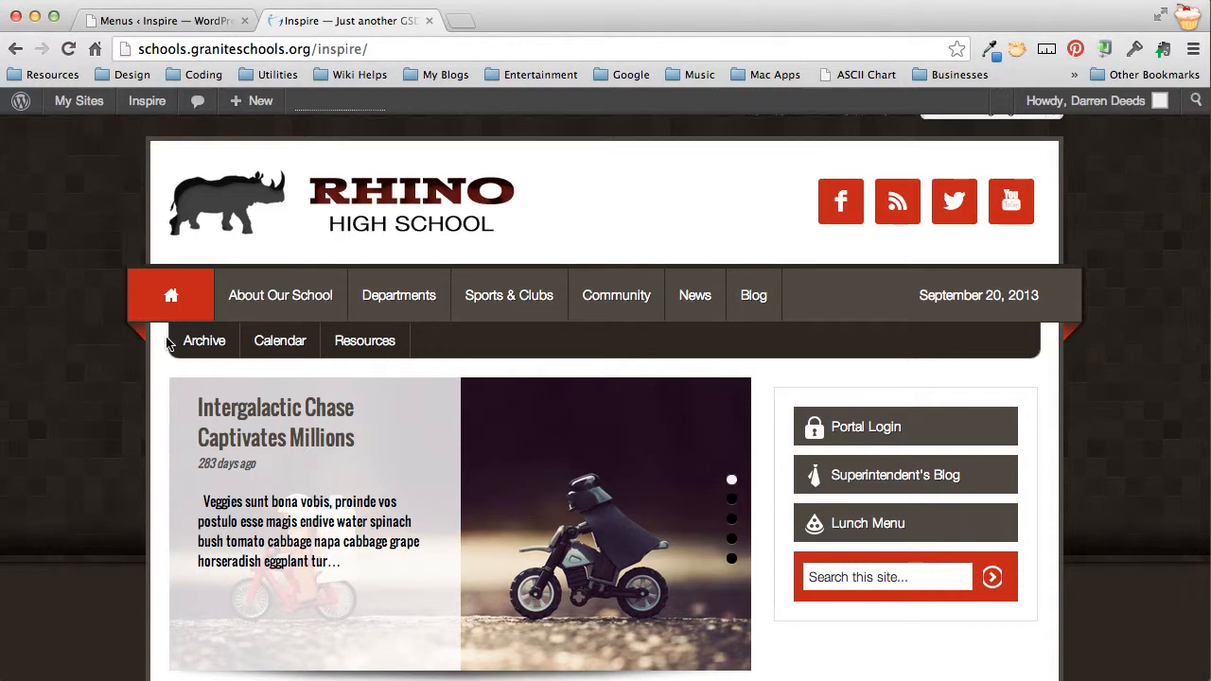
left_click(187, 21)
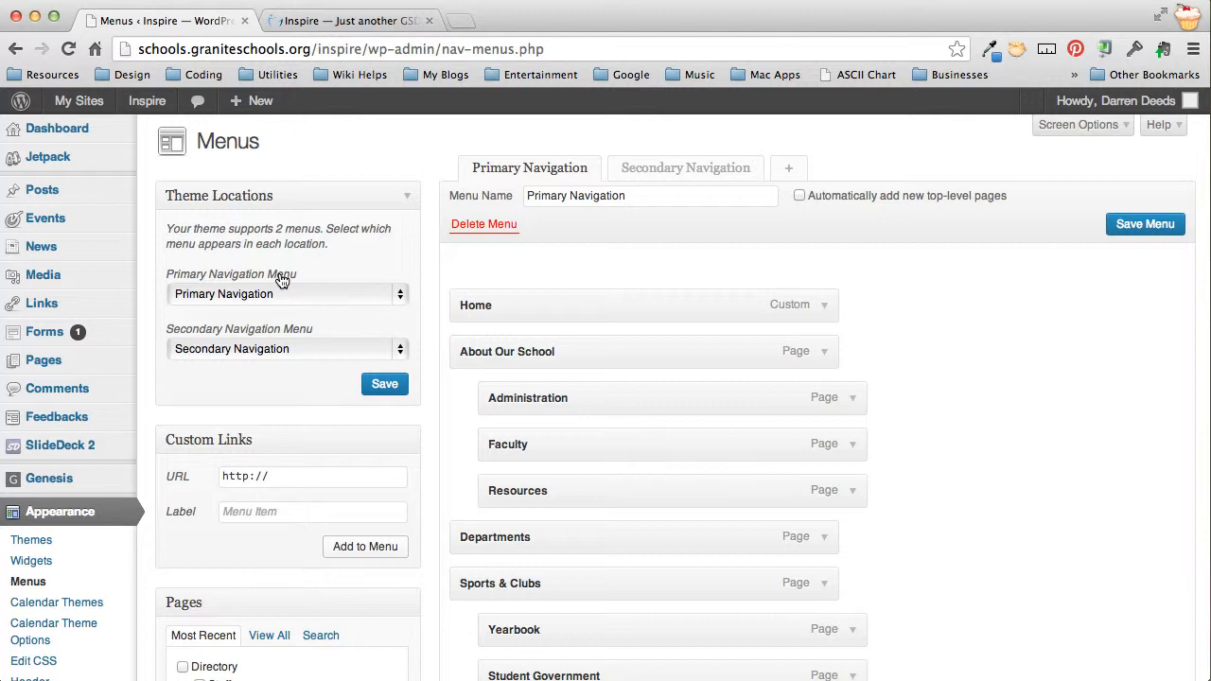
left_click(305, 294)
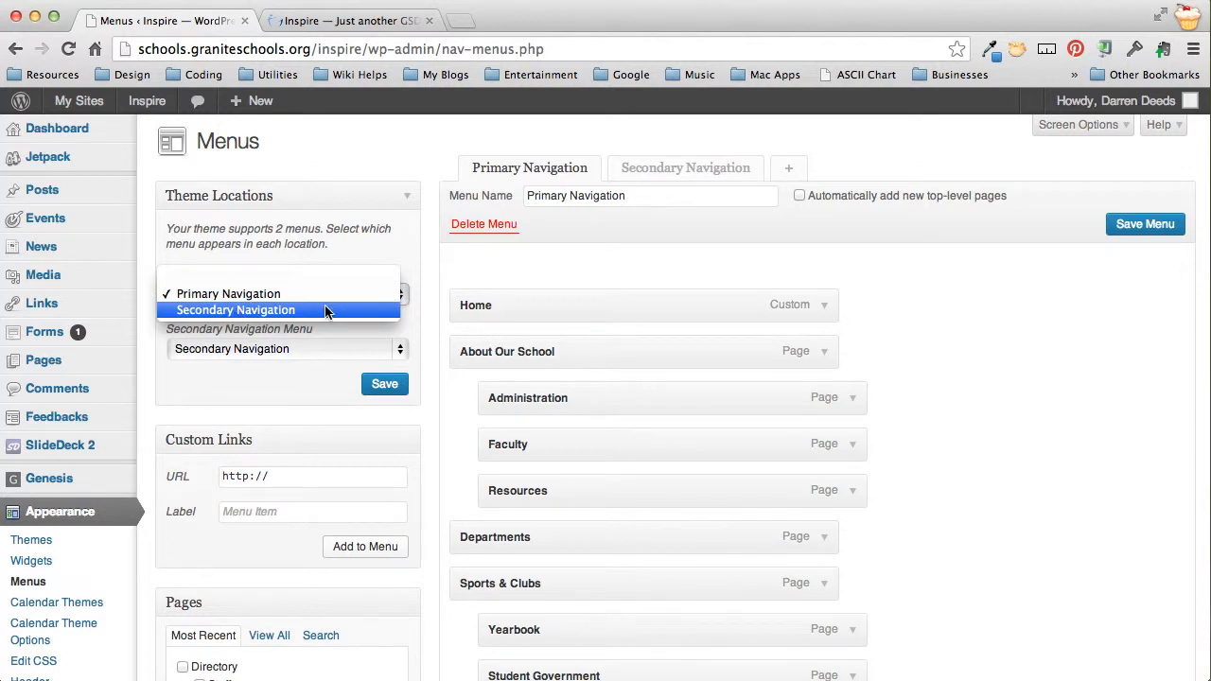
left_click(397, 228)
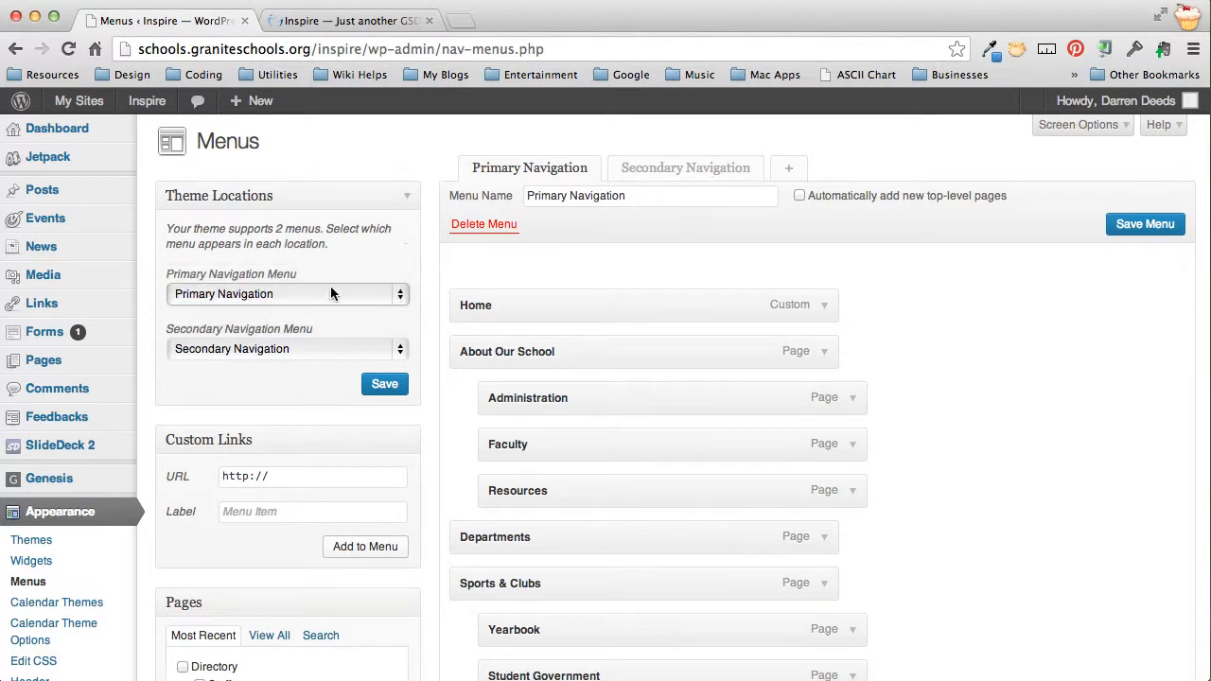
left_click(290, 349)
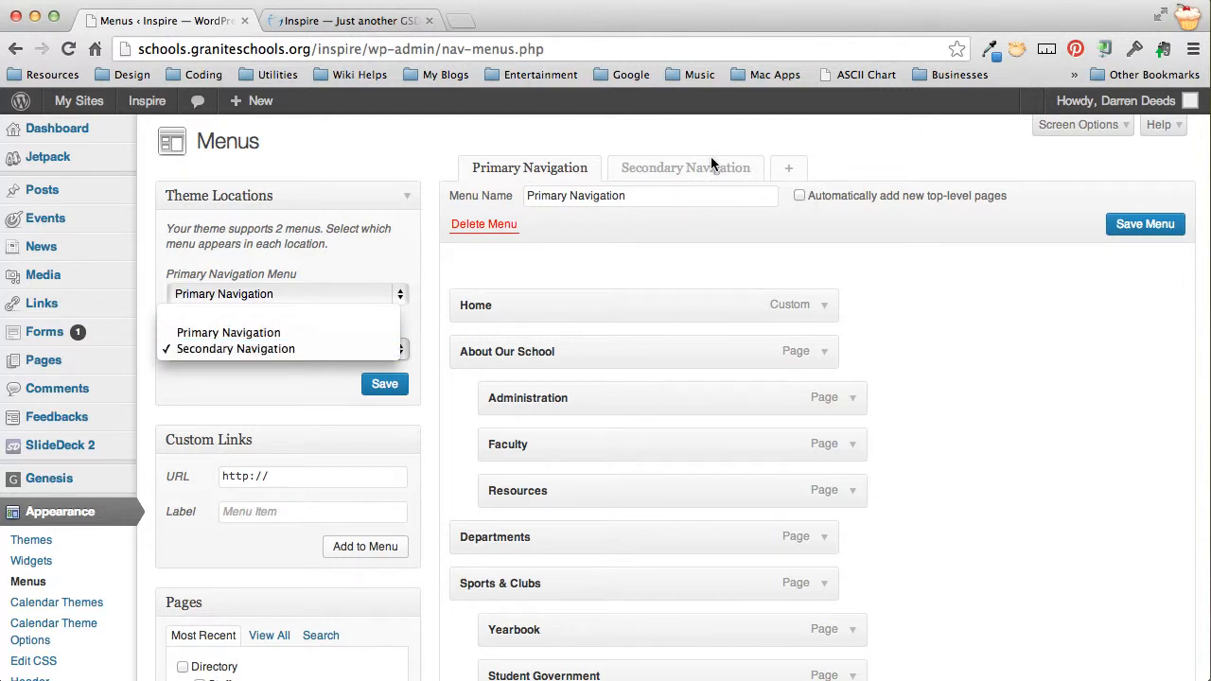
left_click(690, 137)
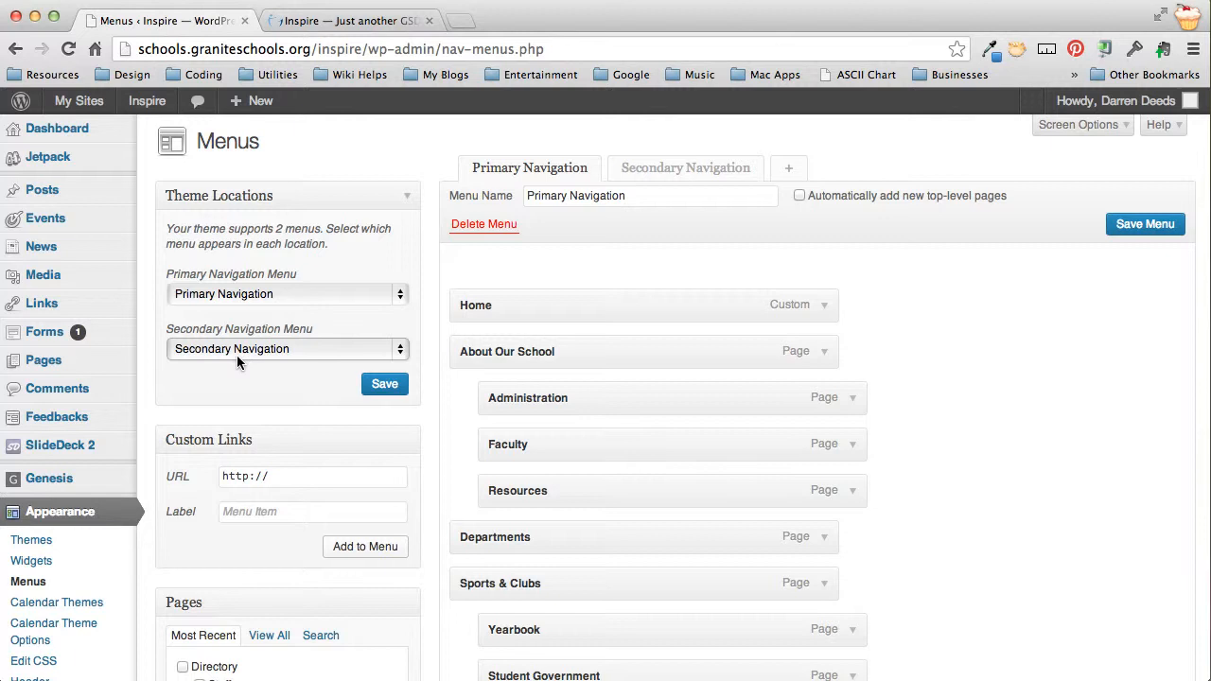
Open the Secondary Navigation menu for editing and compare its items with the secondary bar on the live site
scroll(582, 154, "down", 1)
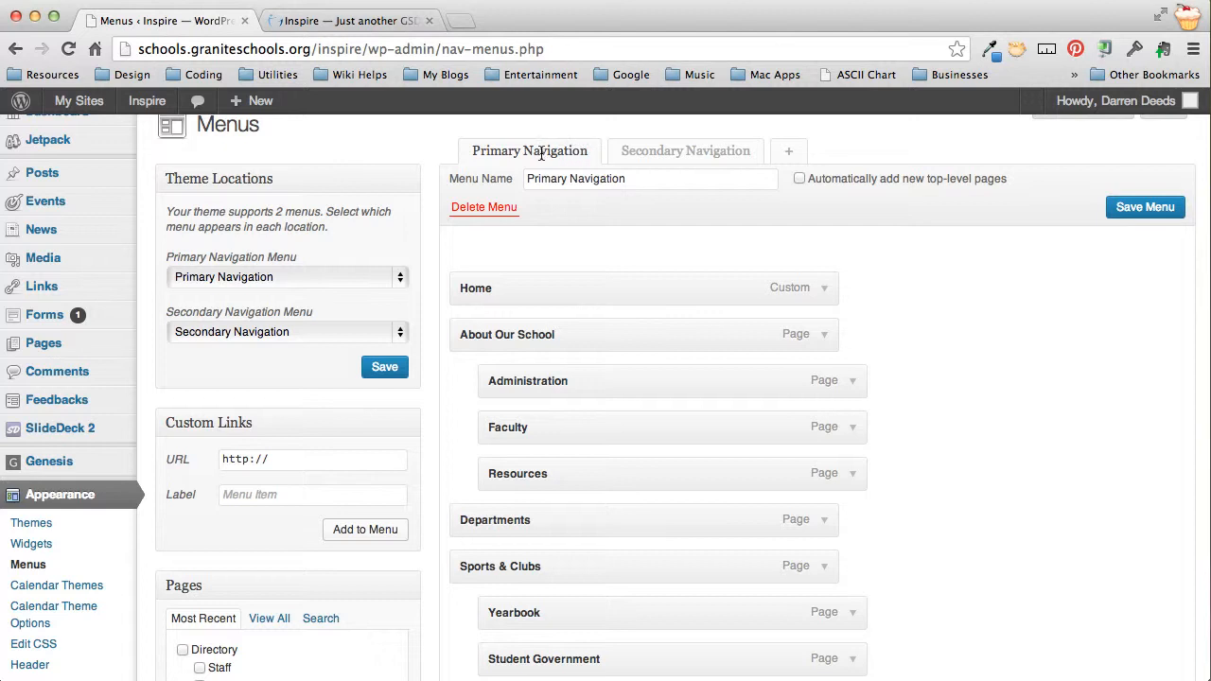
left_click(679, 161)
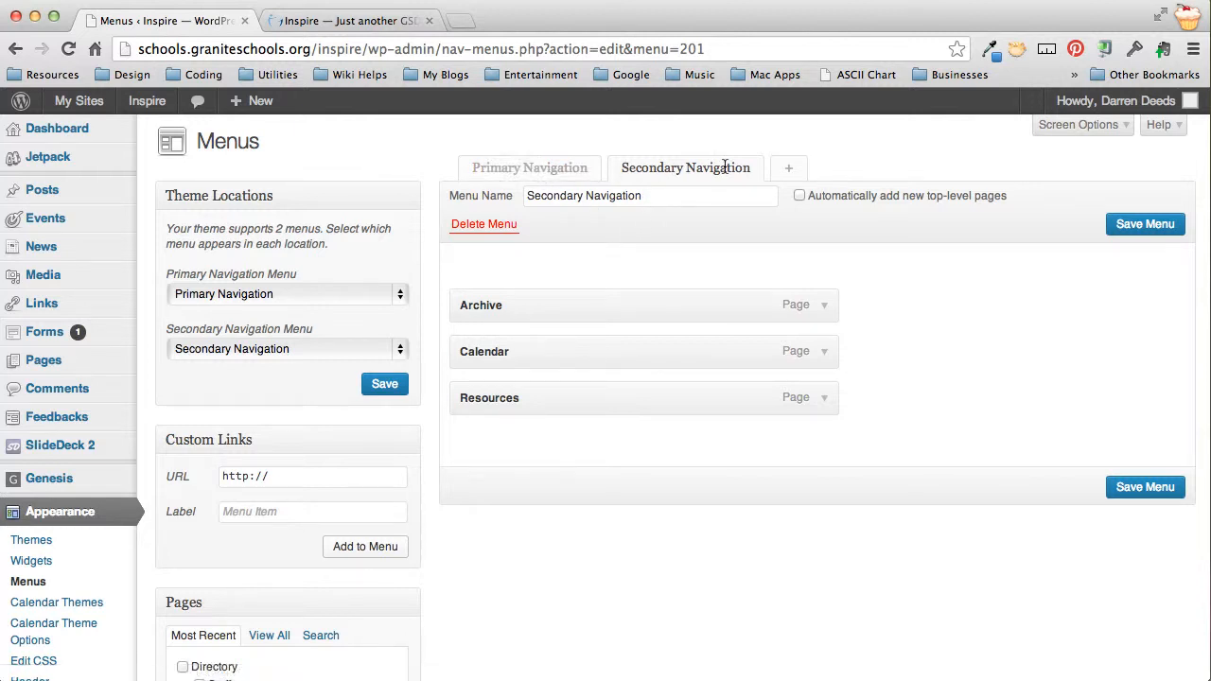
scroll(914, 304, "down", 3)
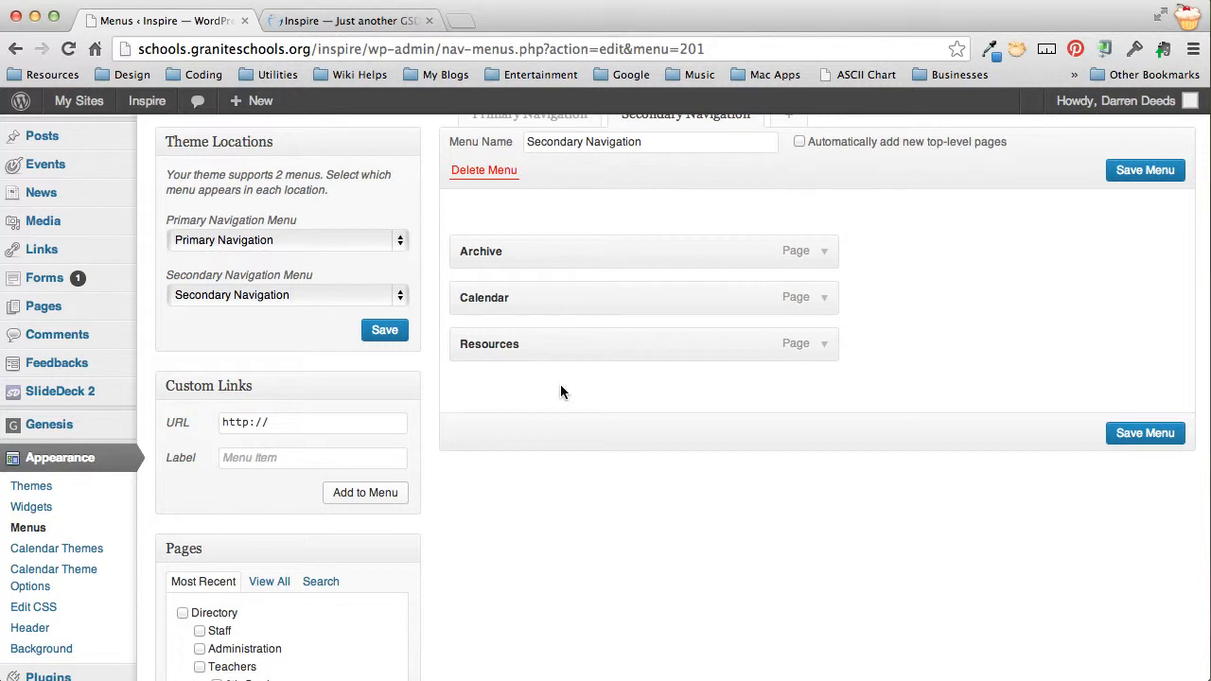
left_click(348, 23)
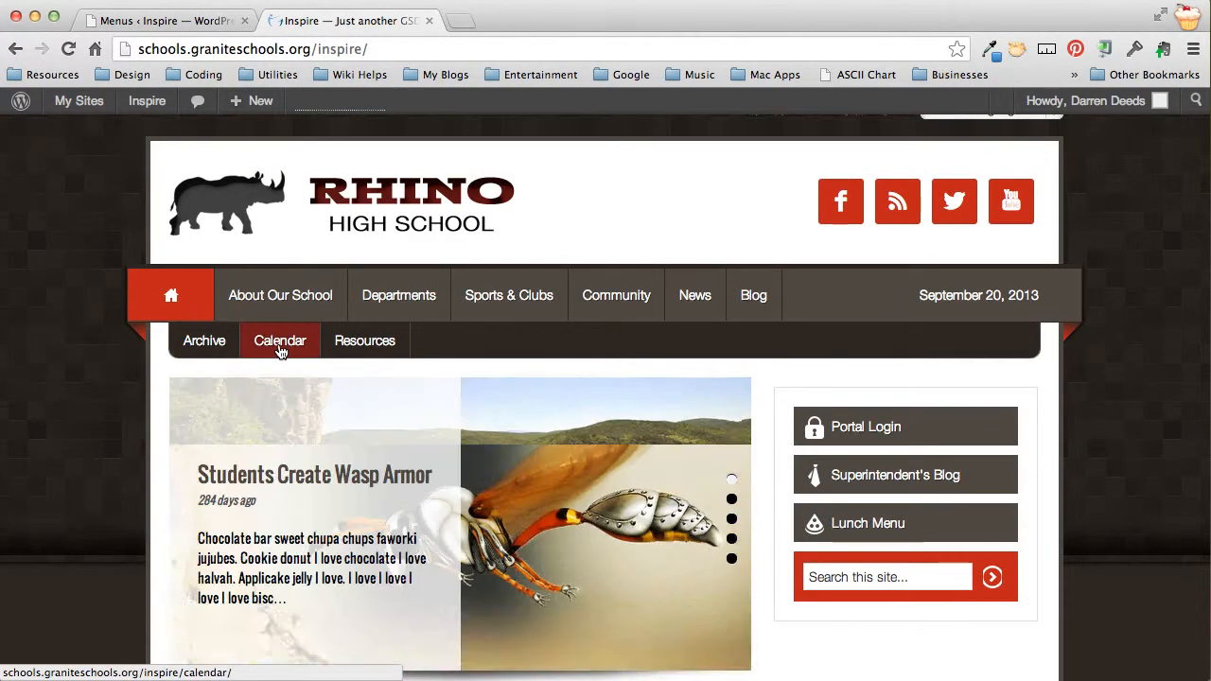
left_click(191, 19)
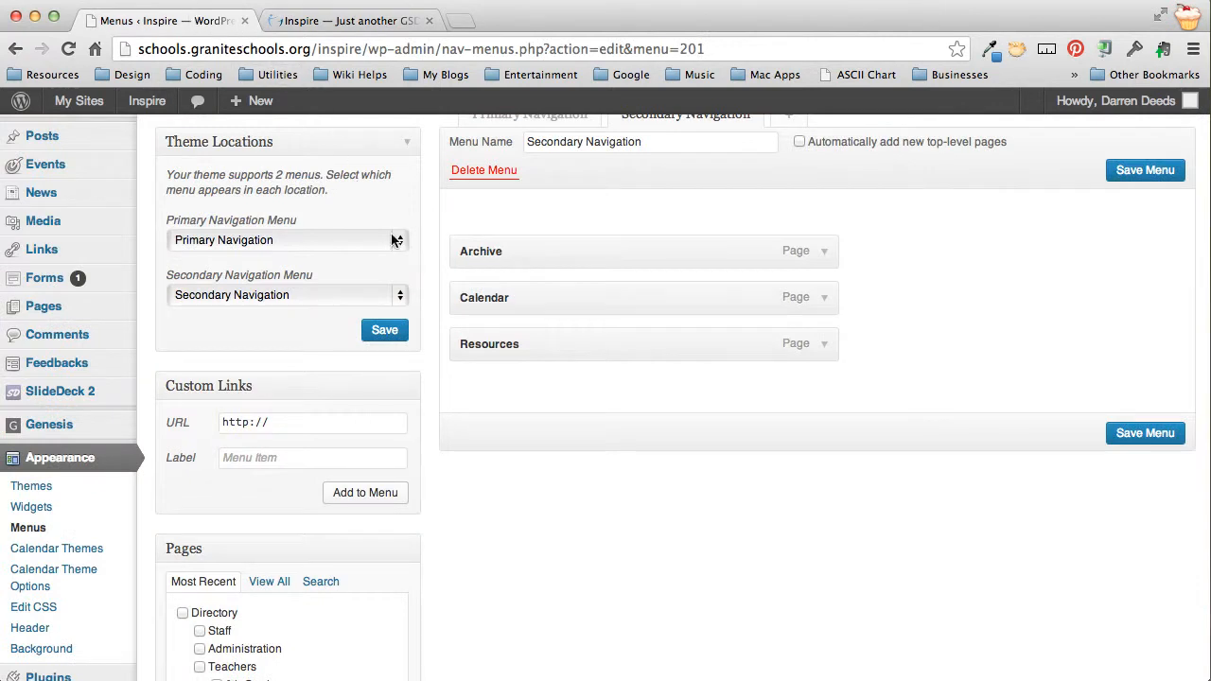
Look through the most recent pages available for adding to the Secondary Navigation menu
scroll(499, 380, "down", 1)
scroll(499, 383, "down", 4)
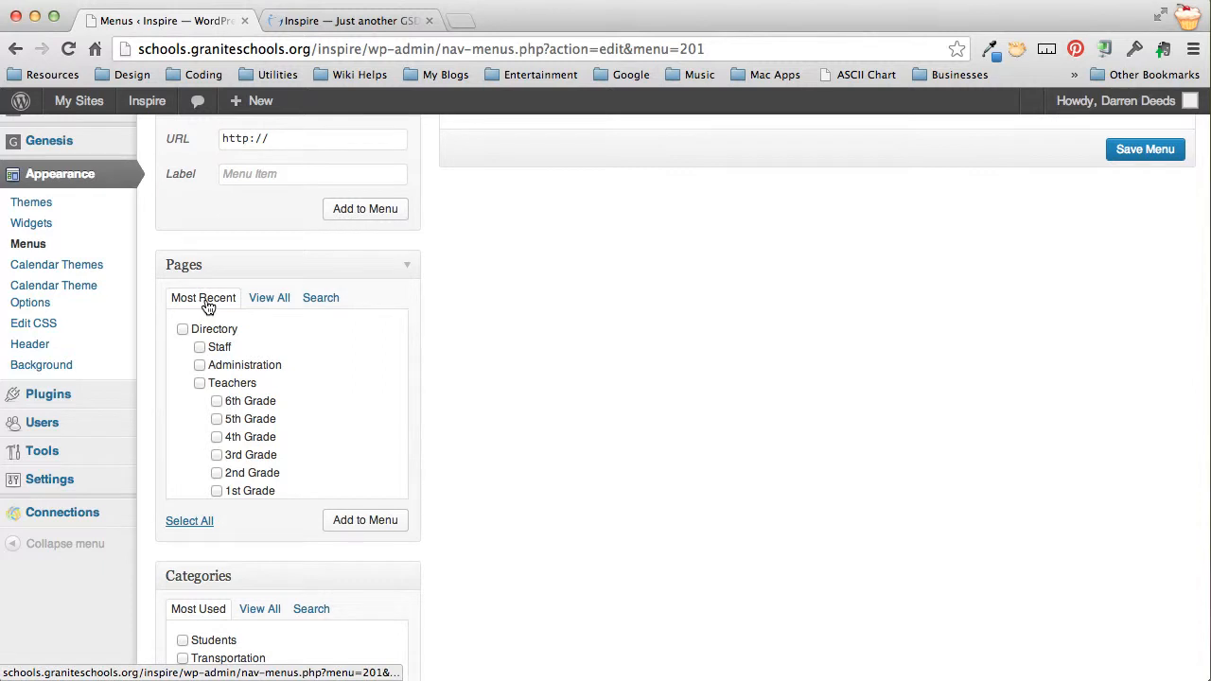
scroll(218, 360, "down", 4)
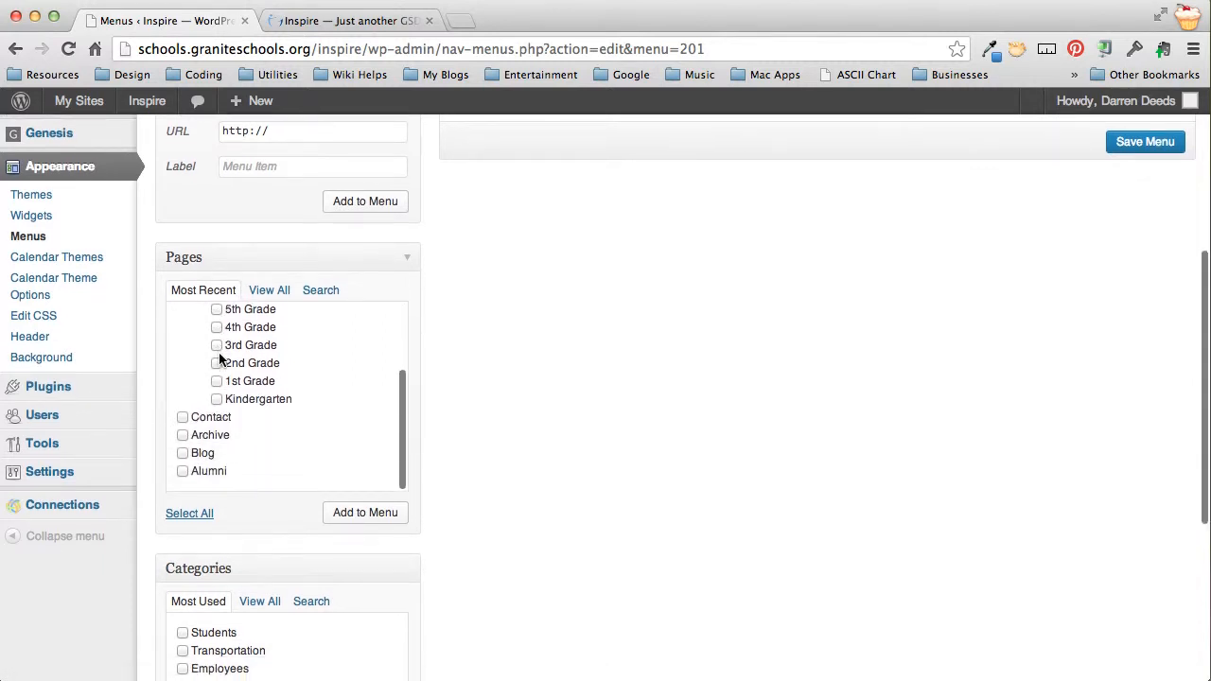
scroll(219, 362, "up", 3)
scroll(220, 362, "up", 2)
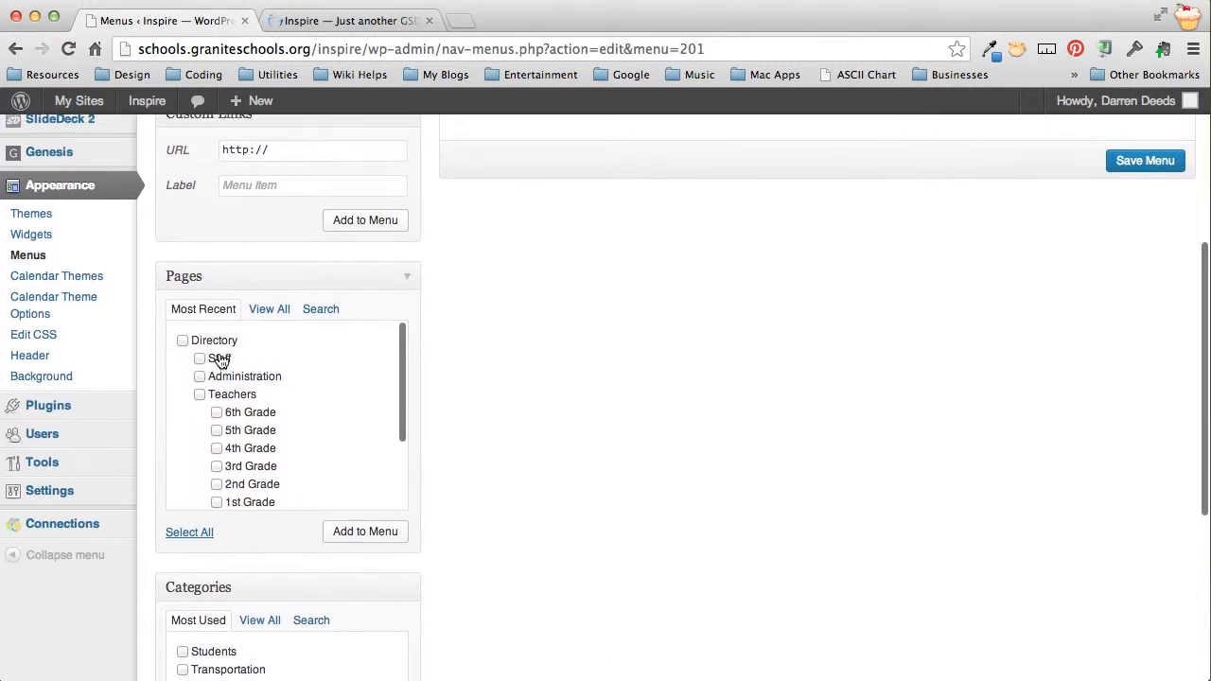
Show all of the site's pages available for the menu and look through the full list
left_click(269, 312)
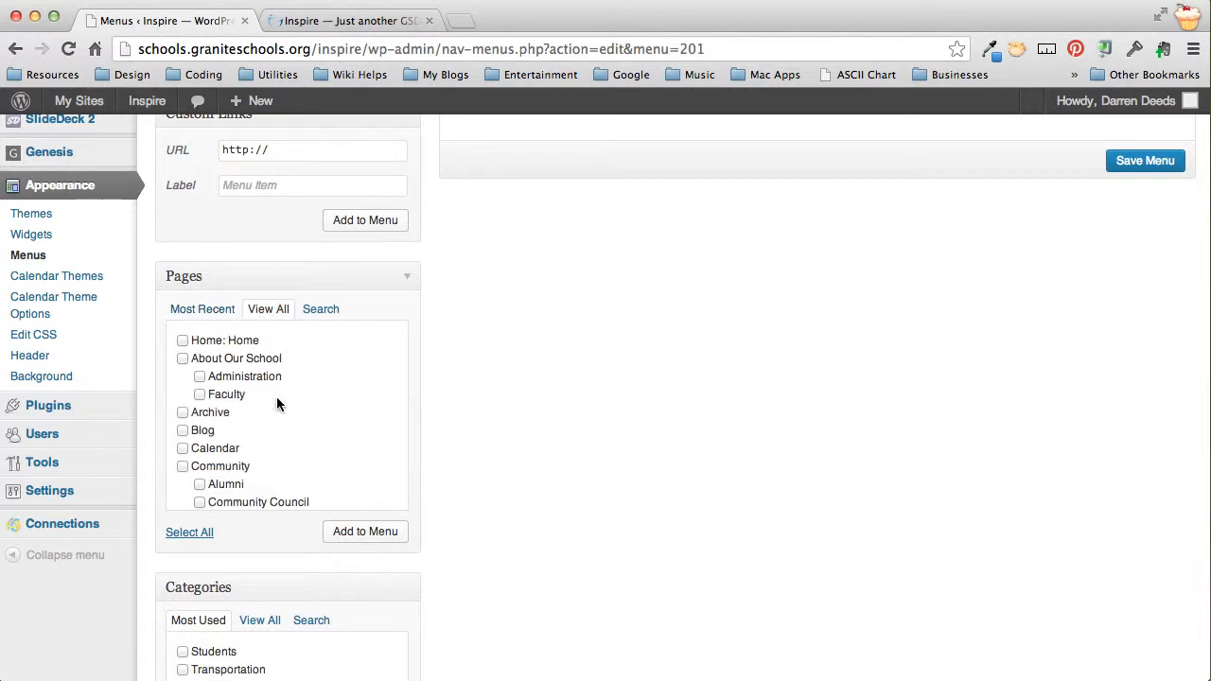
scroll(277, 397, "down", 2)
scroll(277, 403, "down", 5)
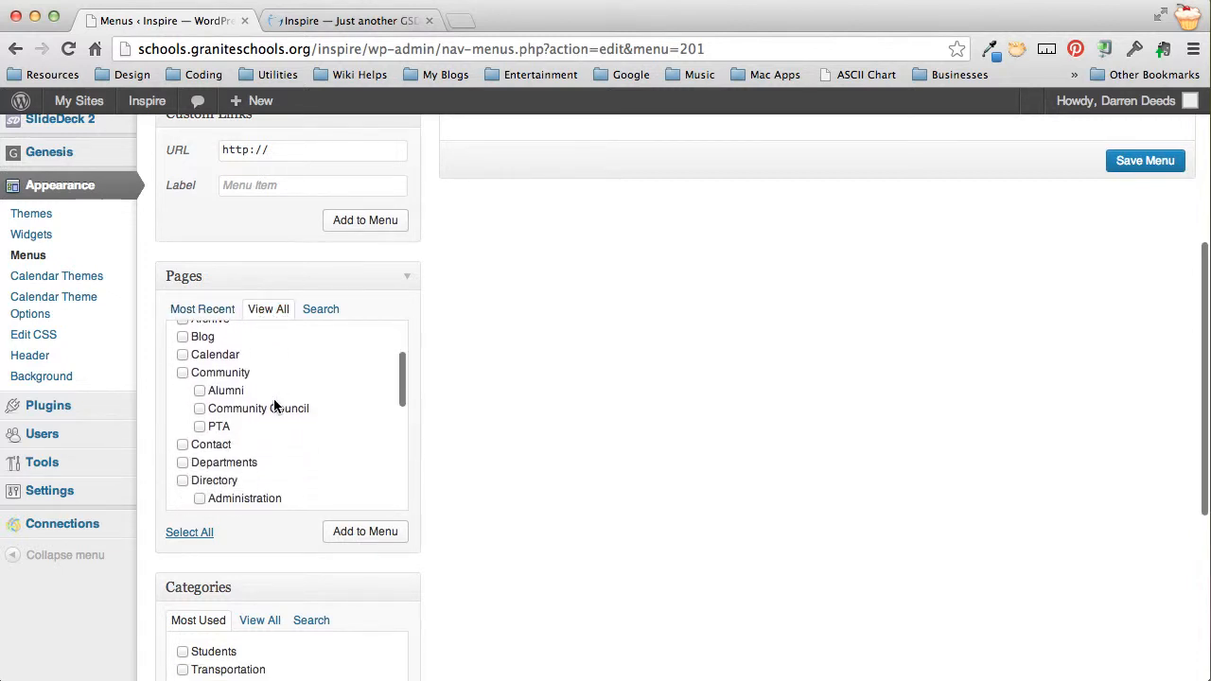
scroll(272, 409, "down", 2)
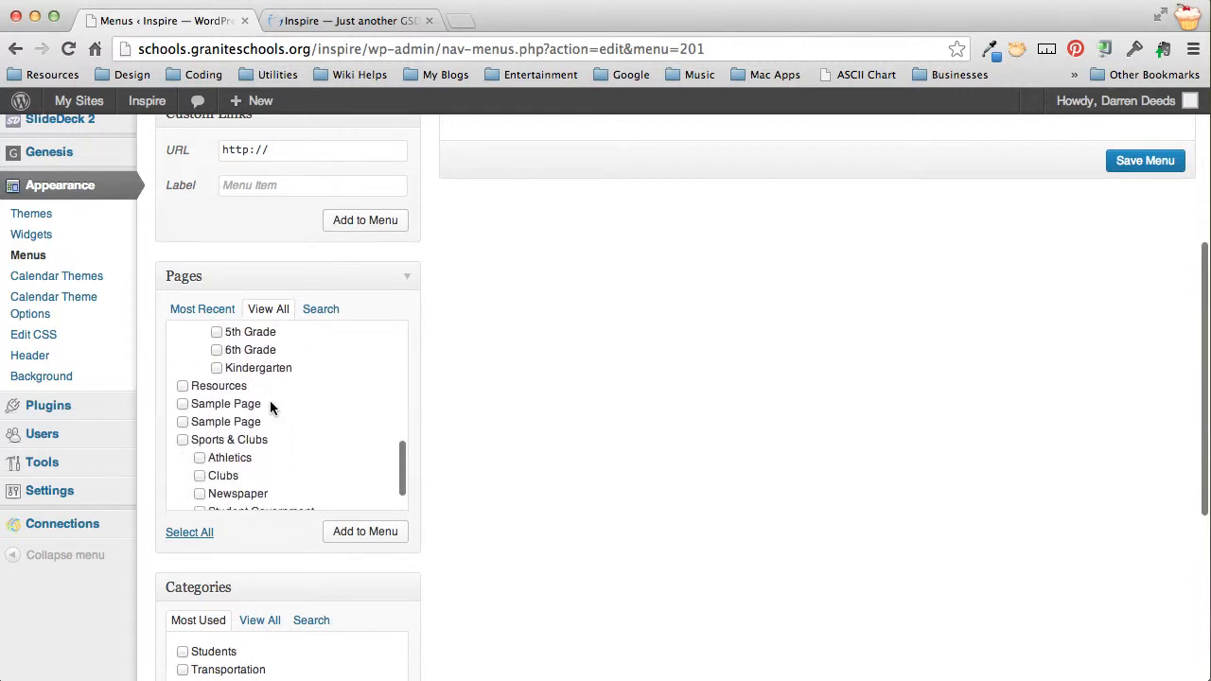
scroll(270, 407, "down", 3)
scroll(269, 407, "up", 10)
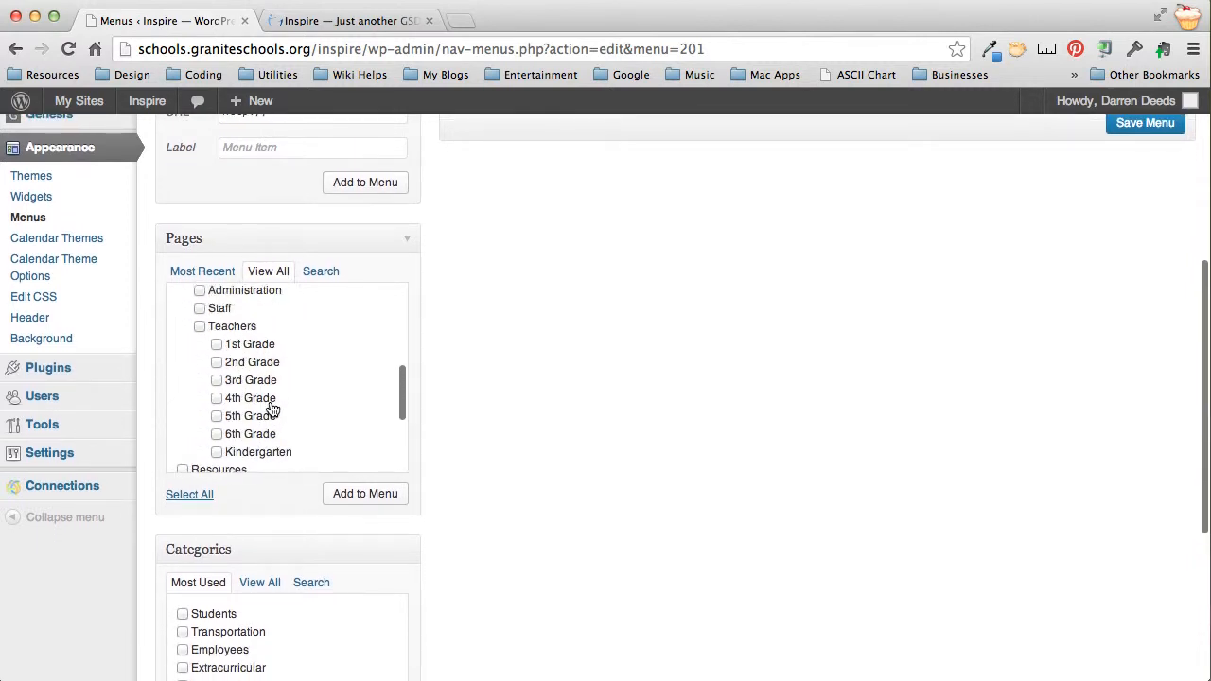
scroll(269, 407, "up", 2)
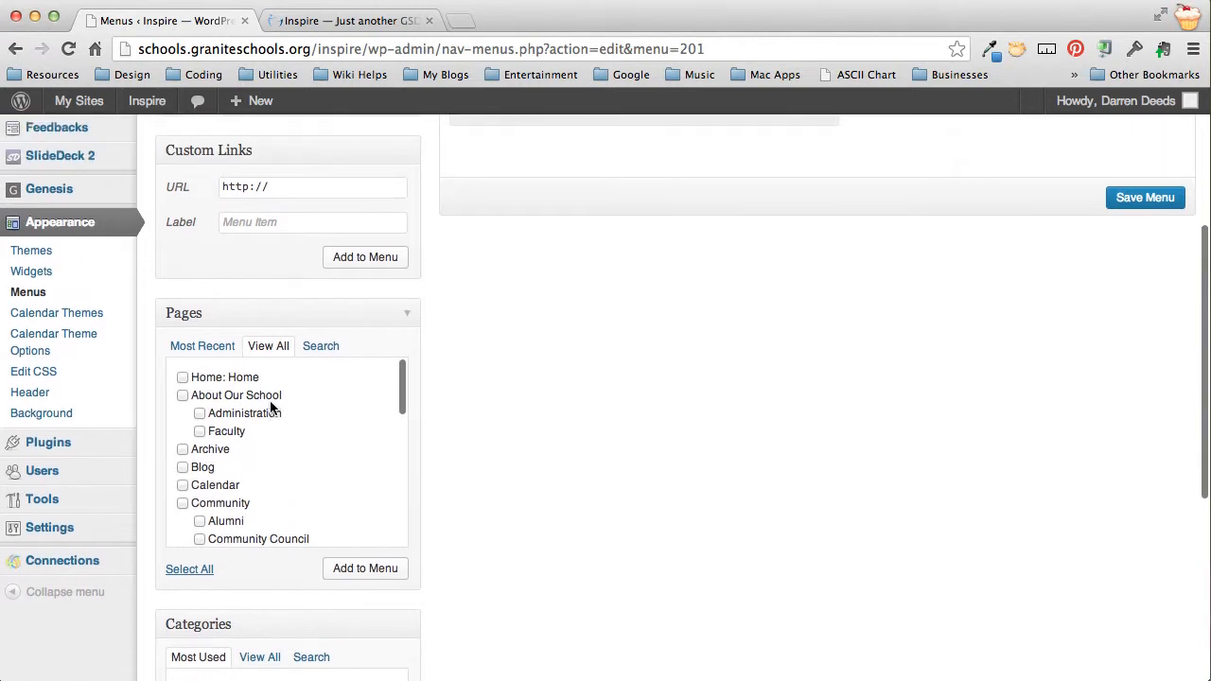
Add the Community page from the full list of pages to the Secondary Navigation menu
scroll(622, 433, "up", 5)
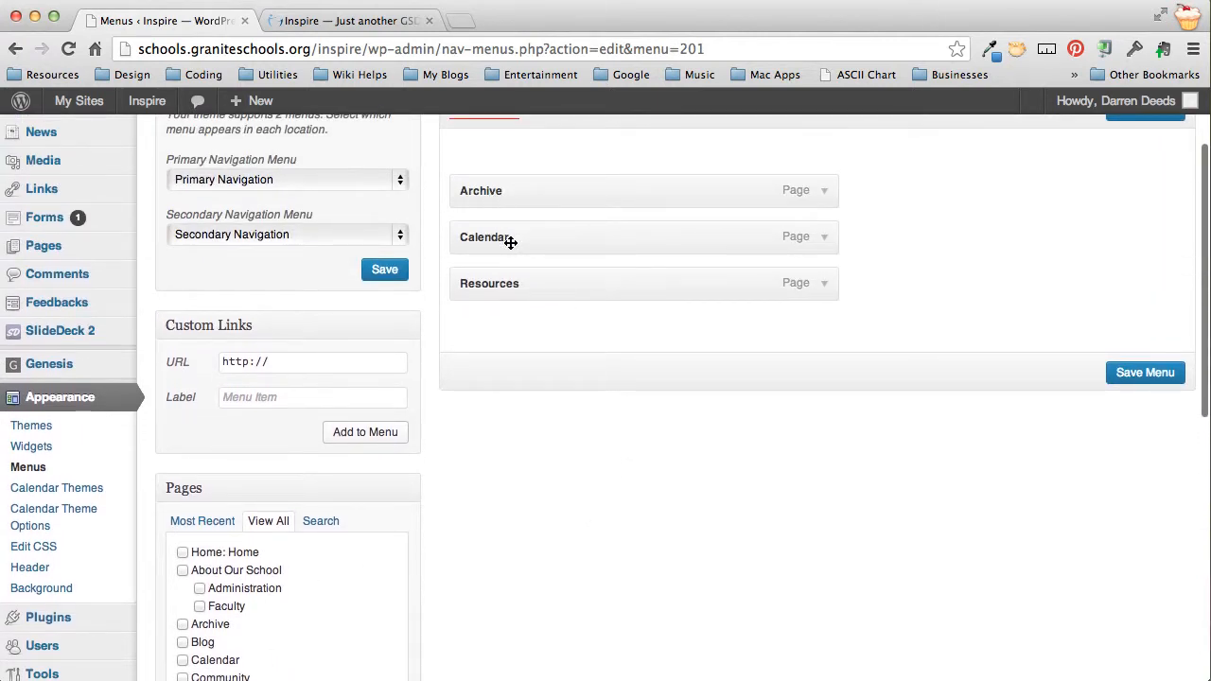
scroll(523, 534, "down", 3)
scroll(525, 538, "down", 2)
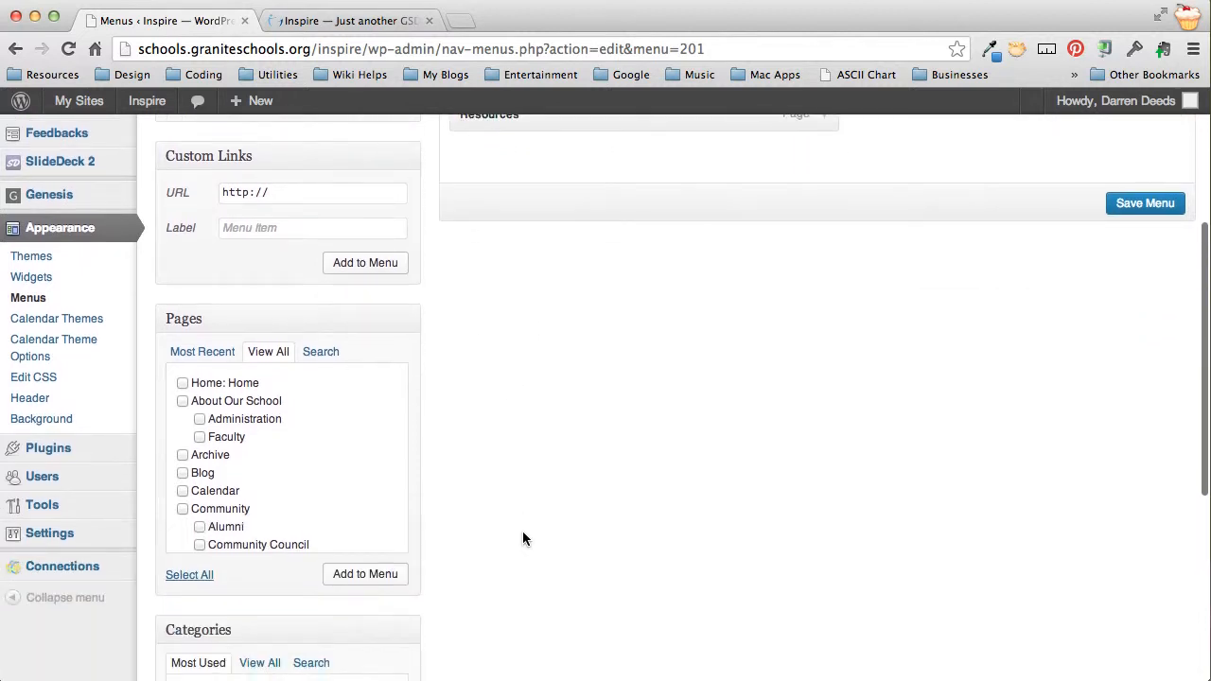
scroll(548, 511, "down", 1)
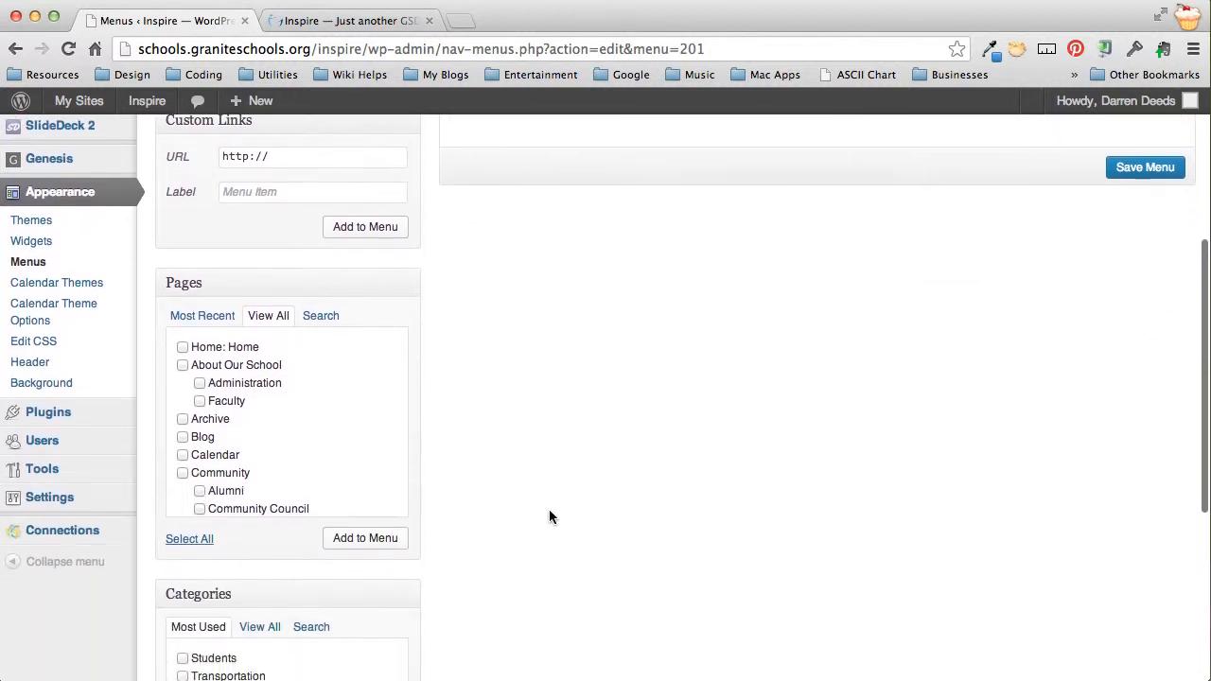
scroll(325, 473, "down", 4)
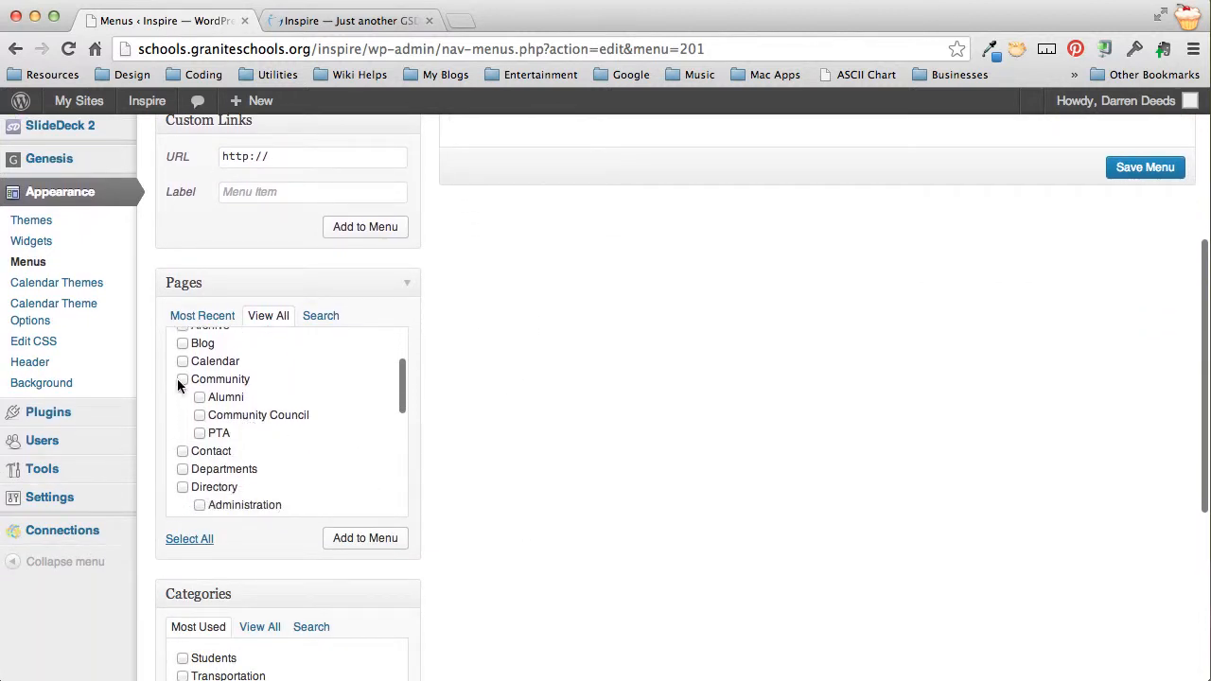
left_click(182, 379)
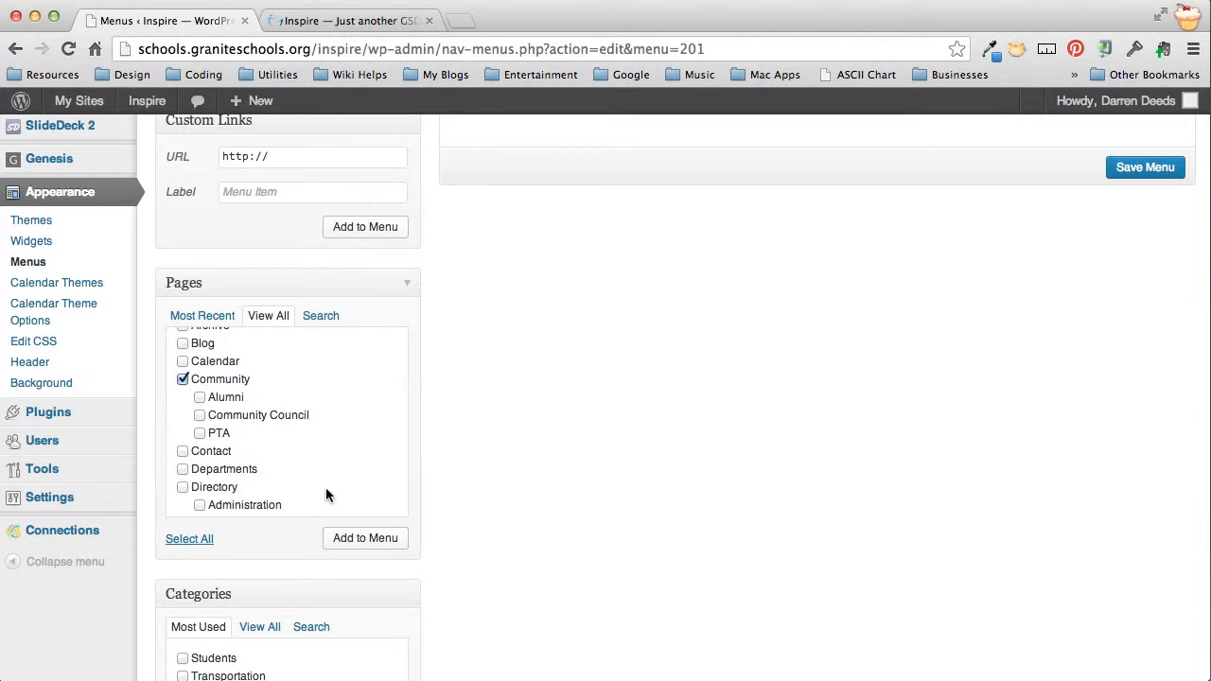
left_click(376, 544)
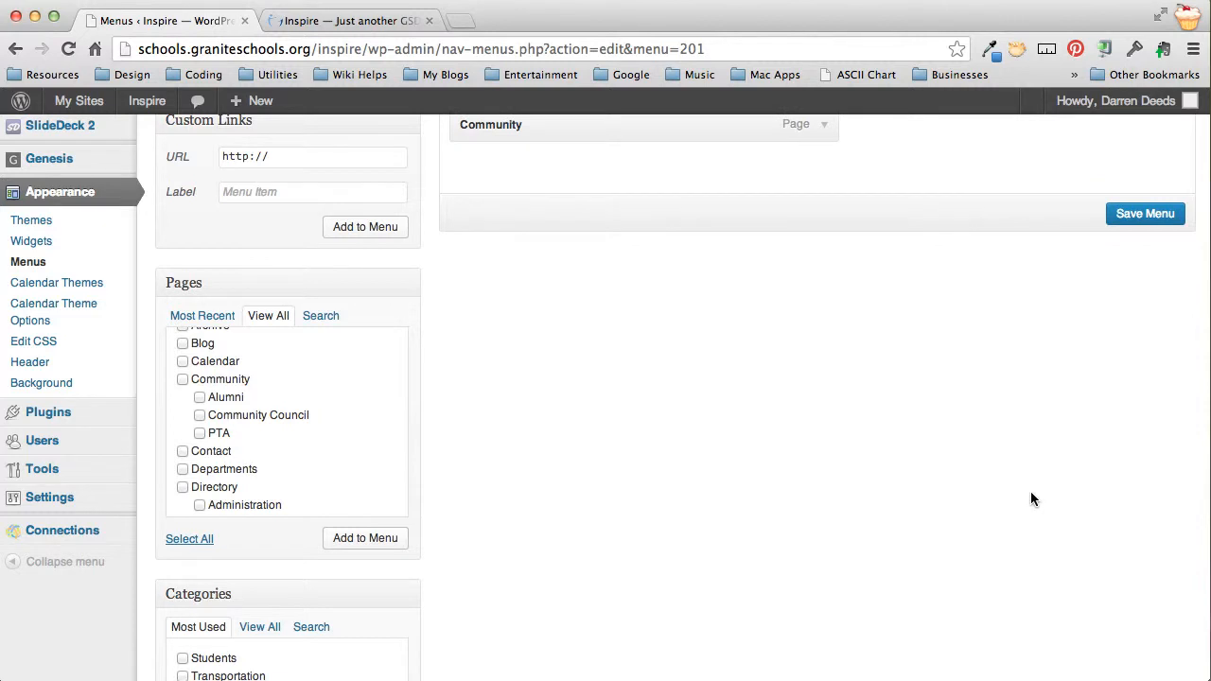
Save the Secondary Navigation menu and check the Community item in the live site's secondary bar
scroll(1031, 499, "up", 5)
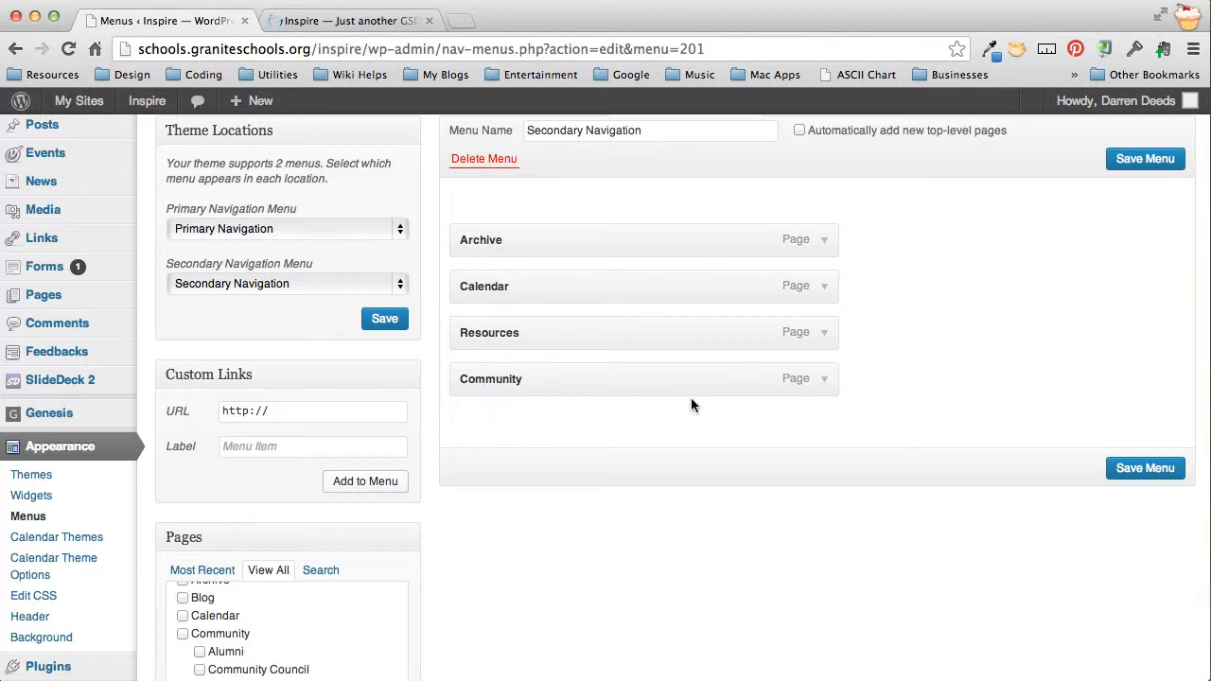
left_click(1144, 468)
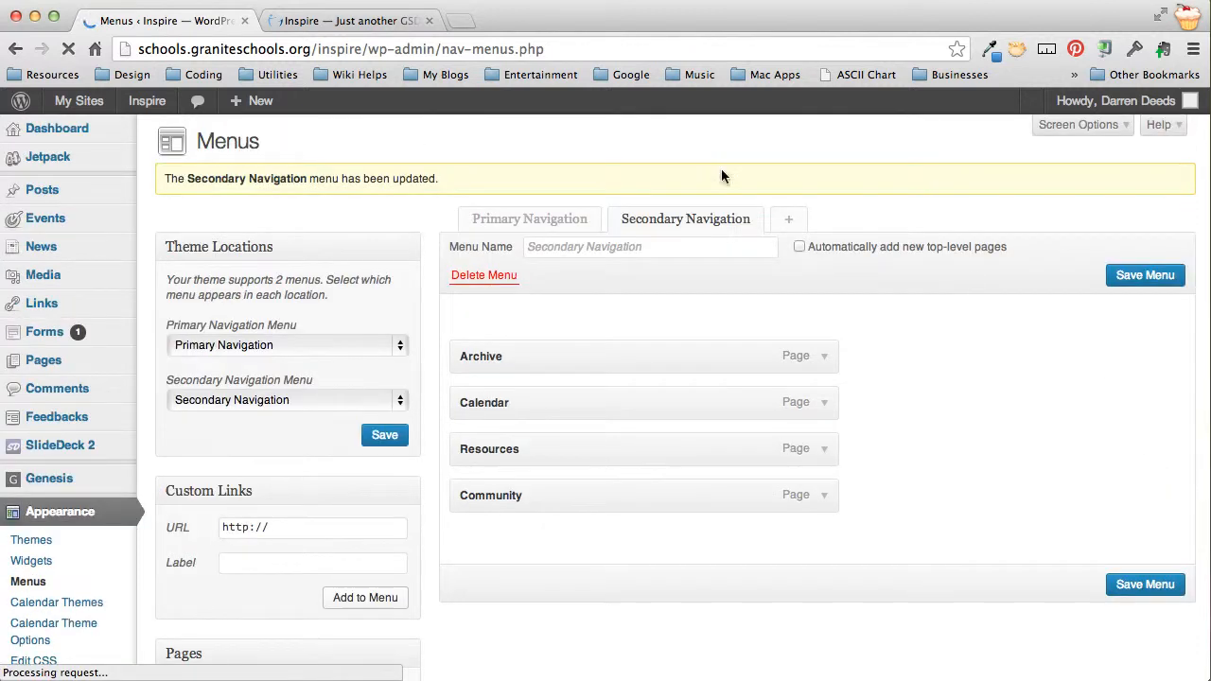
left_click(306, 23)
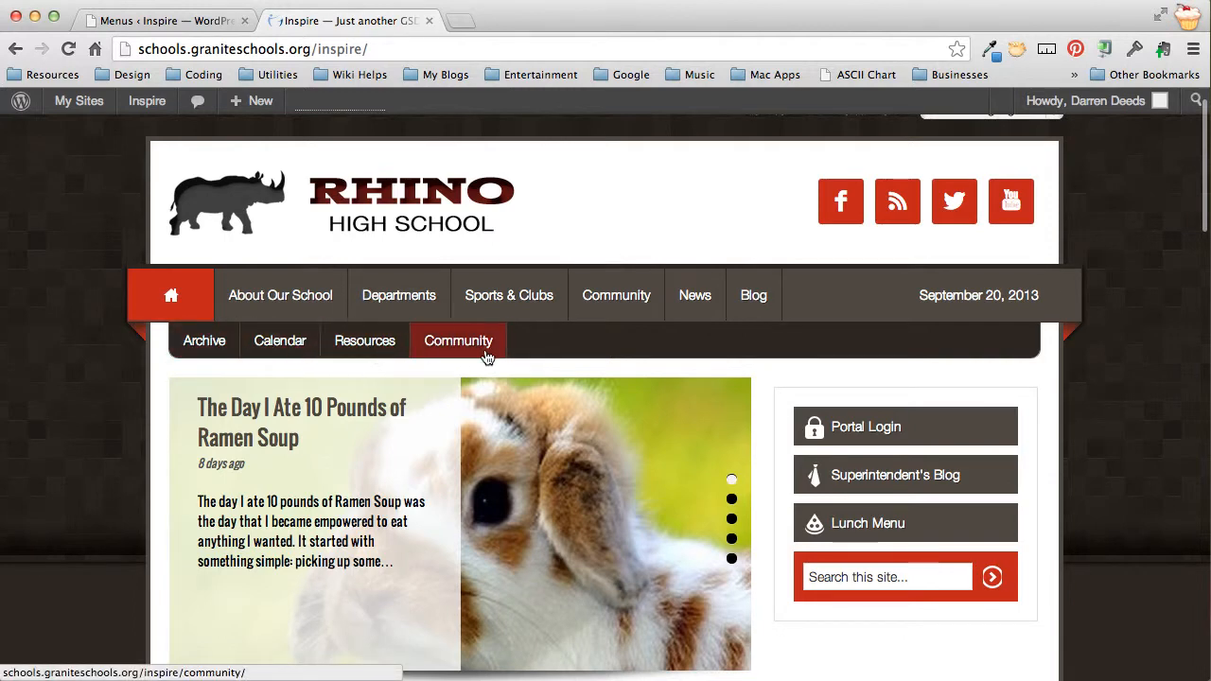
Back in the menu editor, add the Alumni, Community Council and PTA pages to the Secondary Navigation menu
left_click(179, 20)
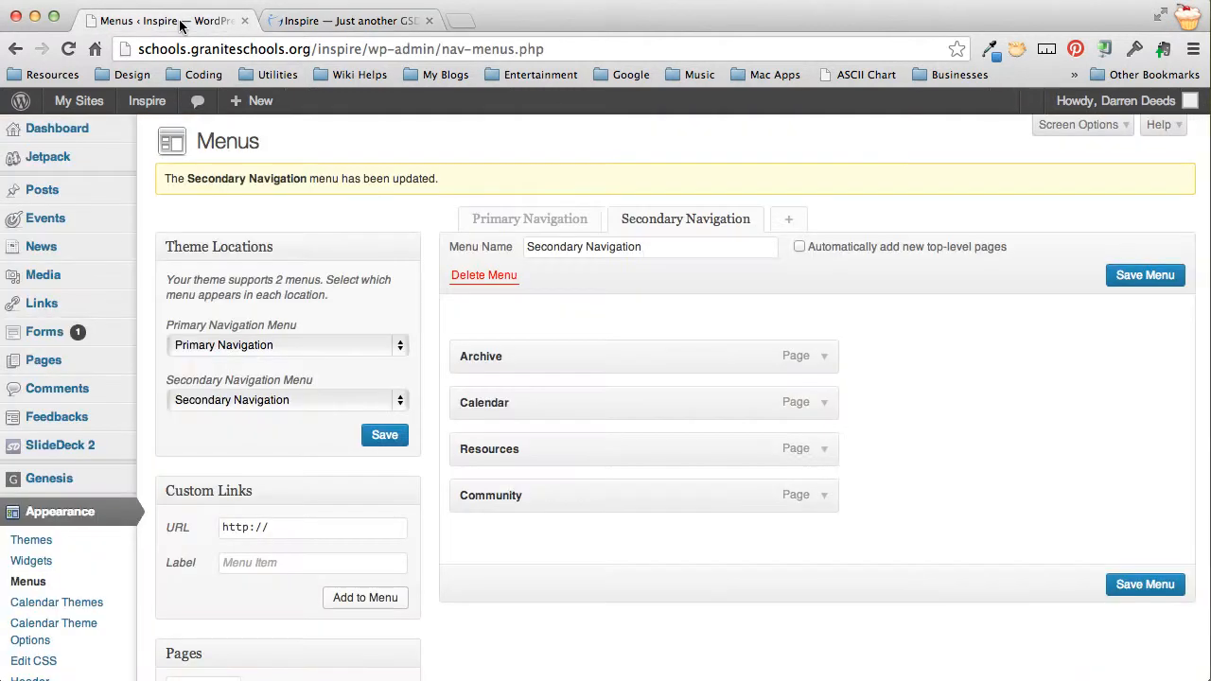
scroll(931, 439, "down", 8)
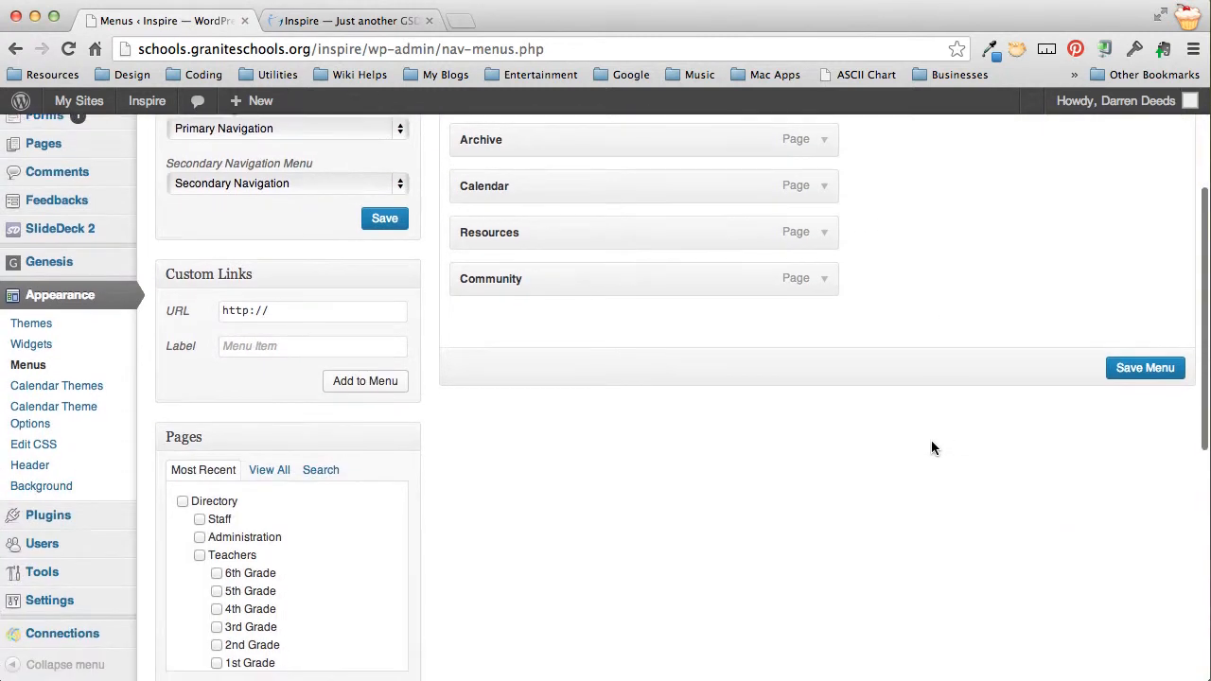
left_click(270, 302)
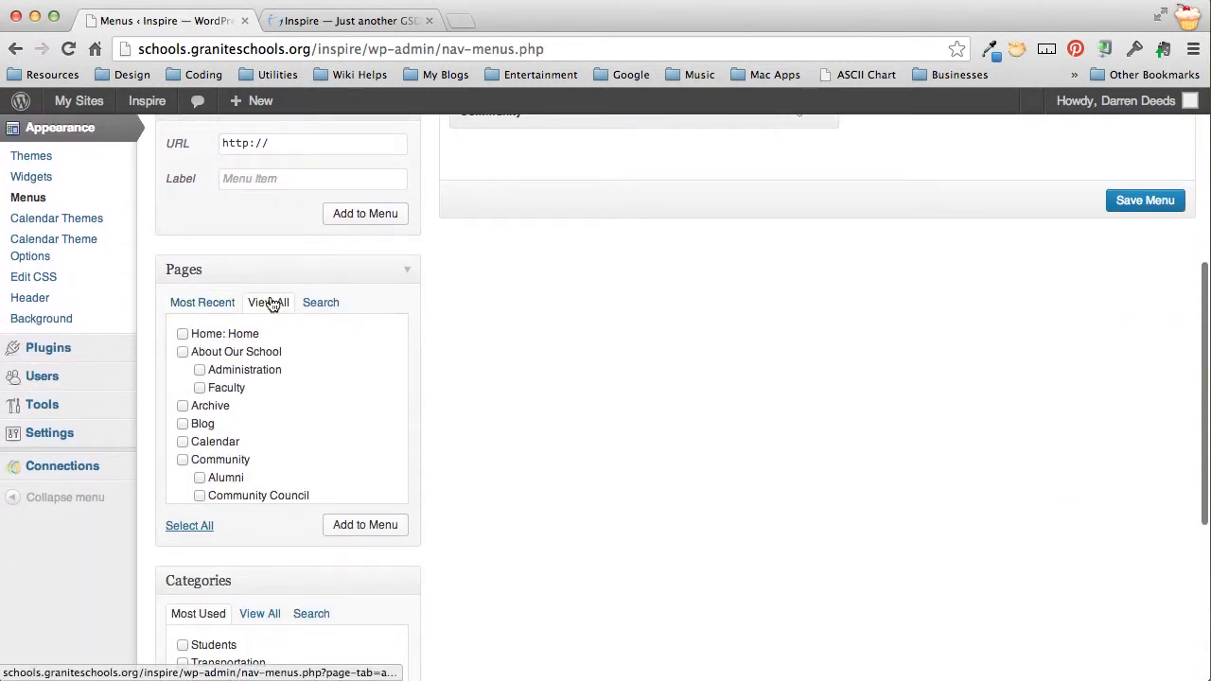
scroll(297, 408, "down", 1)
scroll(297, 408, "down", 2)
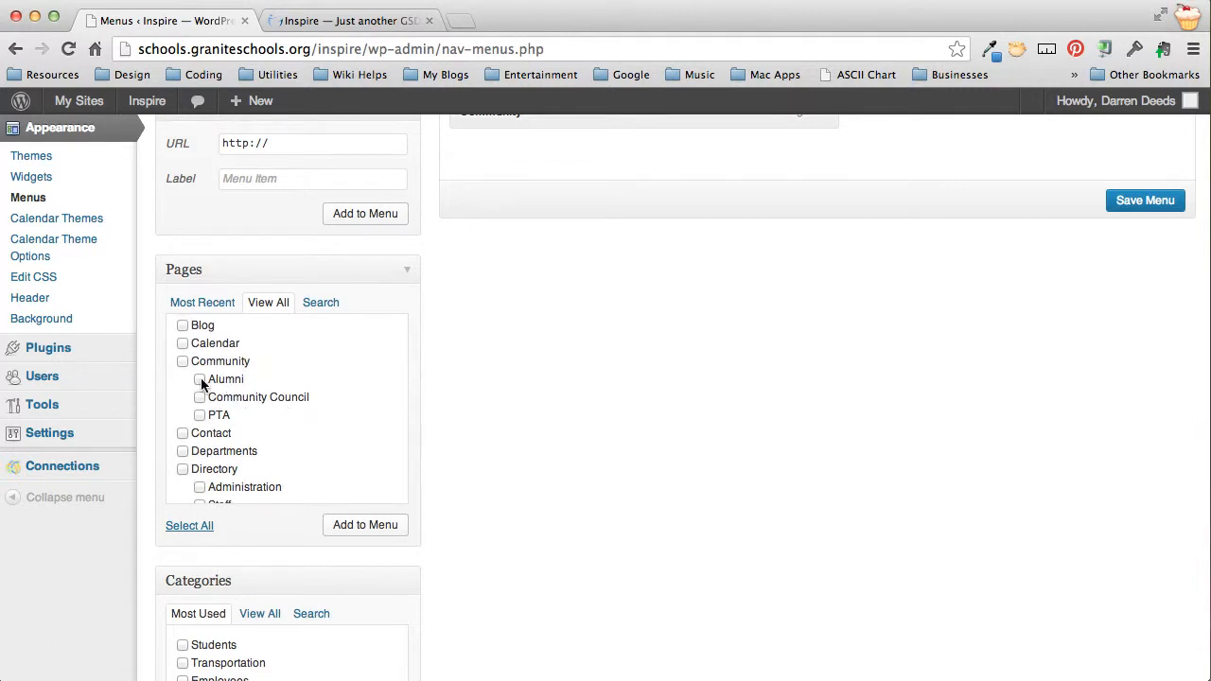
left_click(199, 379)
left_click(199, 415)
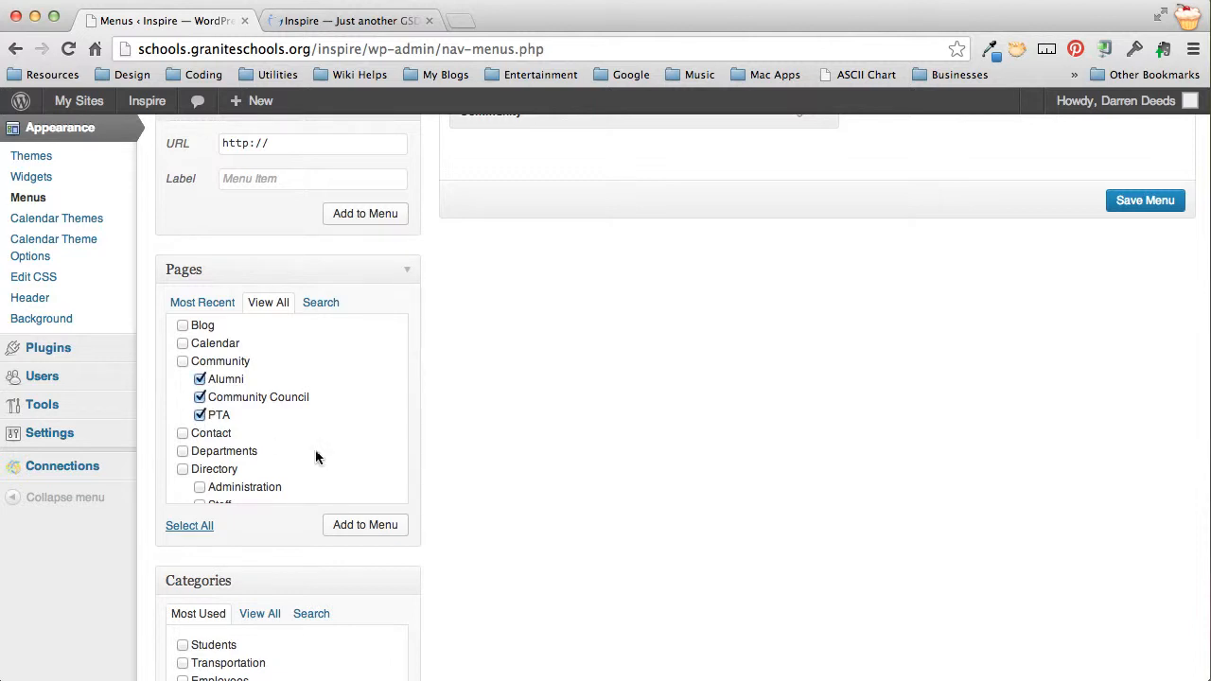
left_click(381, 527)
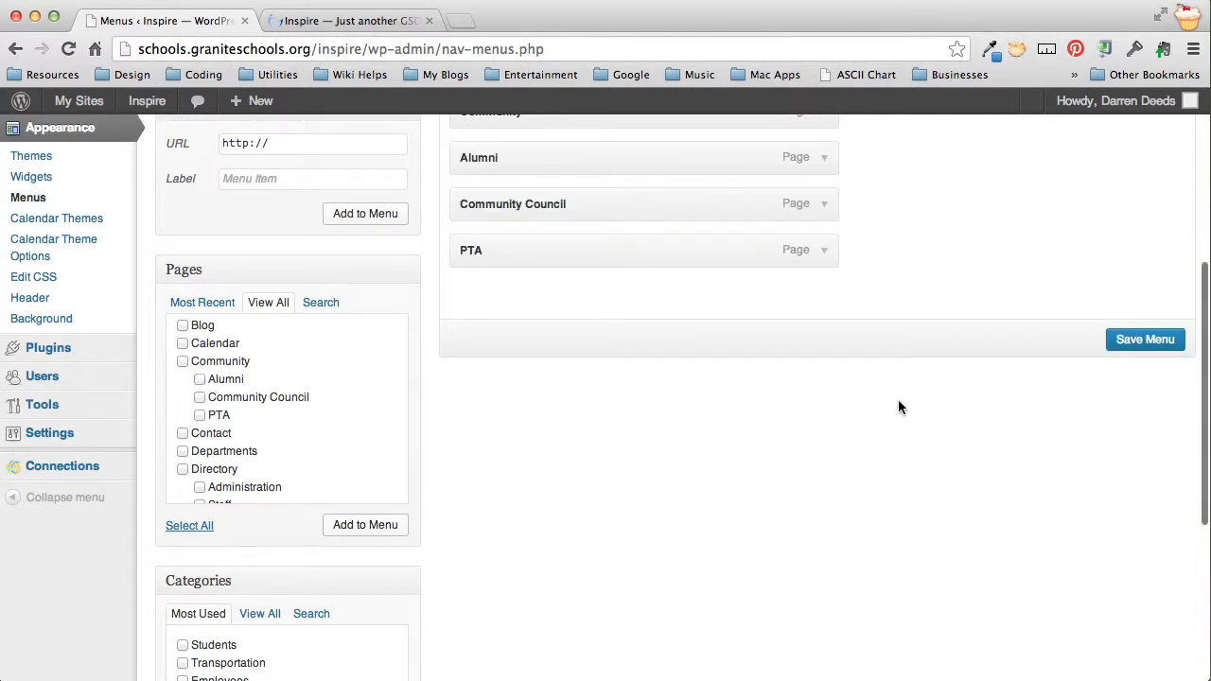
Review the order of the Secondary Navigation items and compare them with the secondary bar on the live site
scroll(897, 399, "up", 3)
scroll(890, 401, "up", 3)
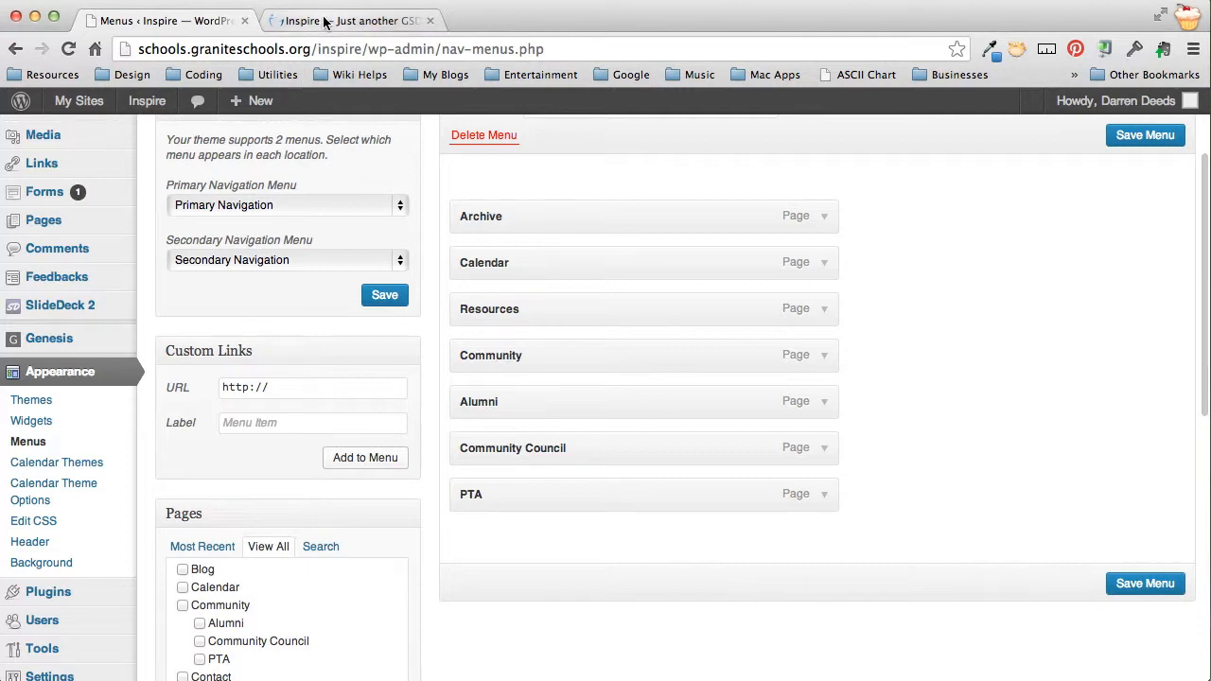
left_click(294, 21)
mouse_move(537, 348)
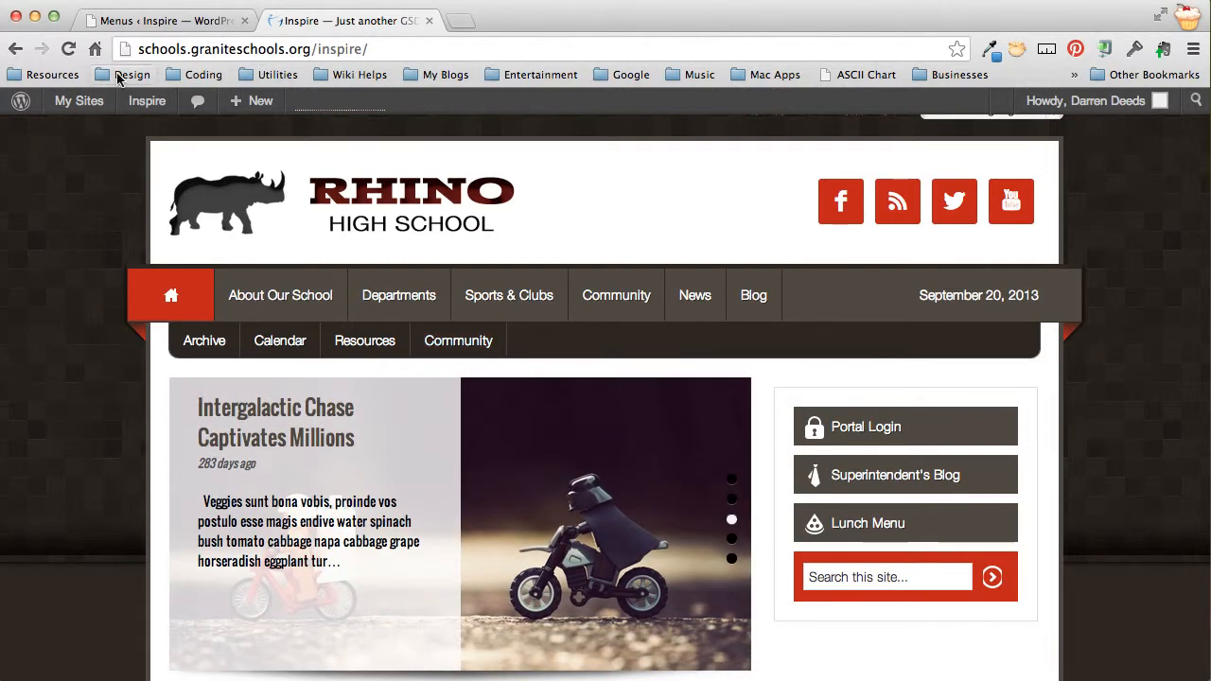
In the menu editor, nest Alumni, Community Council and PTA as sub-items of Community, with PTA placed above Community Council
left_click(148, 23)
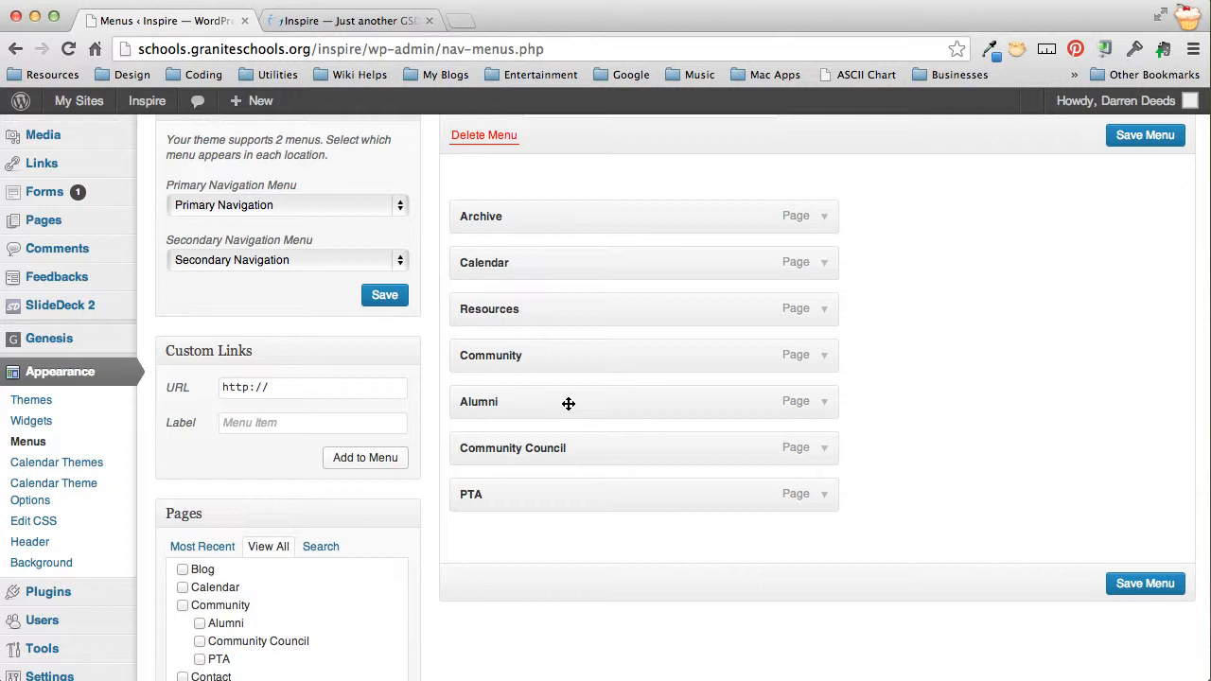
left_click_drag(568, 402, 609, 414)
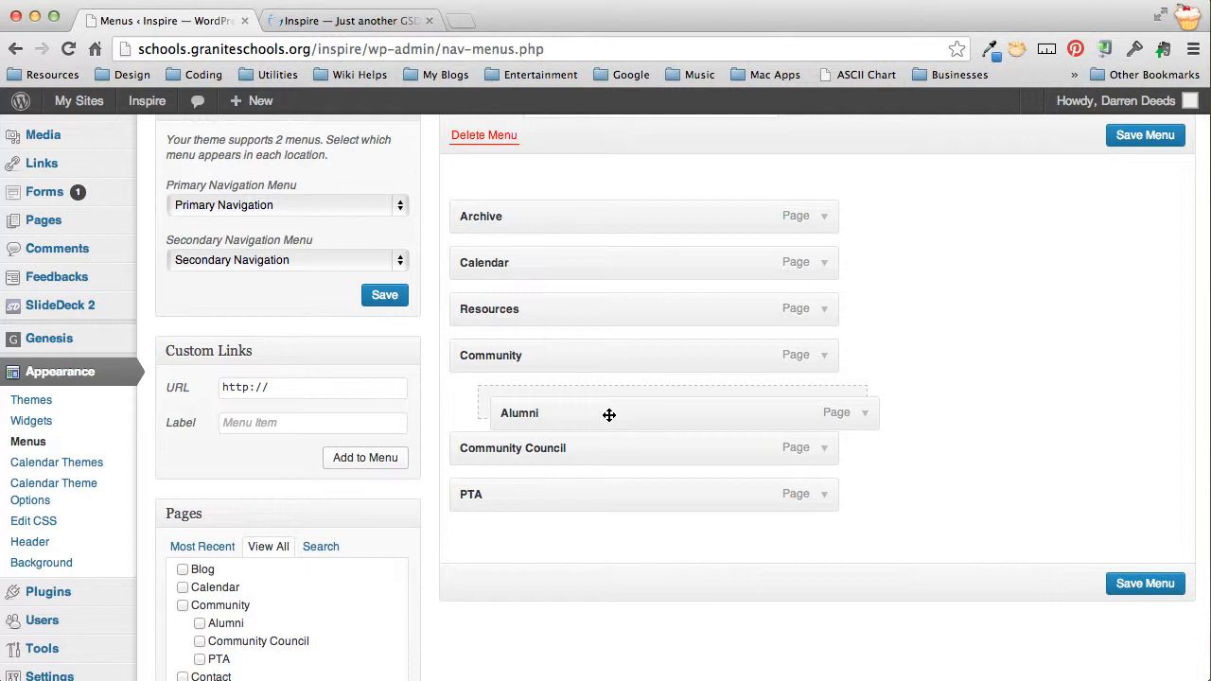
left_click_drag(609, 415, 610, 413)
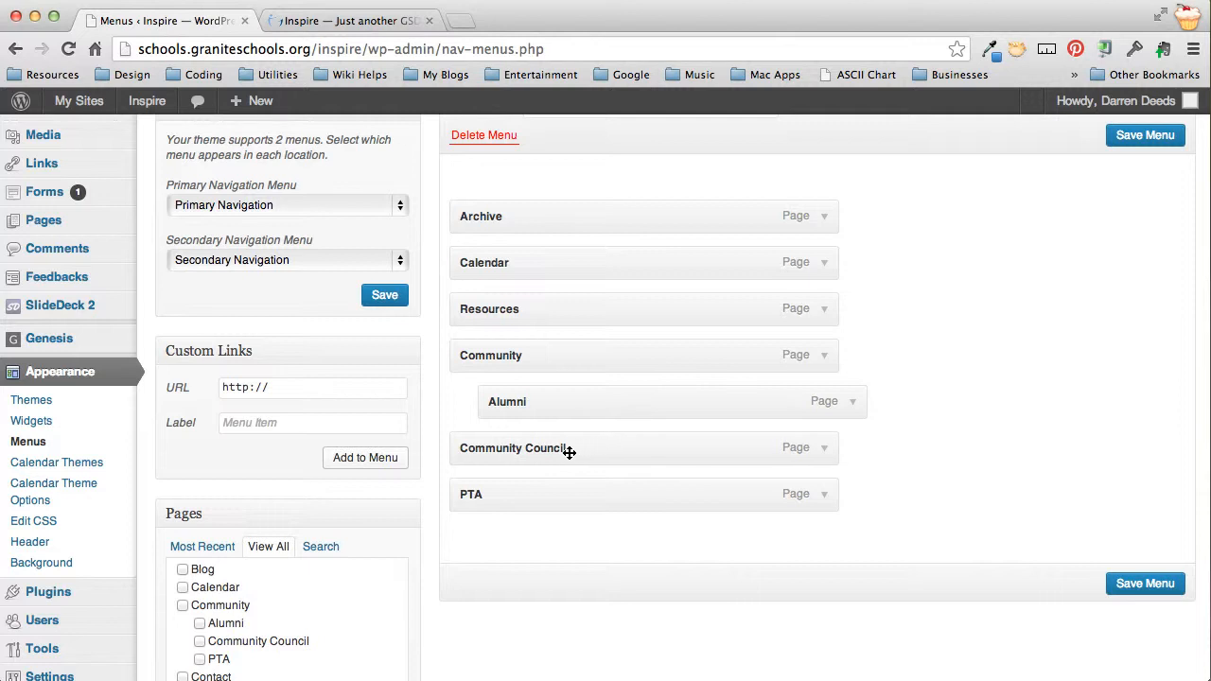
left_click_drag(566, 451, 616, 454)
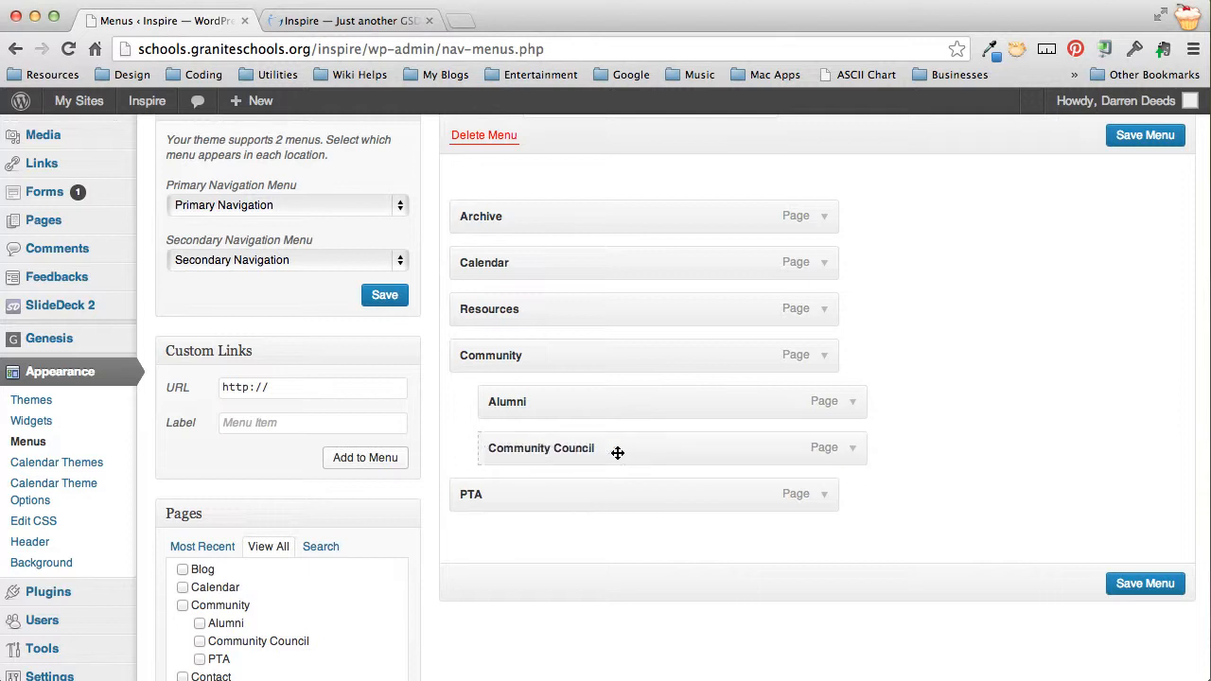
left_click_drag(548, 491, 573, 492)
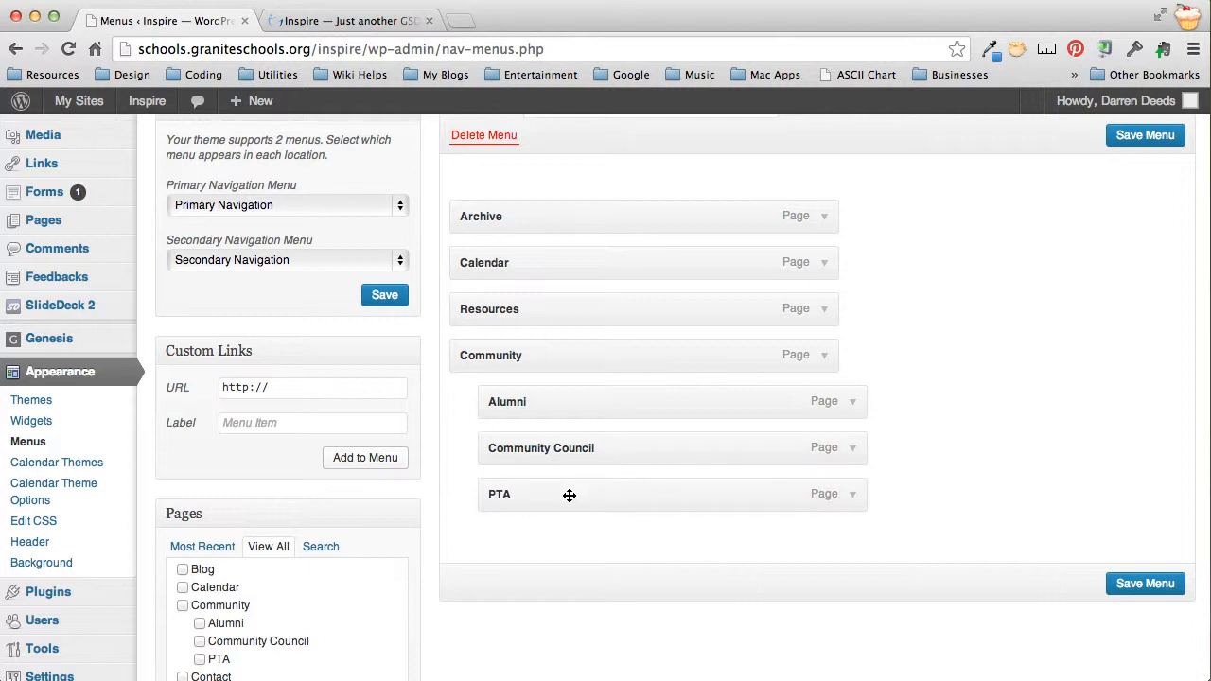
left_click_drag(568, 498, 546, 391)
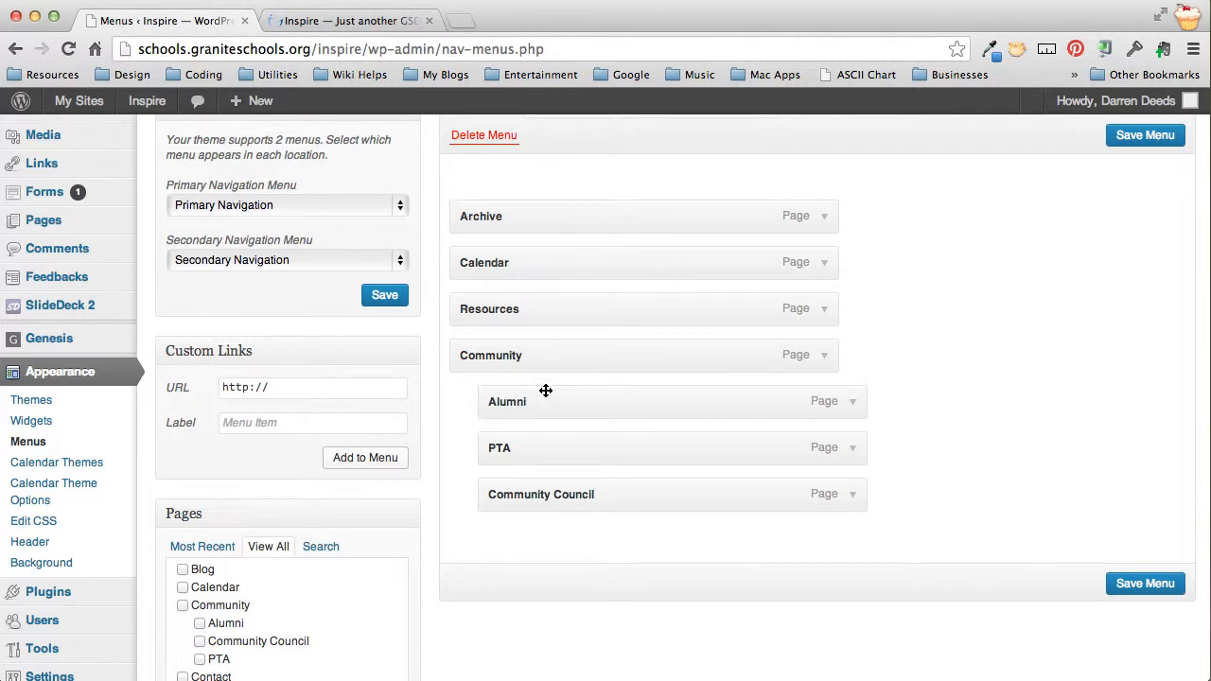
Try nesting PTA under Alumni and Community Council under PTA, and return both to the level directly below Community
left_click_drag(549, 459, 659, 501)
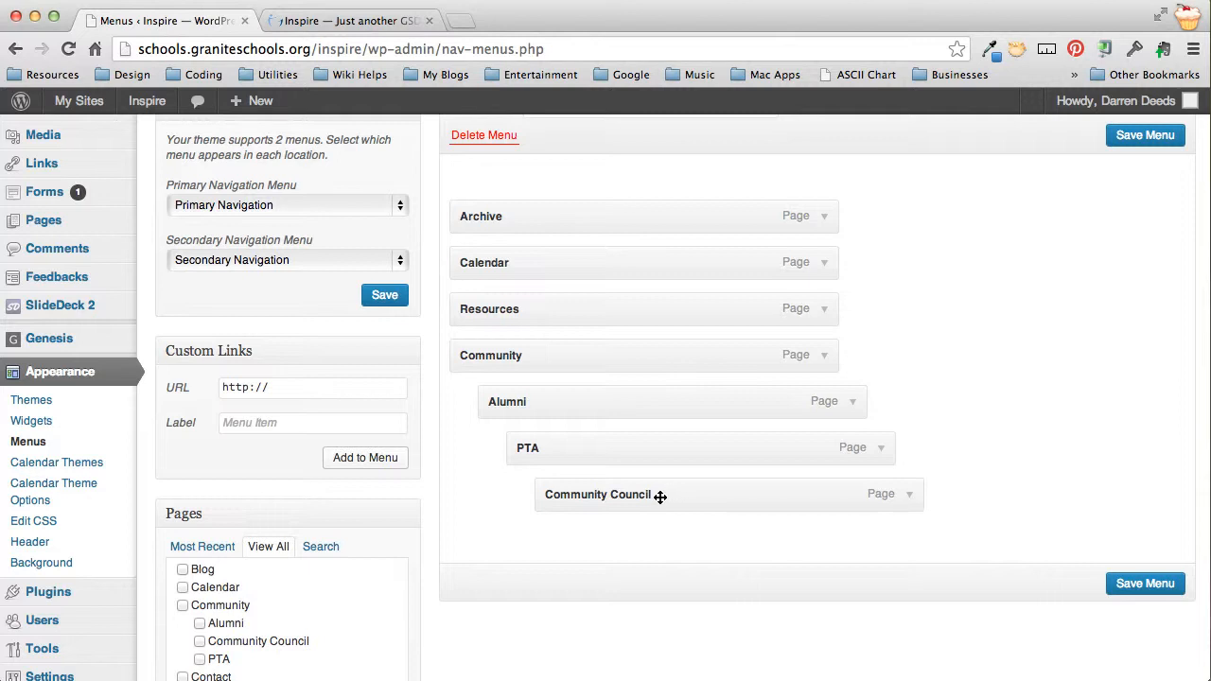
left_click_drag(659, 497, 644, 495)
left_click_drag(589, 454, 526, 450)
left_click_drag(577, 494, 555, 451)
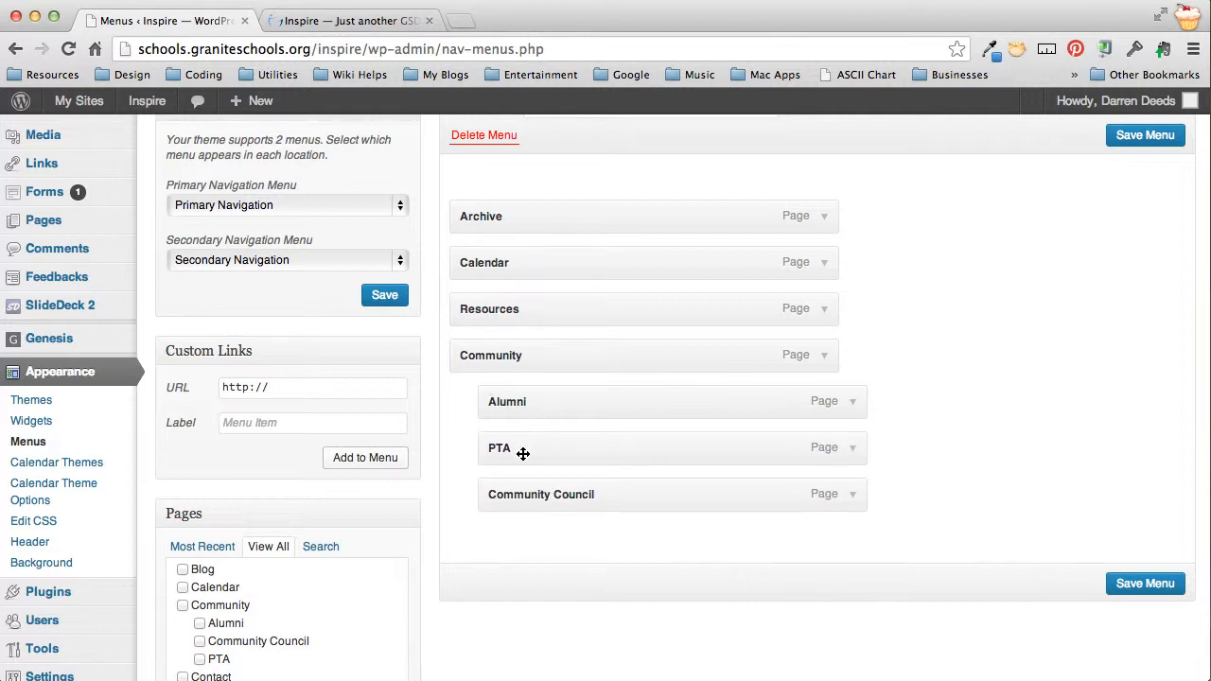
Save the Secondary Navigation menu, reload the live site and check the Community drop-down in the secondary bar
left_click(1154, 586)
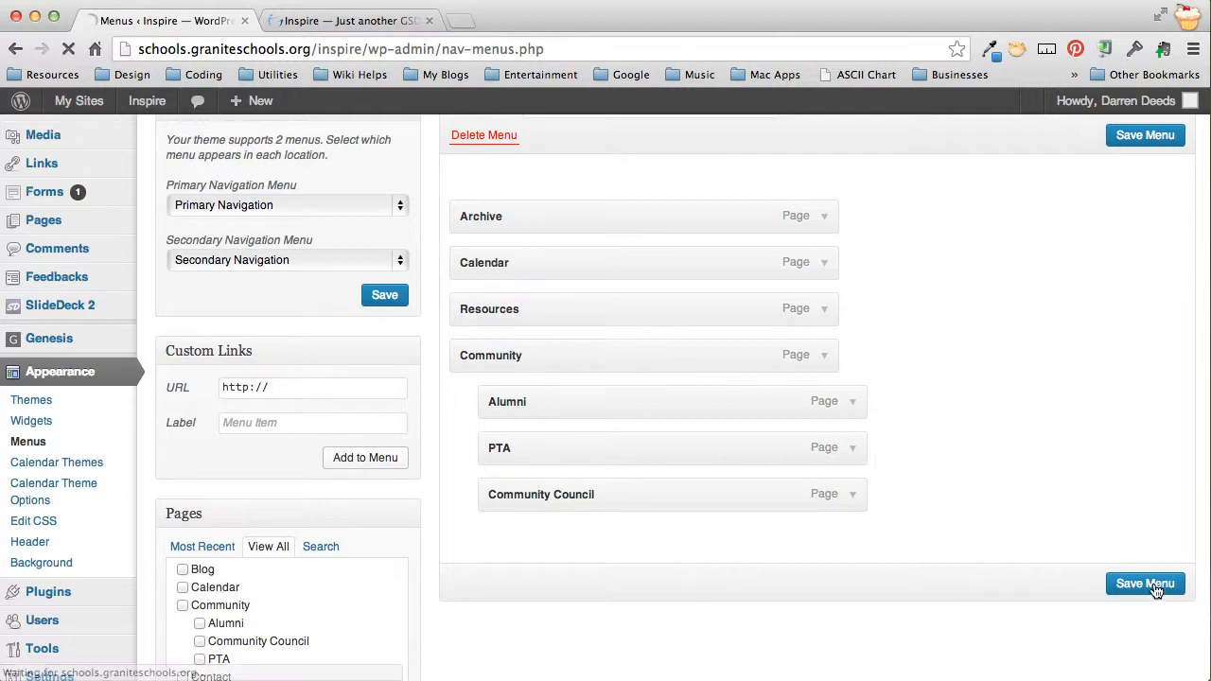
left_click(310, 20)
key("super+r")
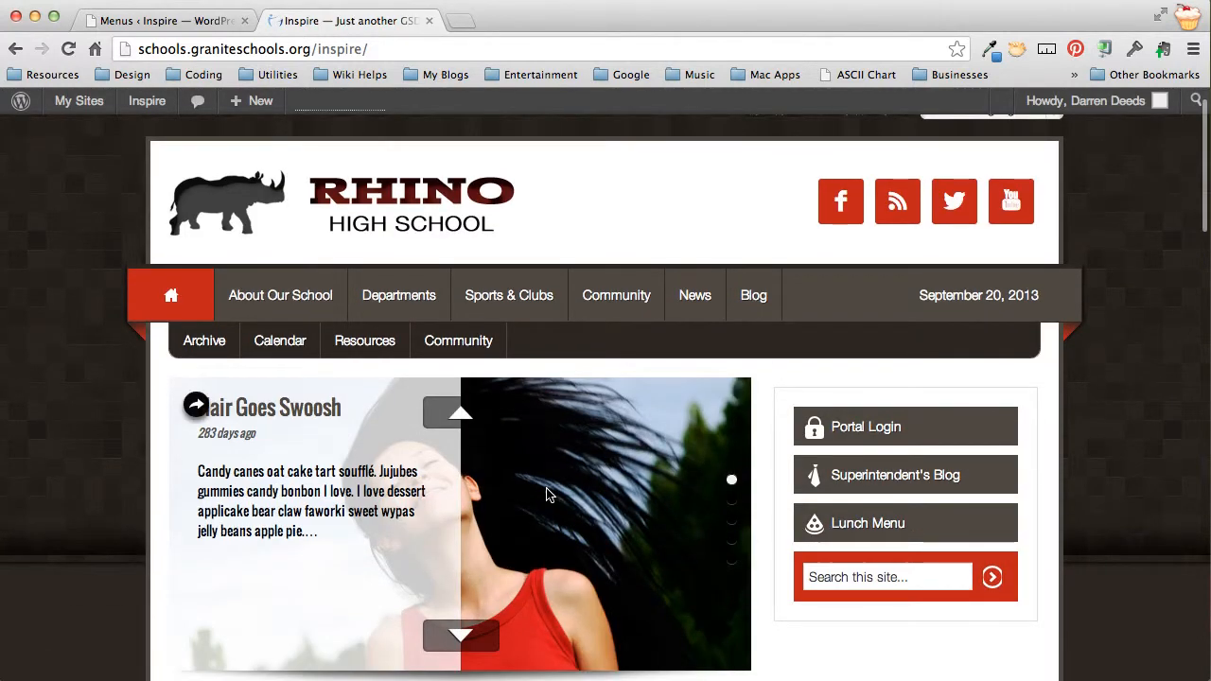
mouse_move(486, 354)
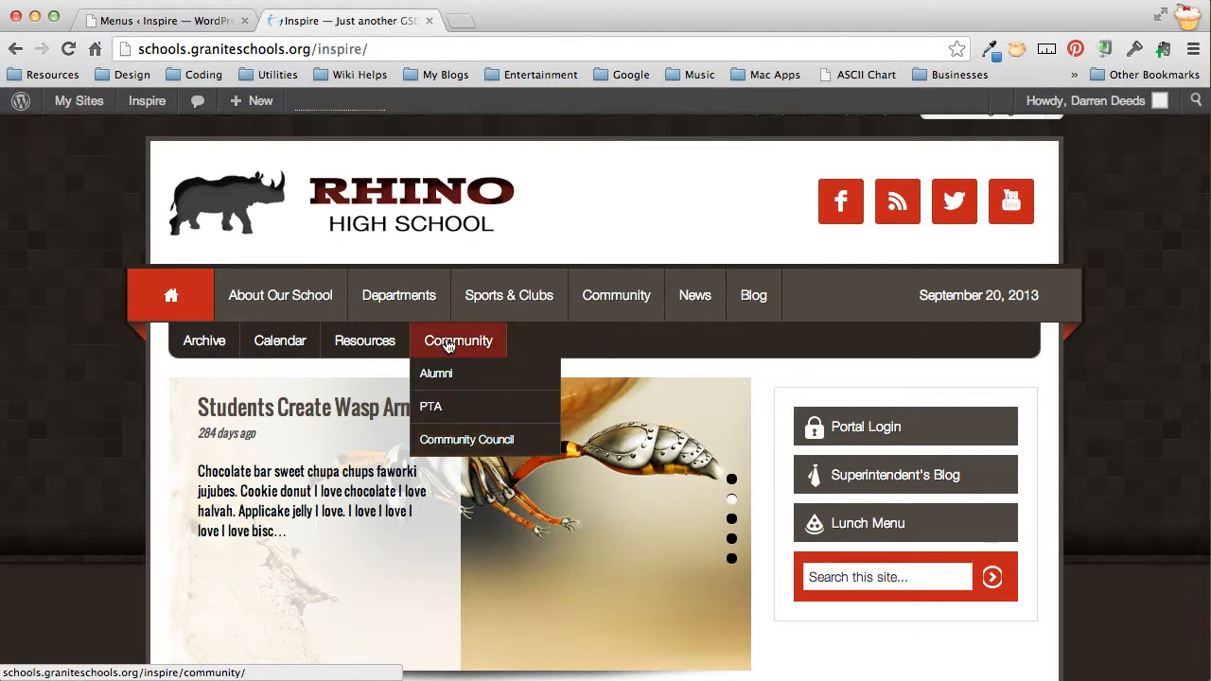
left_click(173, 22)
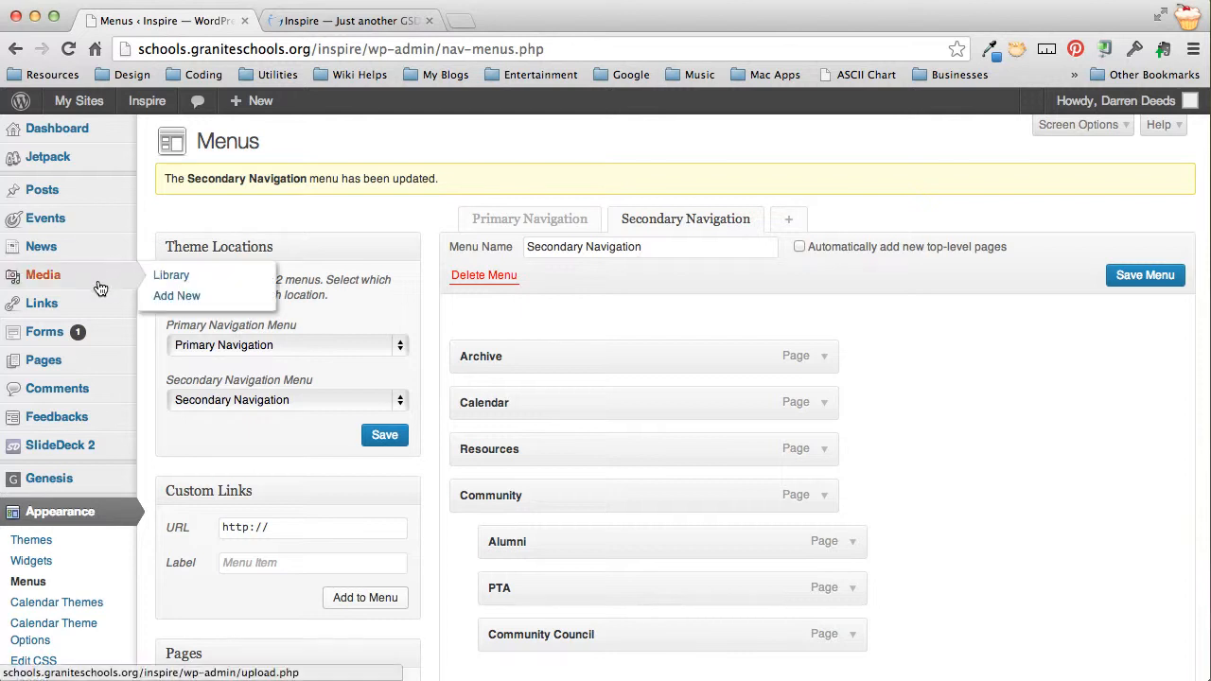
mouse_move(51, 377)
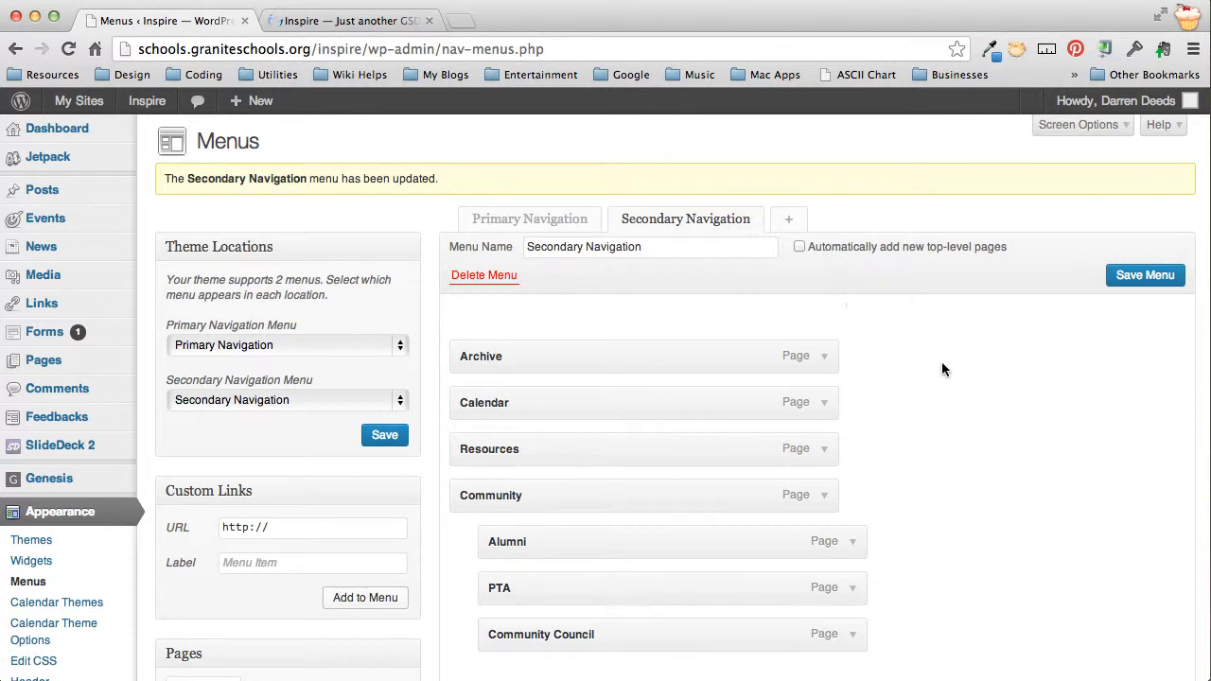
scroll(946, 369, "down", 3)
scroll(950, 369, "up", 3)
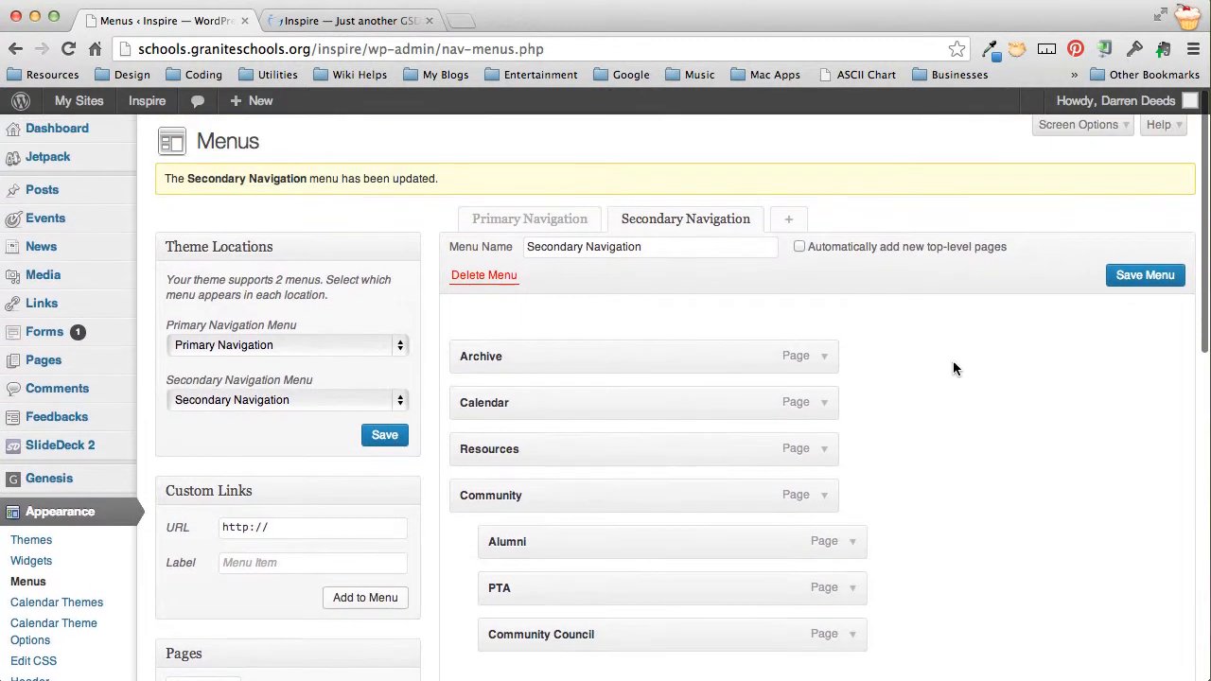
scroll(953, 368, "down", 5)
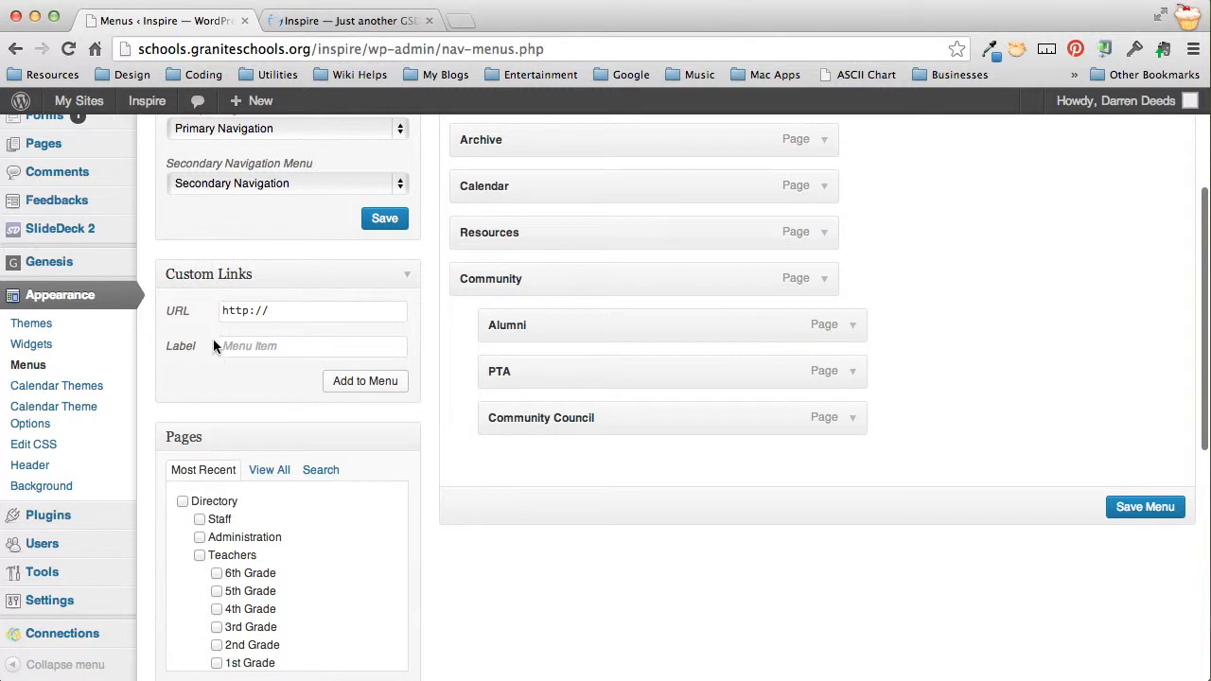
left_click(286, 315)
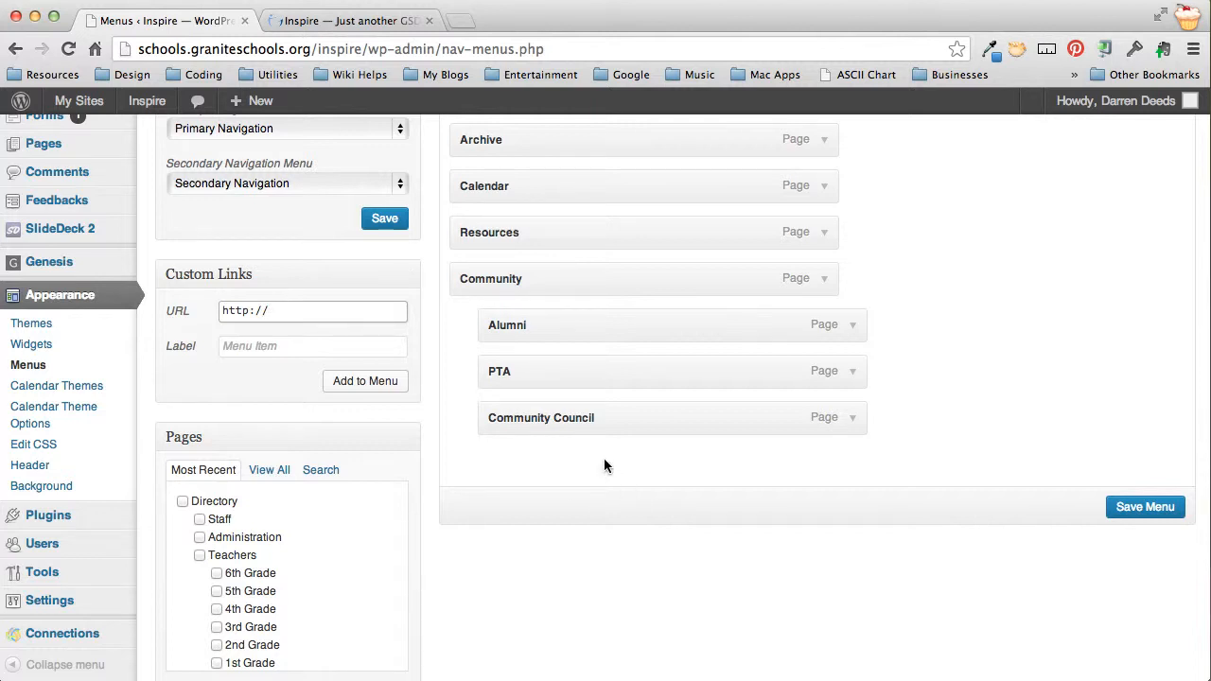
left_click_drag(284, 312, 193, 314)
type("http:/")
type("/www.homestar")
type("runner.com")
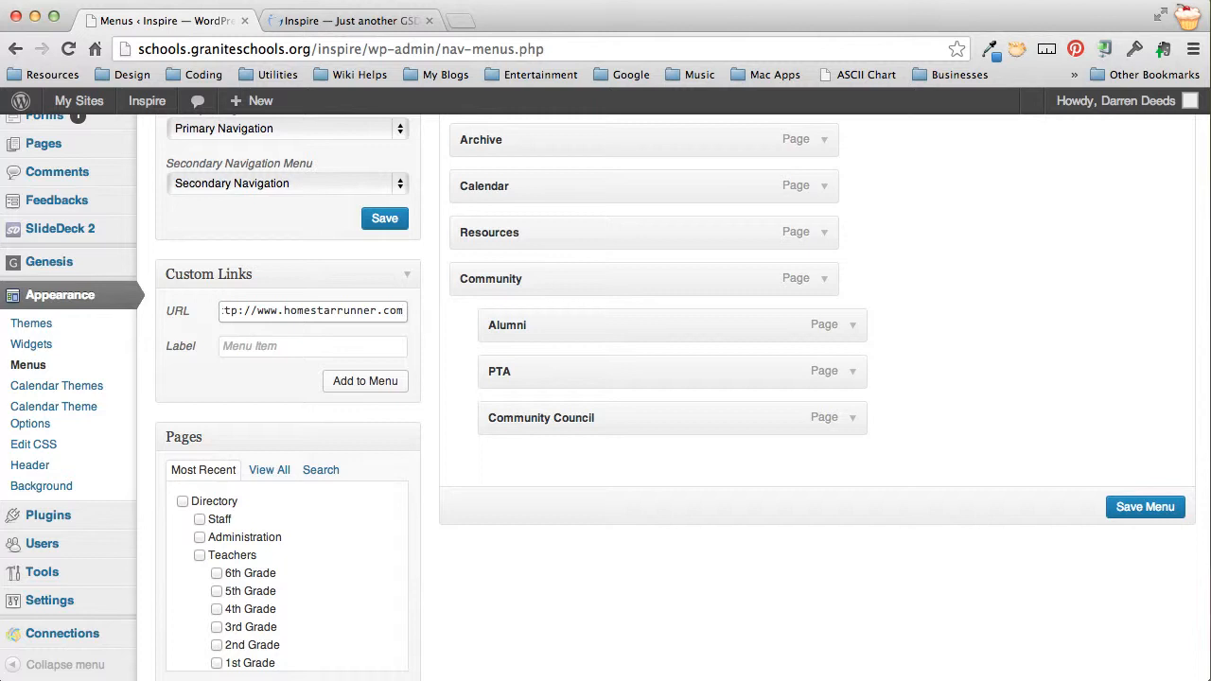
key("Tab")
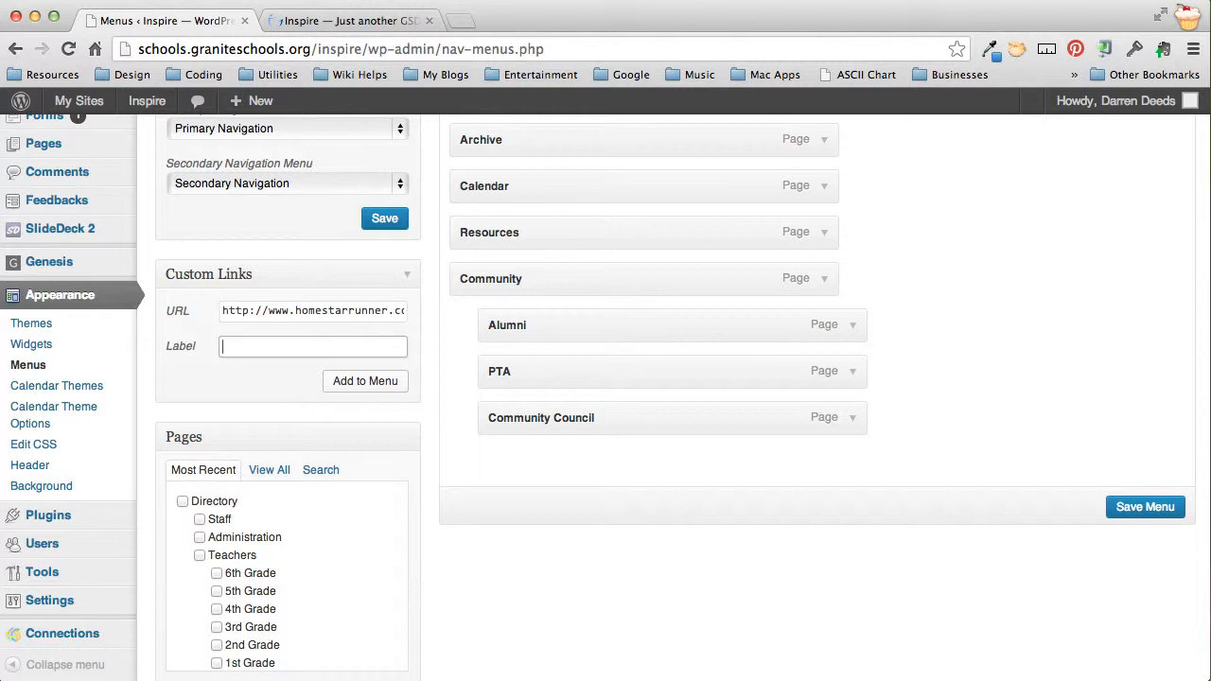
type("HomeStar Runner")
left_click(365, 381)
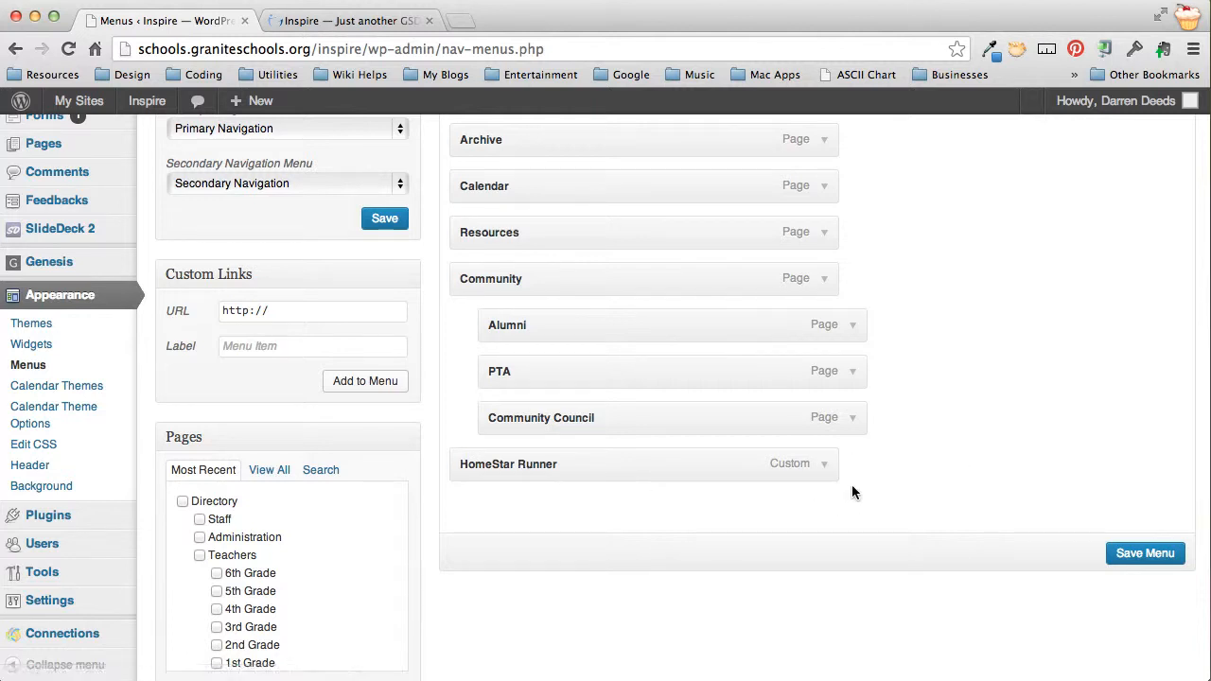
scroll(1015, 459, "up", 3)
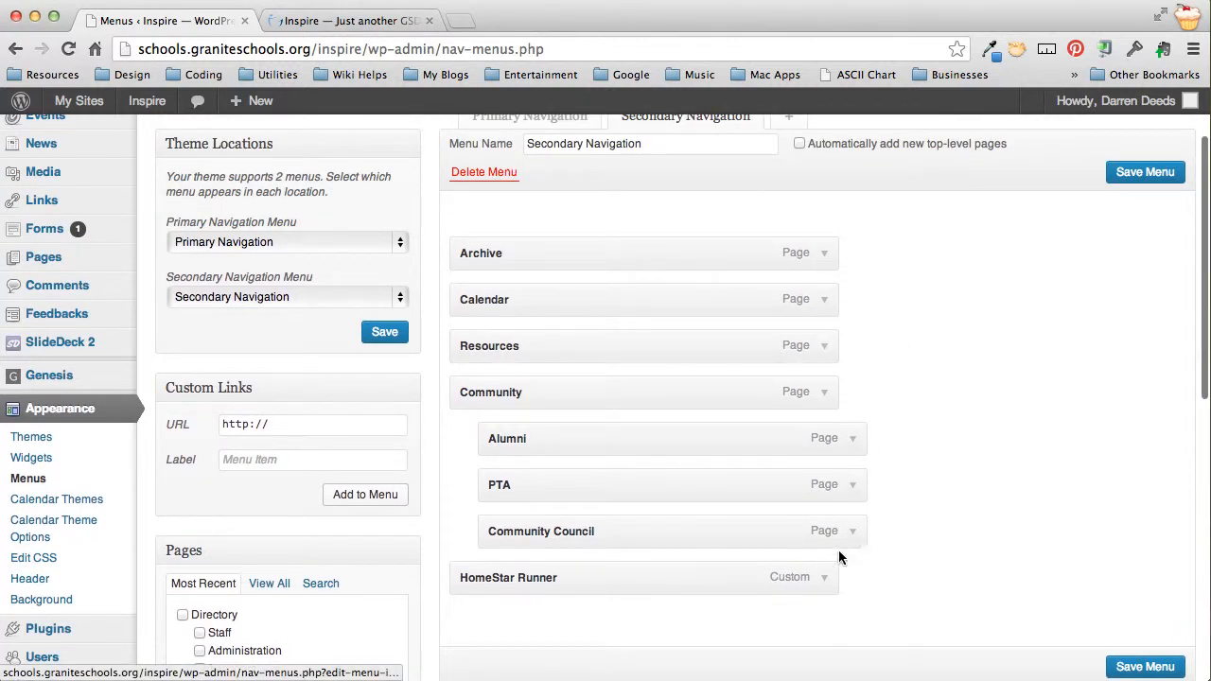
left_click(825, 587)
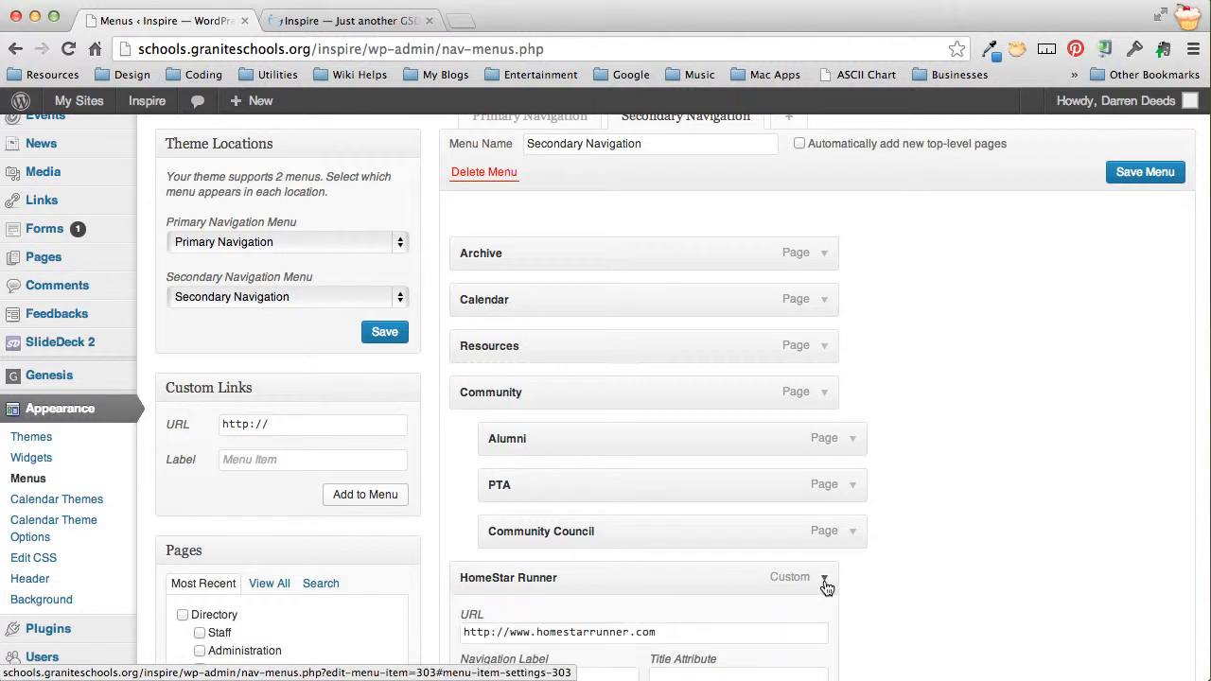
scroll(919, 551, "down", 6)
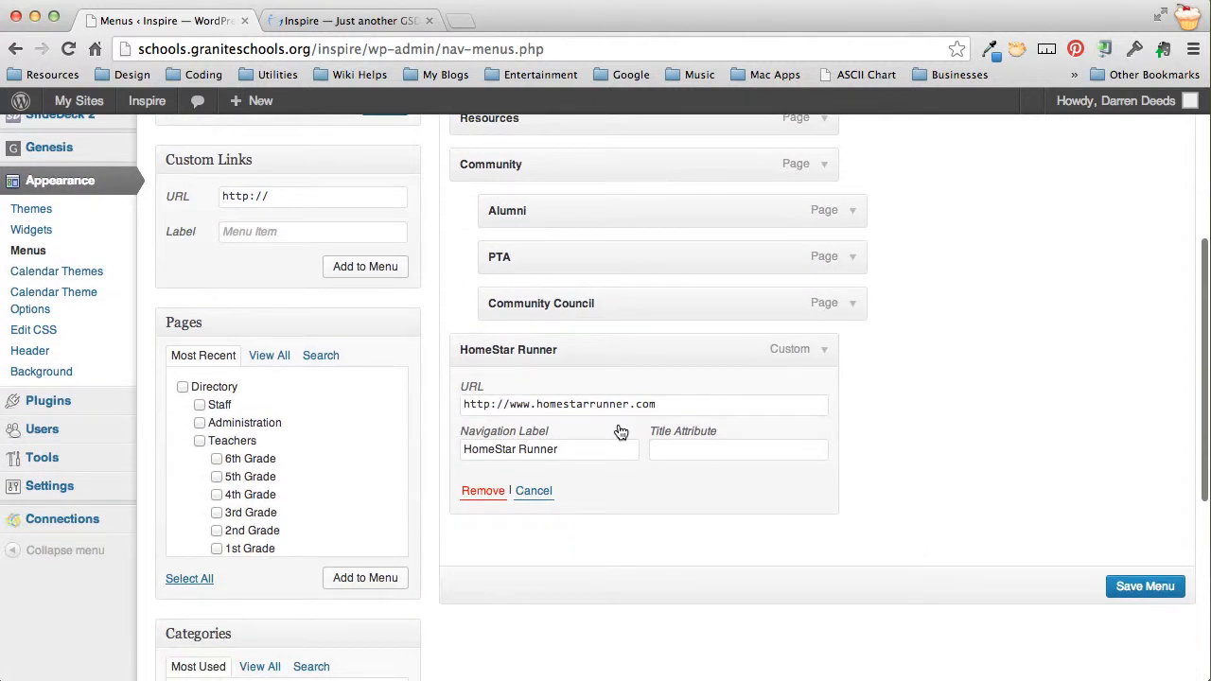
left_click(495, 450)
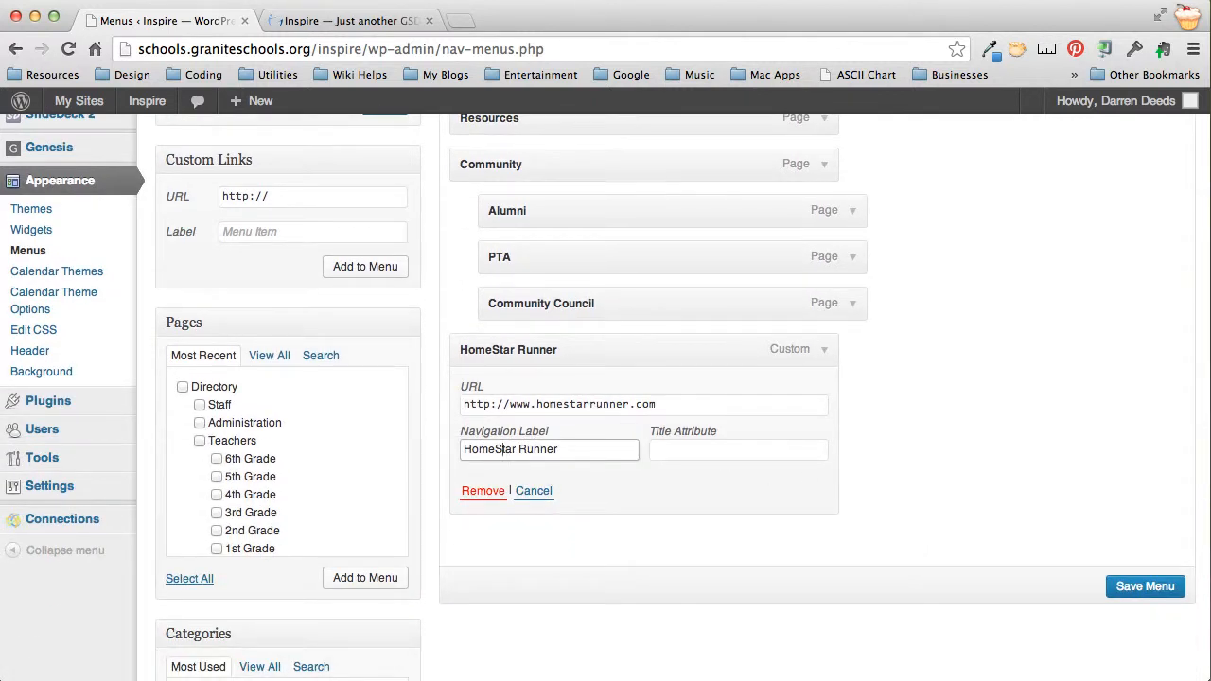
key("BackSpace")
type("s")
left_click_drag(536, 405, 507, 407)
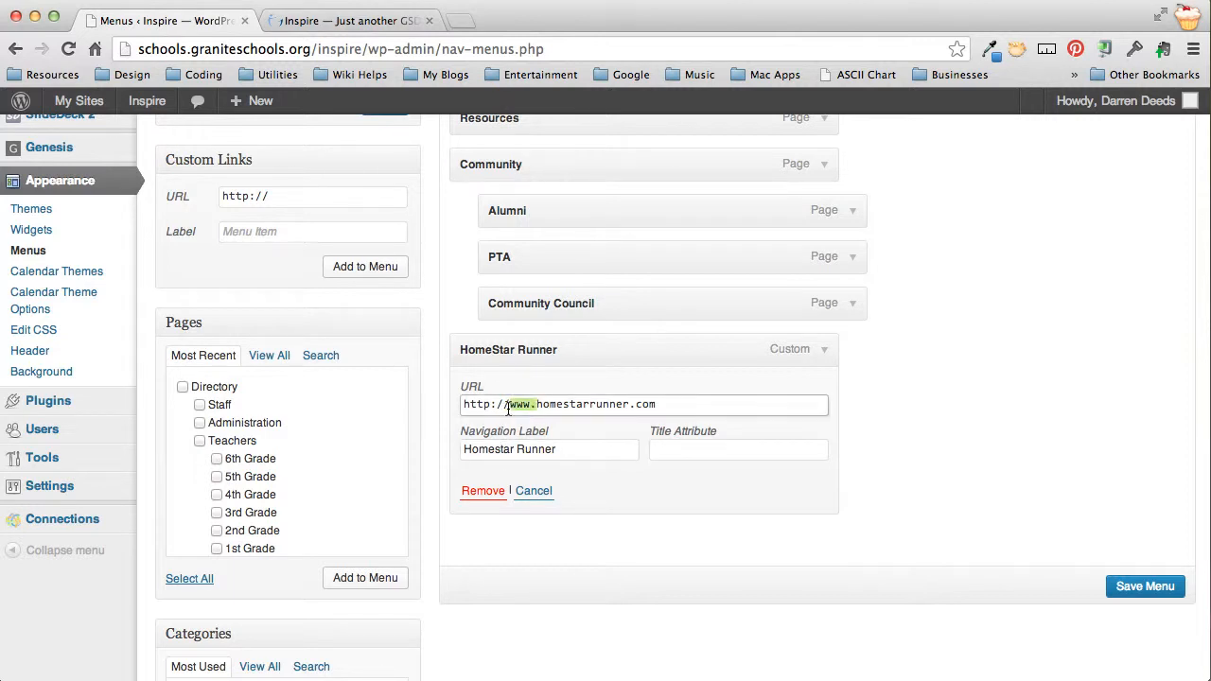
key("BackSpace")
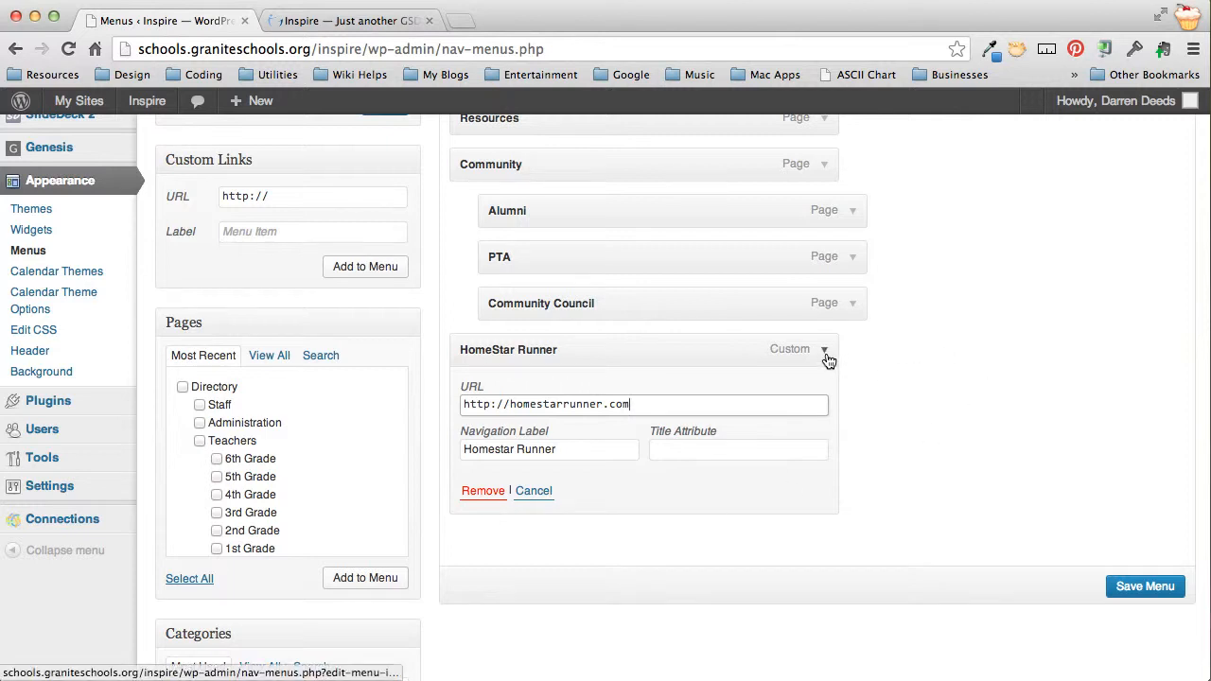
Remove the Homestar Runner custom link from the Secondary Navigation menu
left_click(472, 496)
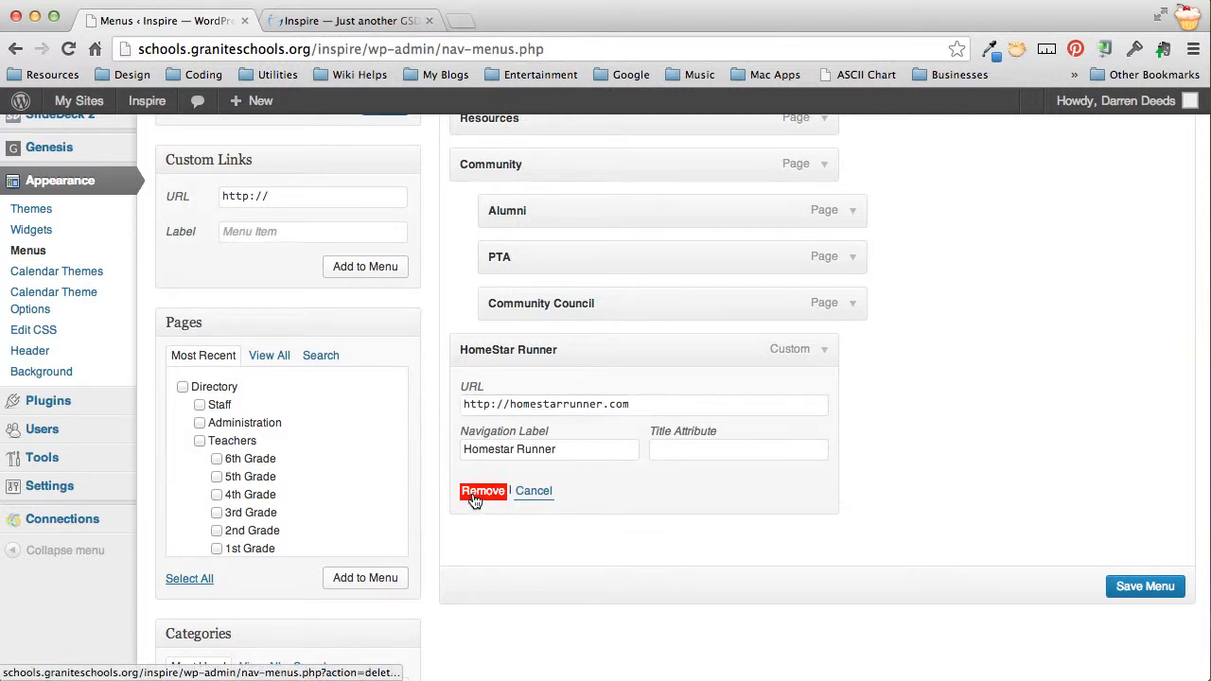
scroll(829, 488, "up", 5)
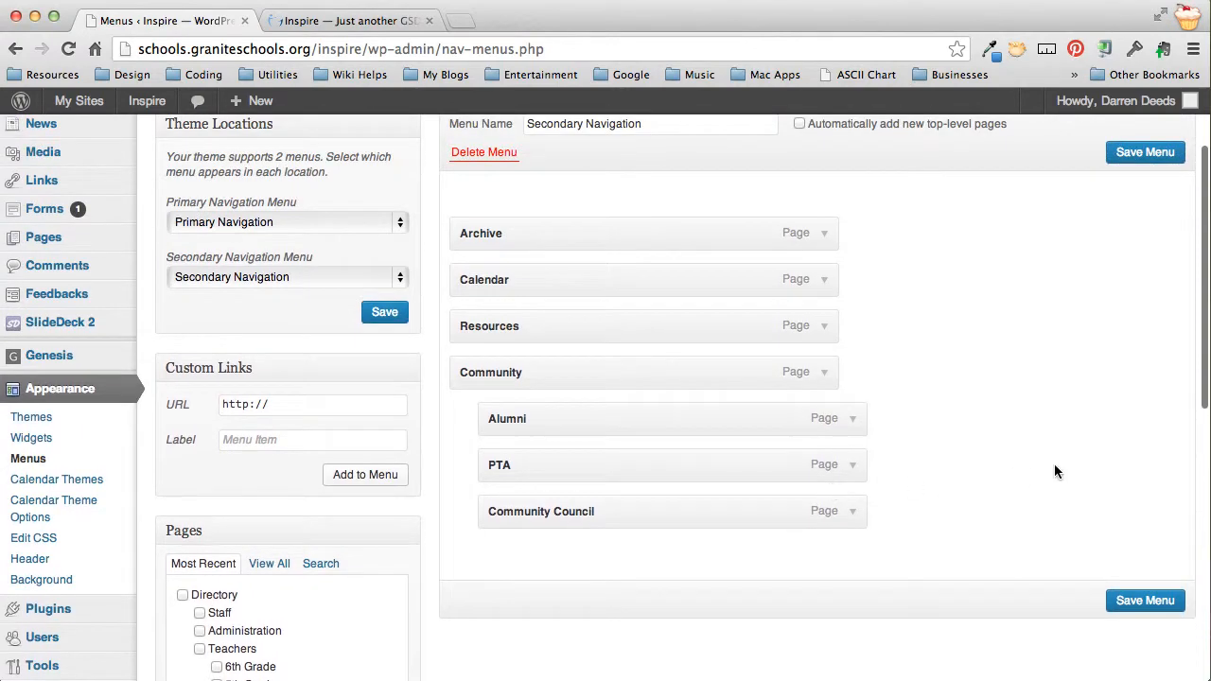
Look through the Pages and Categories that can be added to the menu, and compare them with the admin's Posts options
scroll(1055, 466, "down", 12)
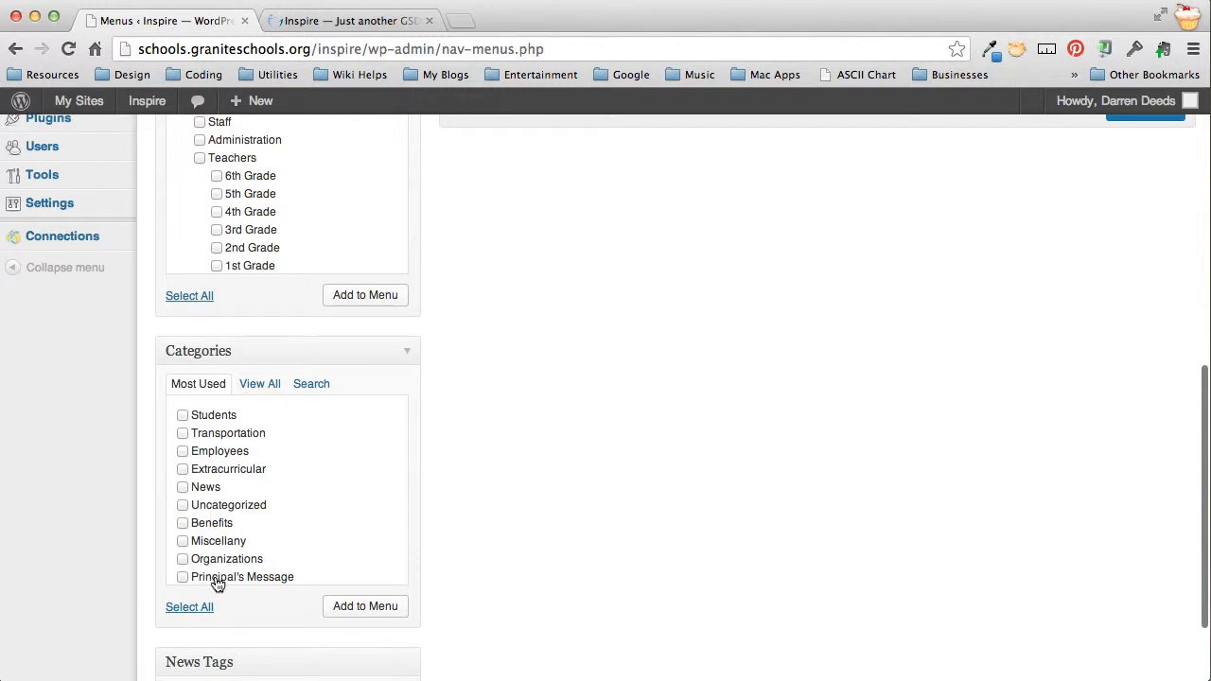
scroll(576, 478, "up", 4)
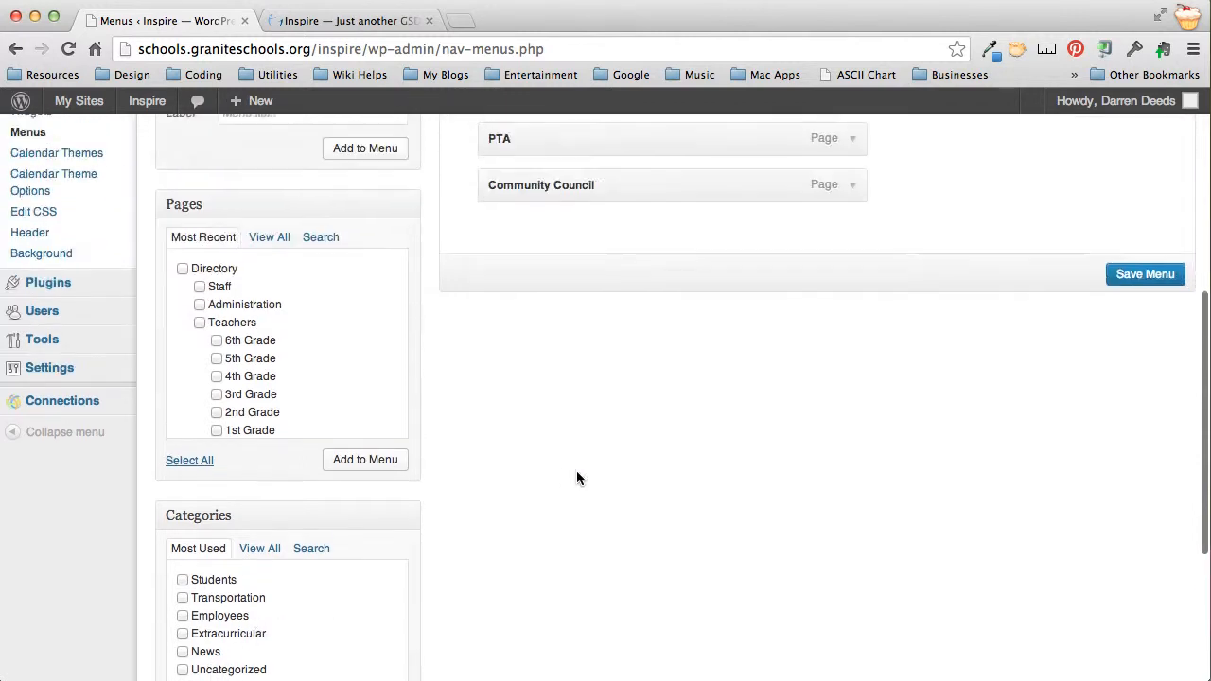
scroll(576, 478, "up", 11)
mouse_move(93, 195)
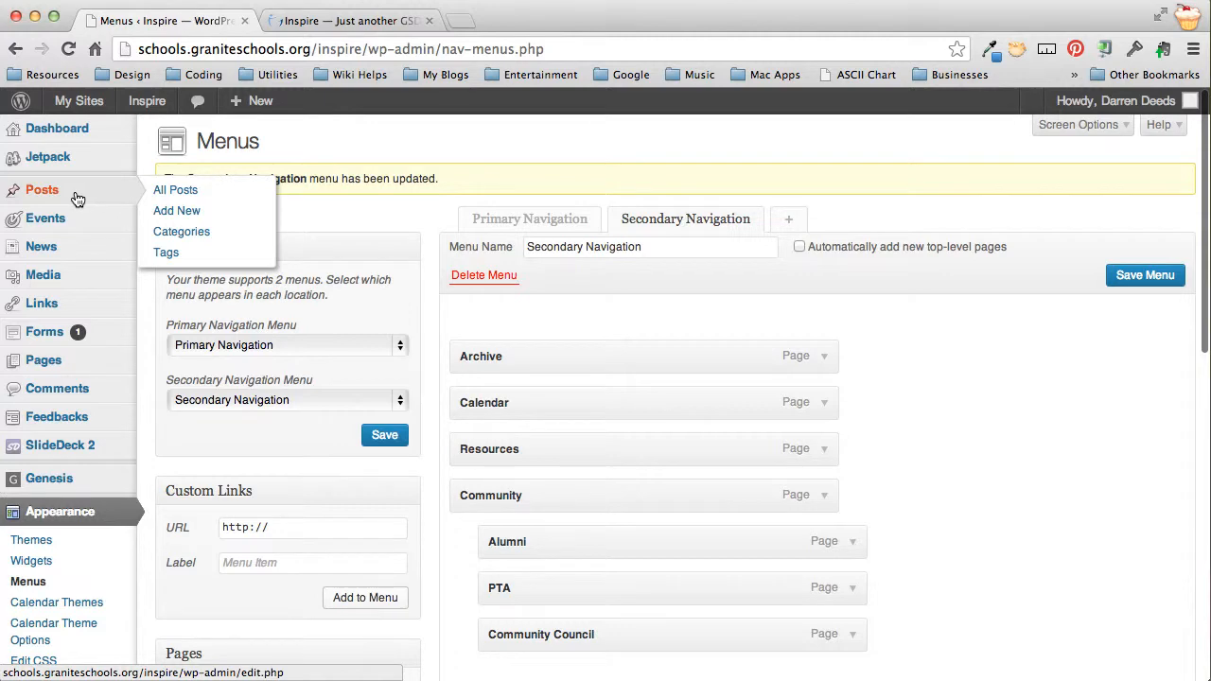
scroll(517, 361, "down", 8)
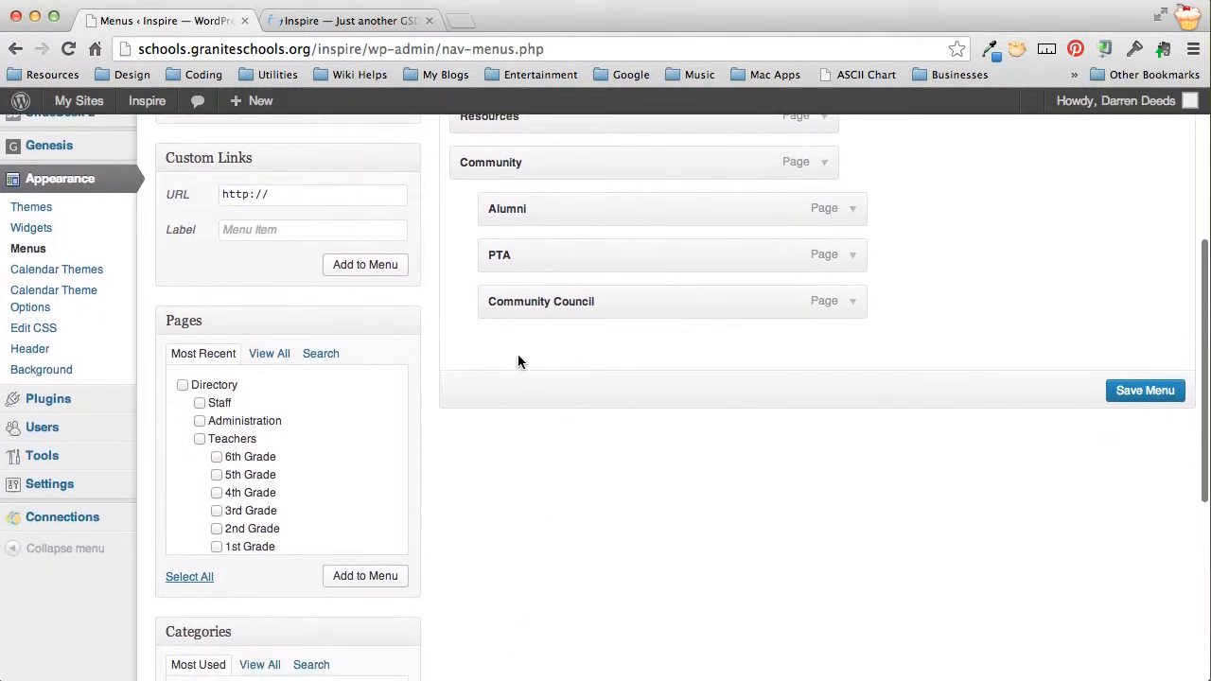
Check the navigation bars on the live site, and review the Secondary Navigation structure in the menu editor
left_click(325, 23)
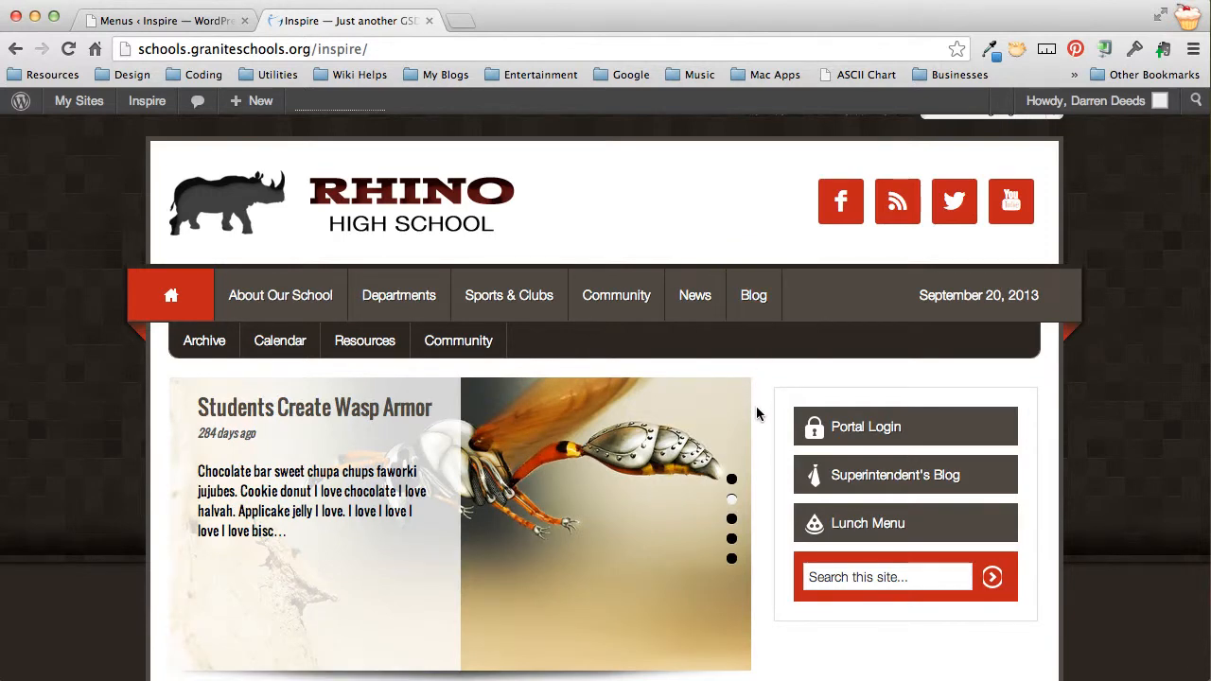
left_click(142, 19)
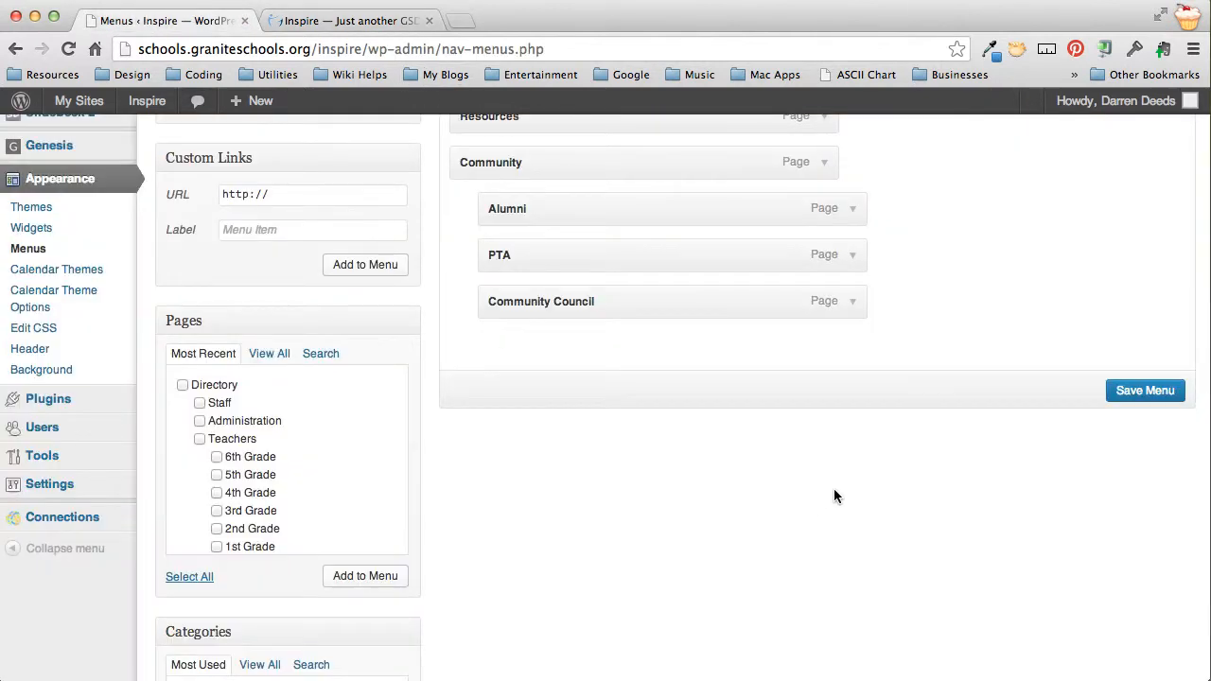
scroll(704, 426, "up", 5)
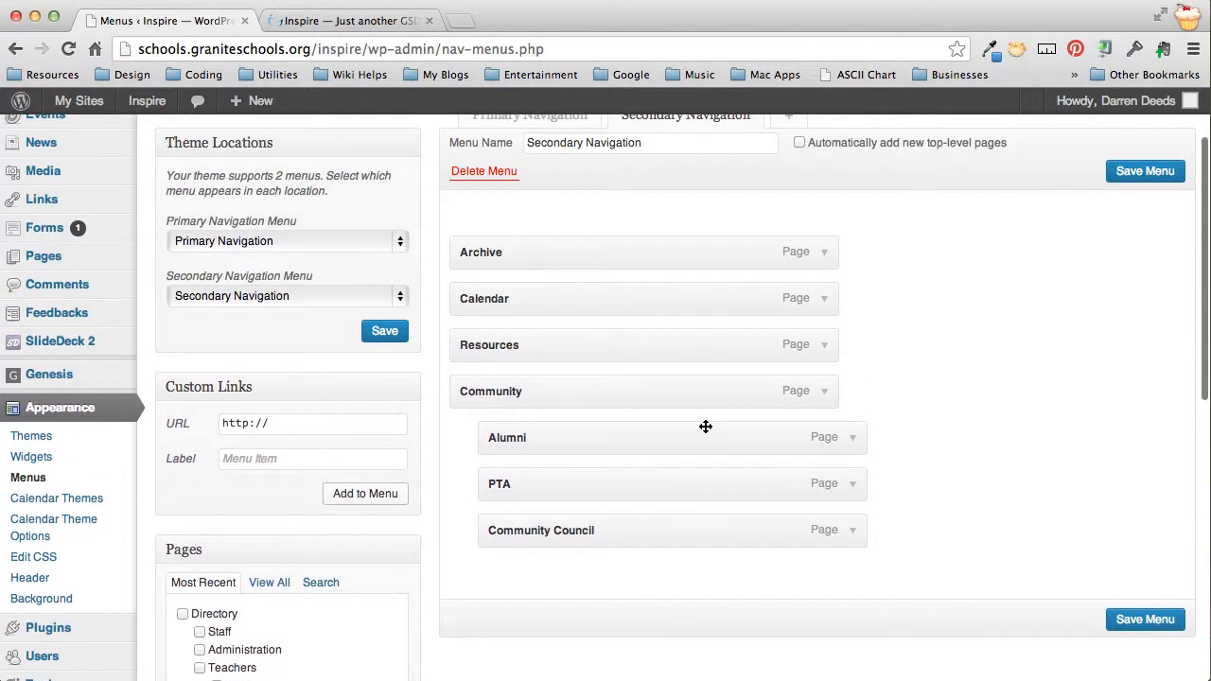
scroll(782, 423, "up", 3)
scroll(969, 405, "down", 2)
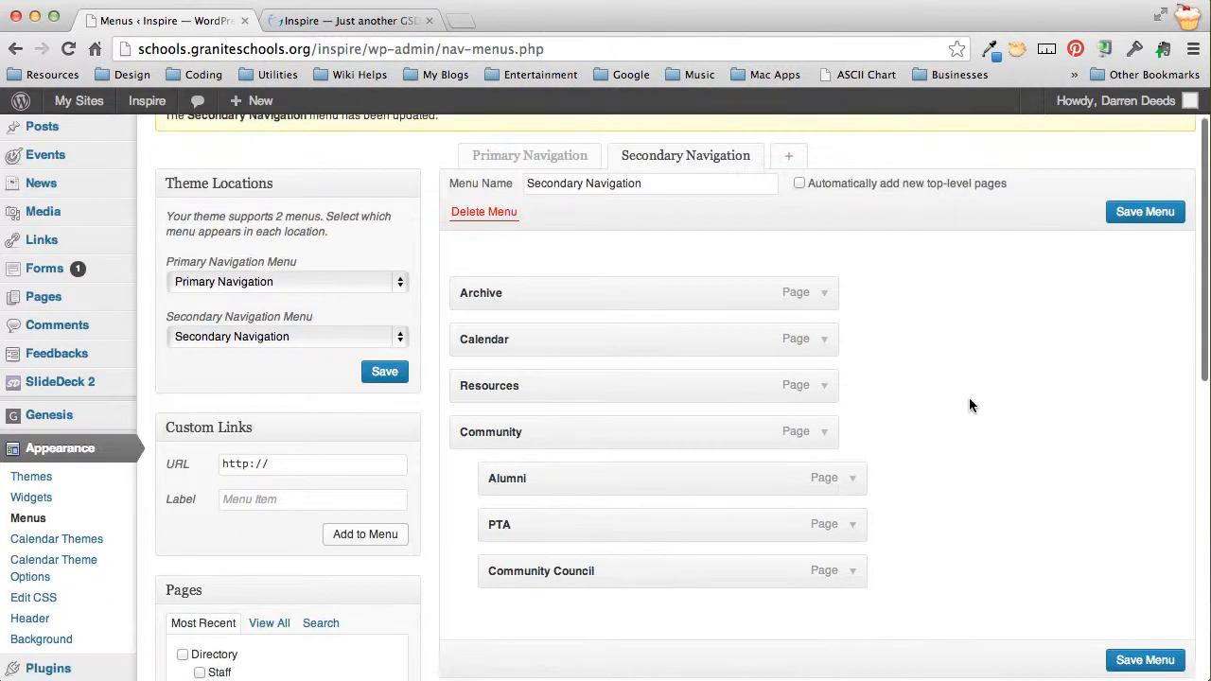
scroll(968, 404, "down", 8)
scroll(969, 405, "up", 9)
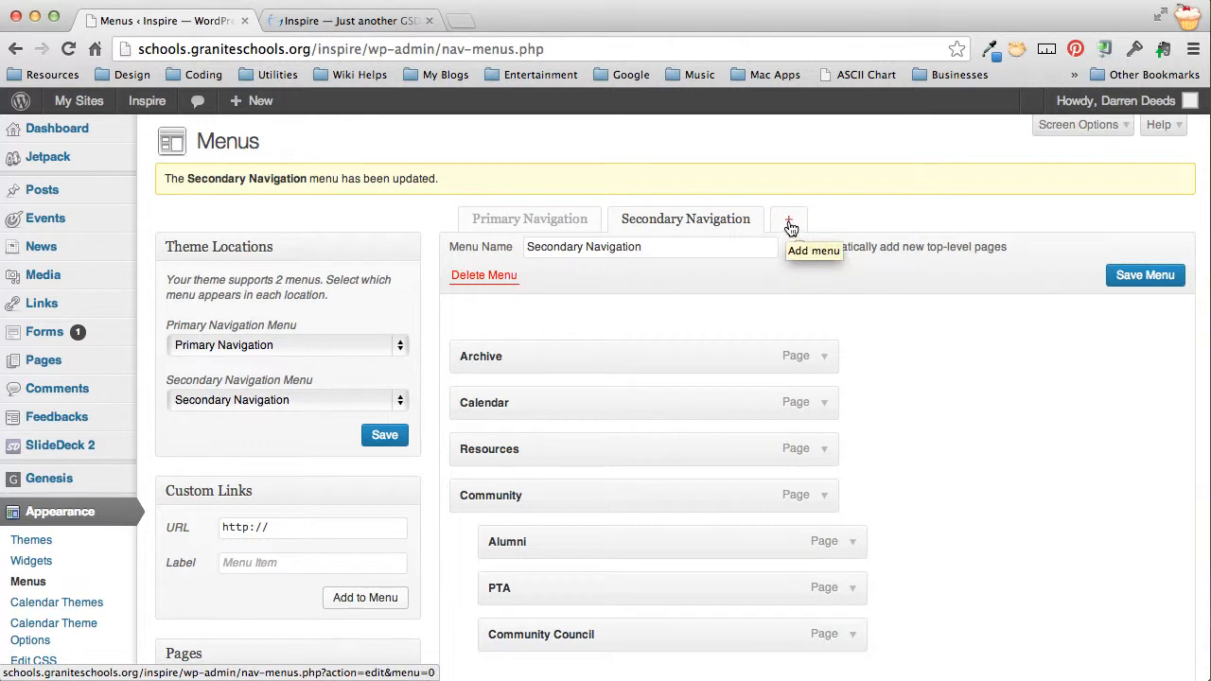
Create a new menu named Helpful Links, leaving the Secondary Navigation menu without saving its pending changes
left_click(789, 225)
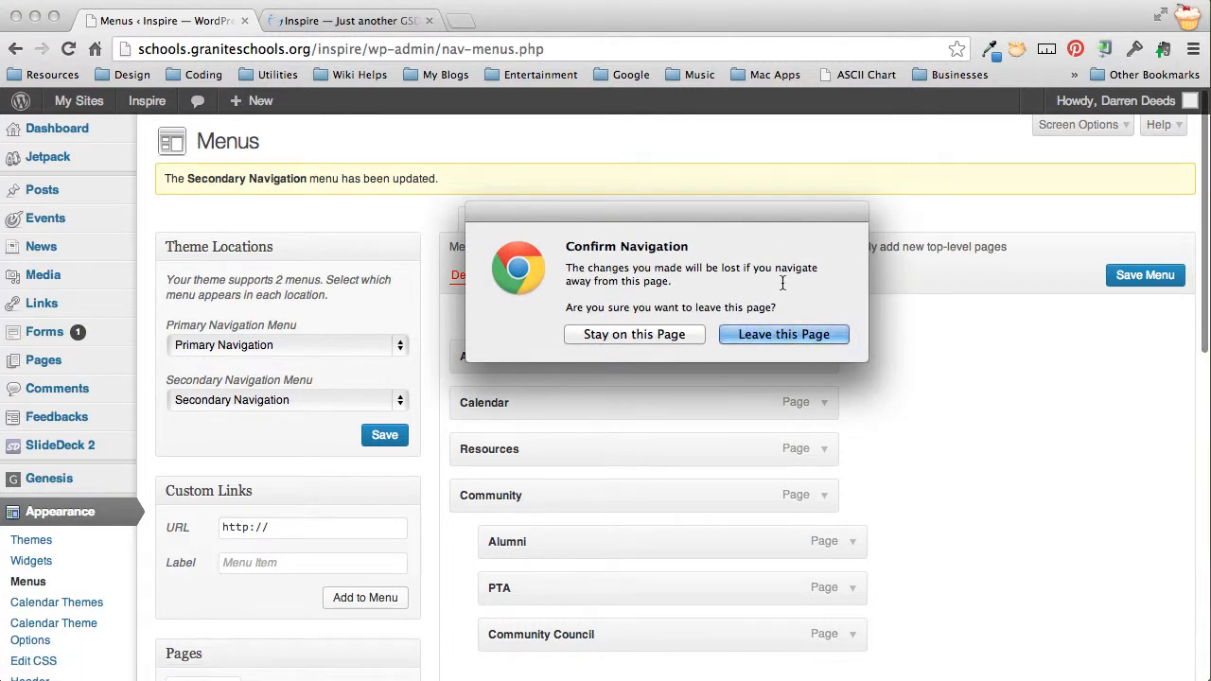
left_click(761, 332)
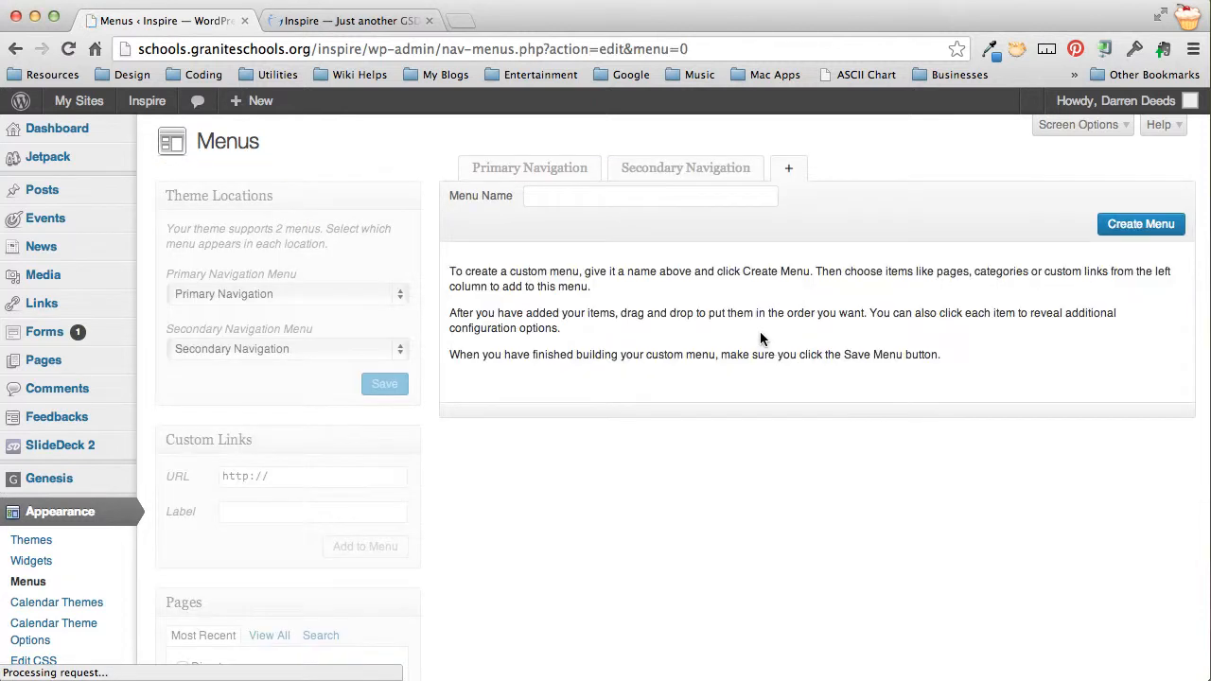
left_click(582, 195)
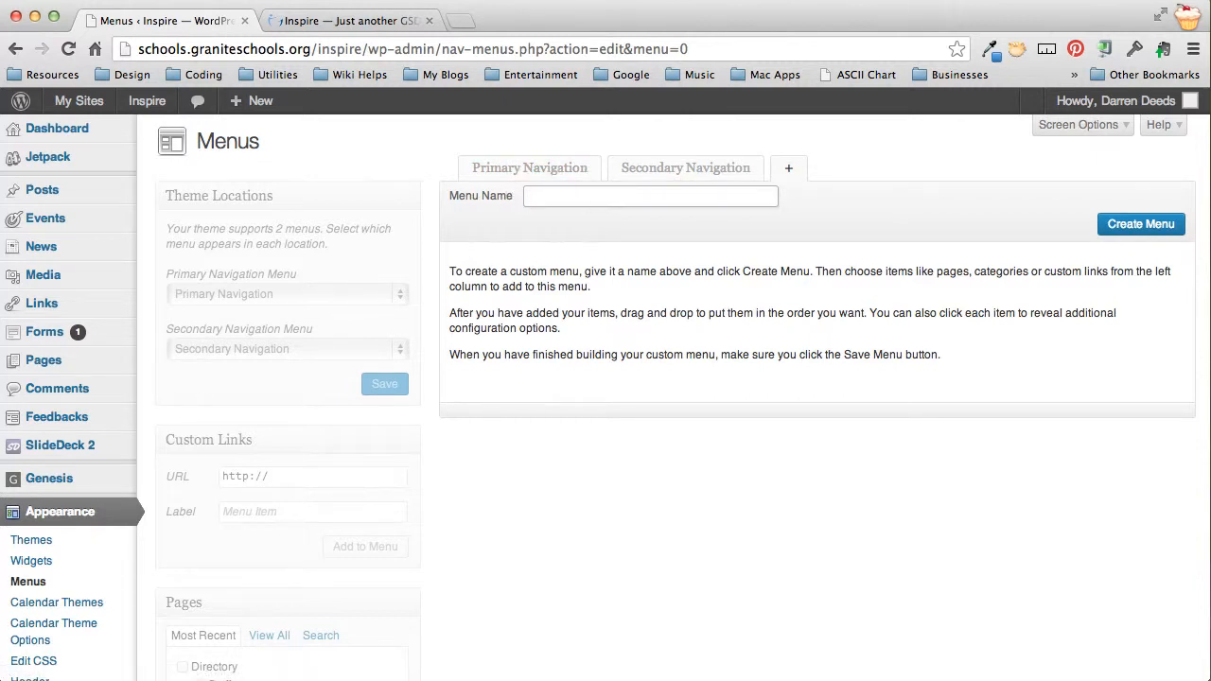
type("Helpful Links")
left_click(1152, 225)
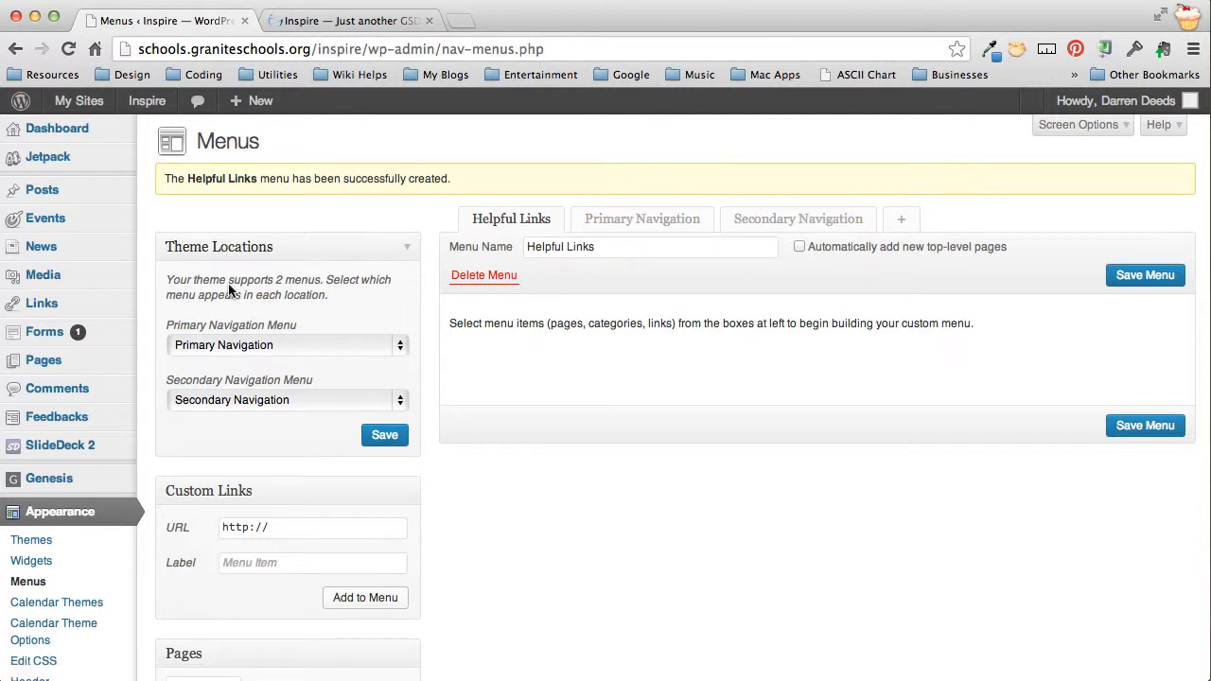
Examine which menus can be assigned to the Primary Navigation location, and check that bar on the live site
left_click(400, 346)
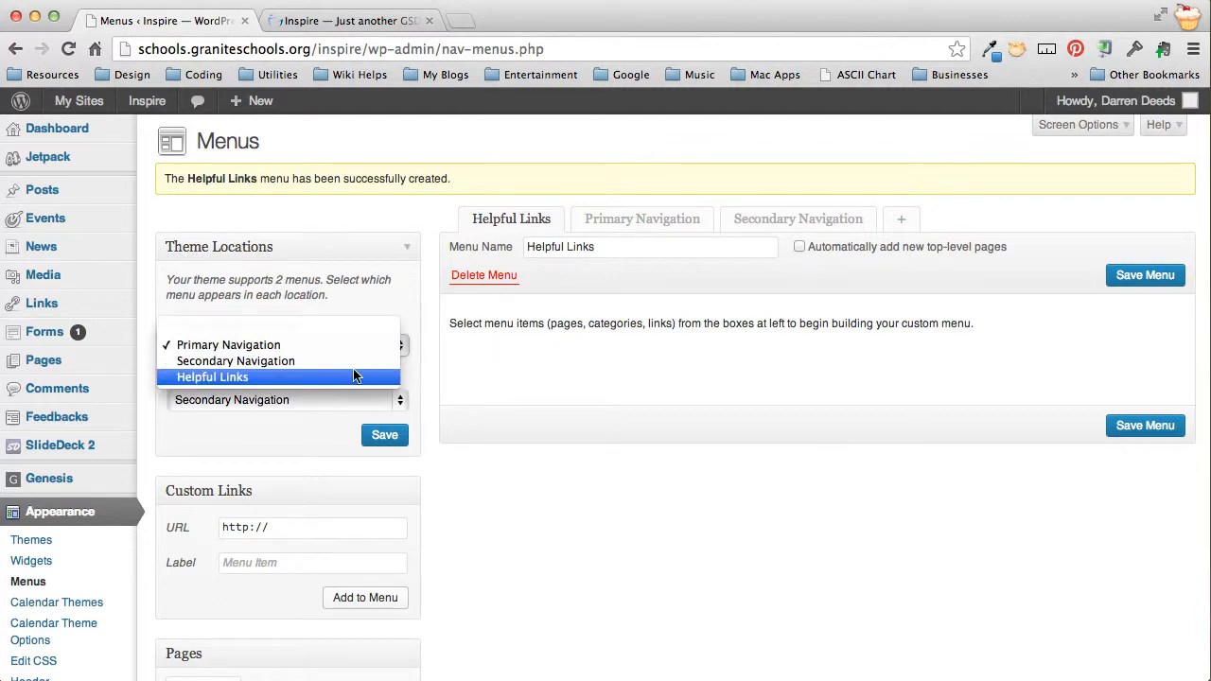
left_click(488, 451)
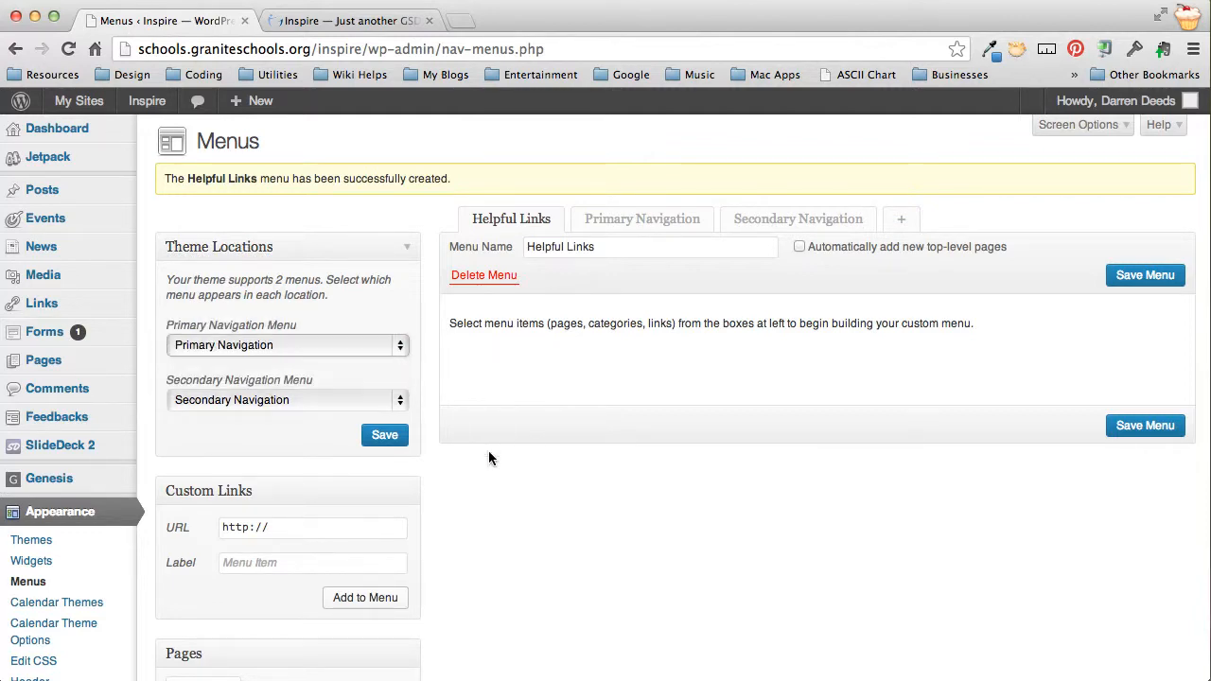
left_click(338, 20)
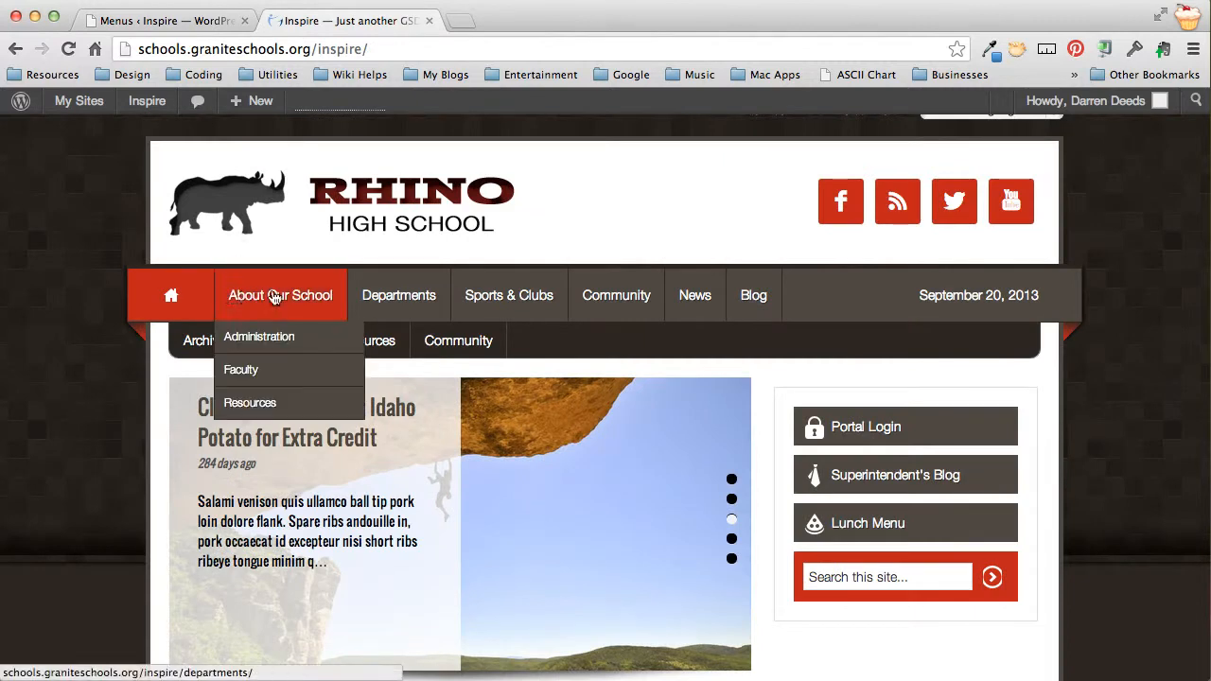
left_click(156, 20)
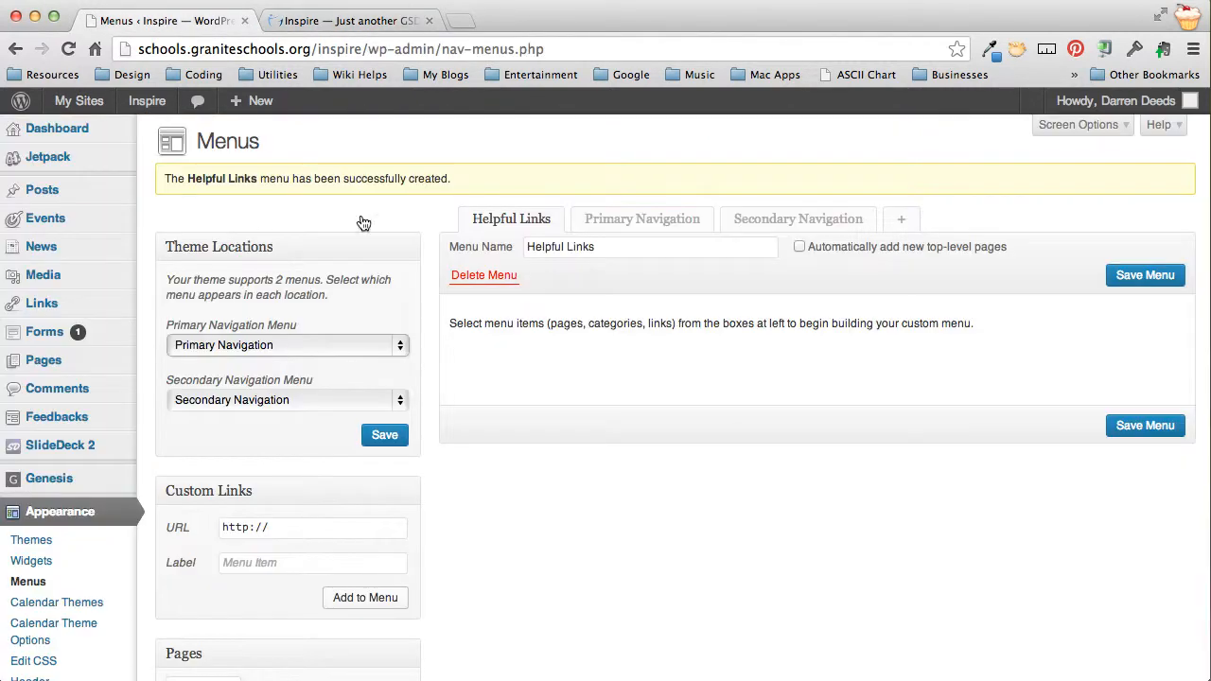
left_click(597, 253)
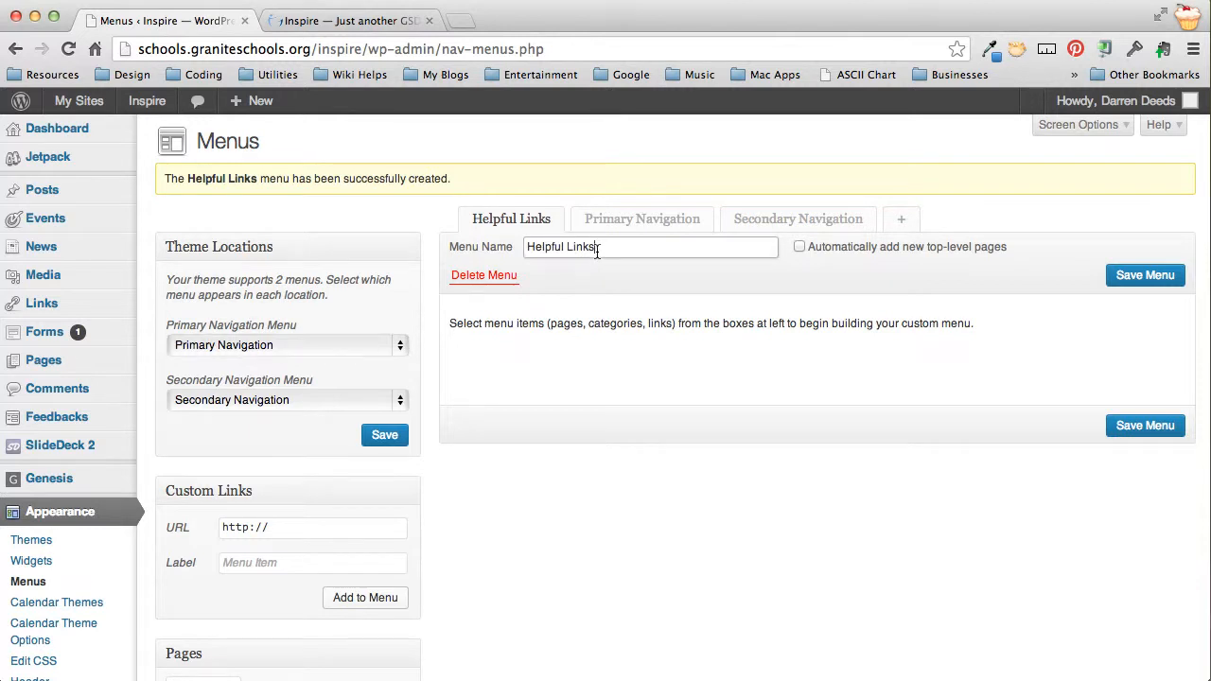
scroll(641, 530, "down", 2)
left_click(293, 441)
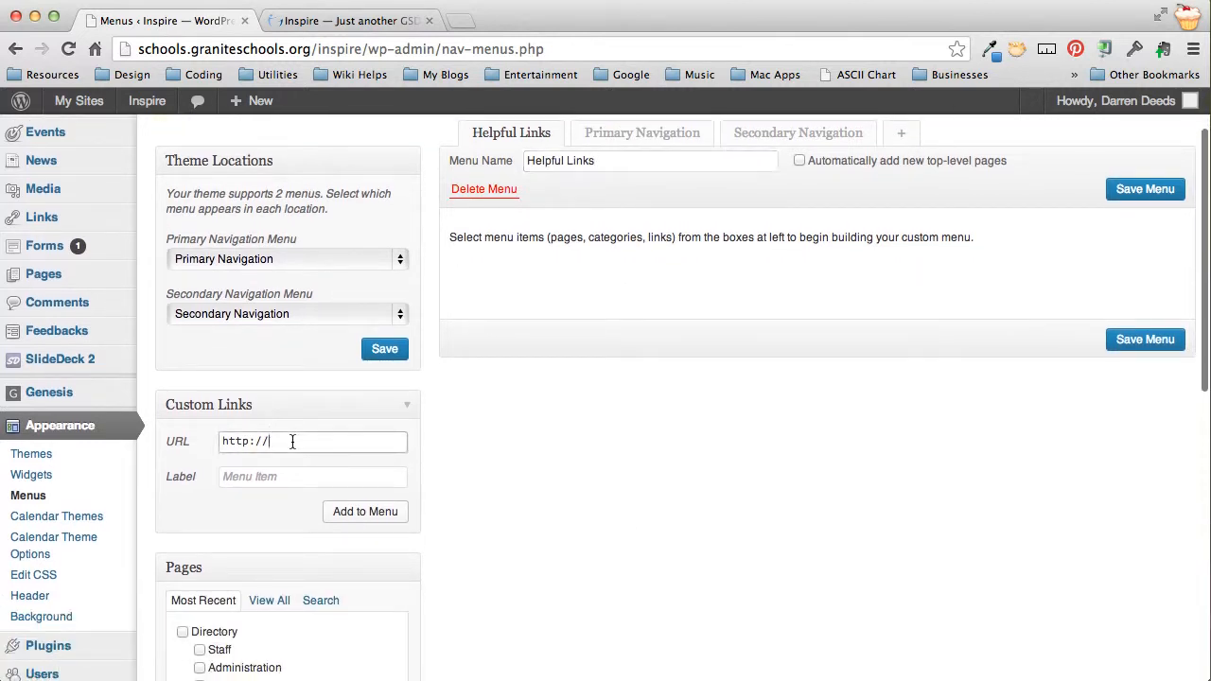
type("#")
left_click(287, 477)
type("Math Website")
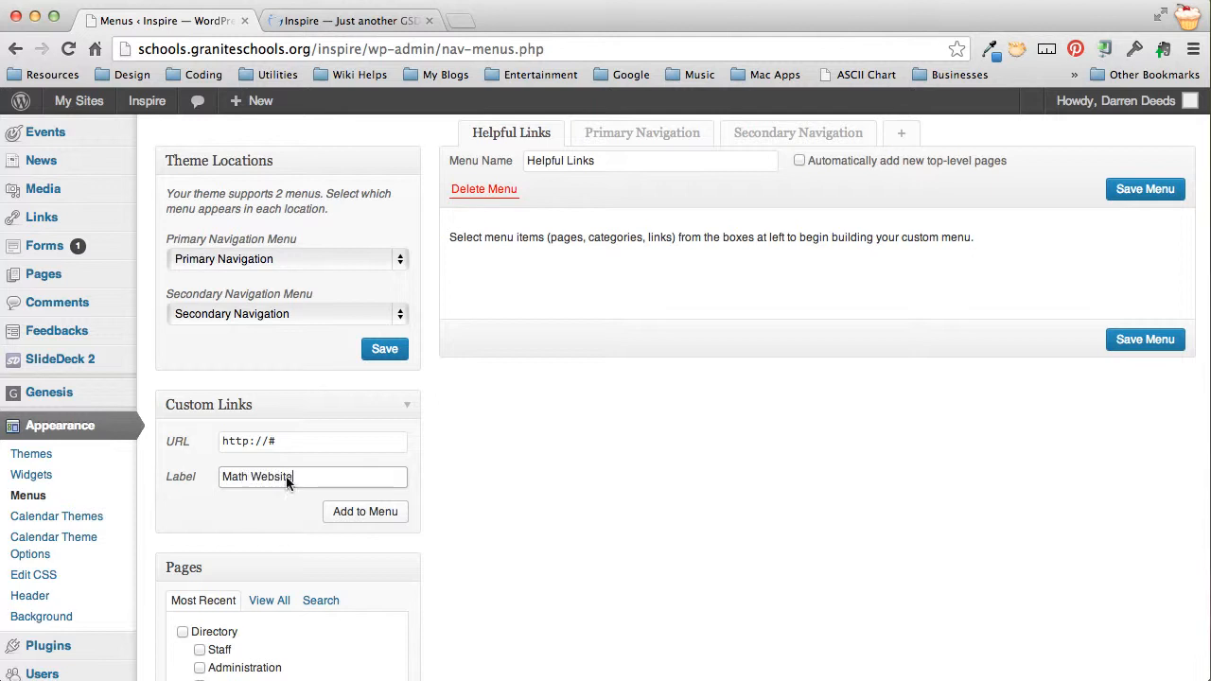
left_click(386, 512)
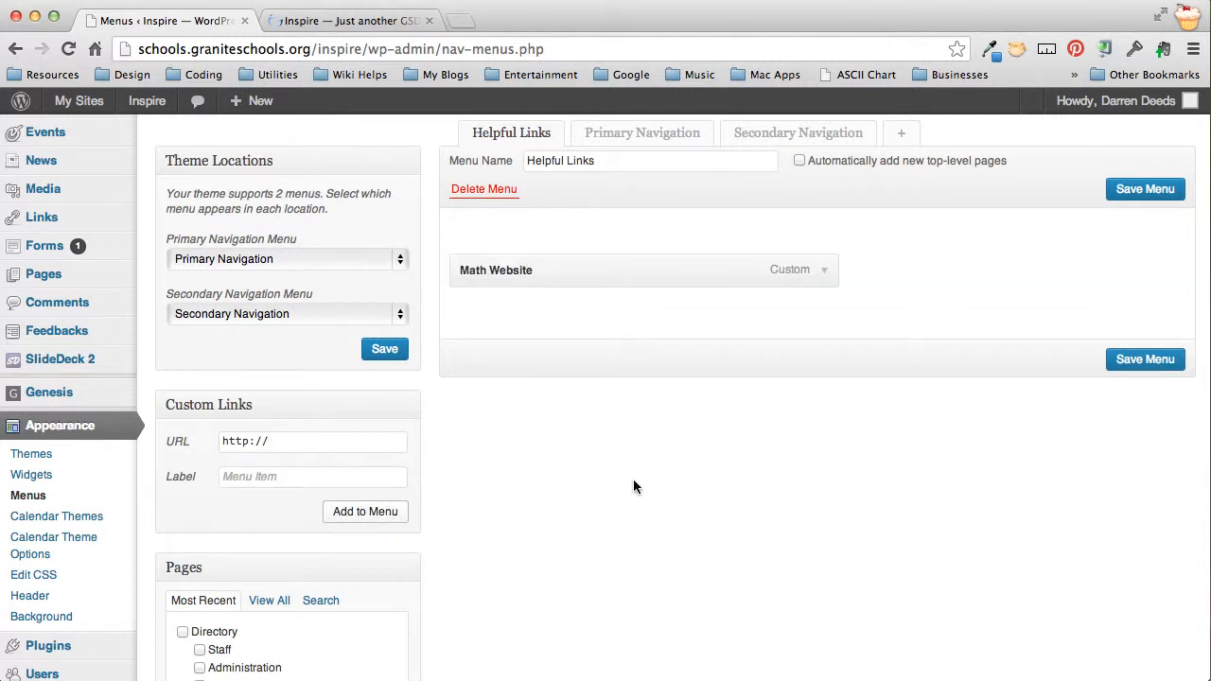
left_click(322, 442)
left_click(265, 477)
type("E")
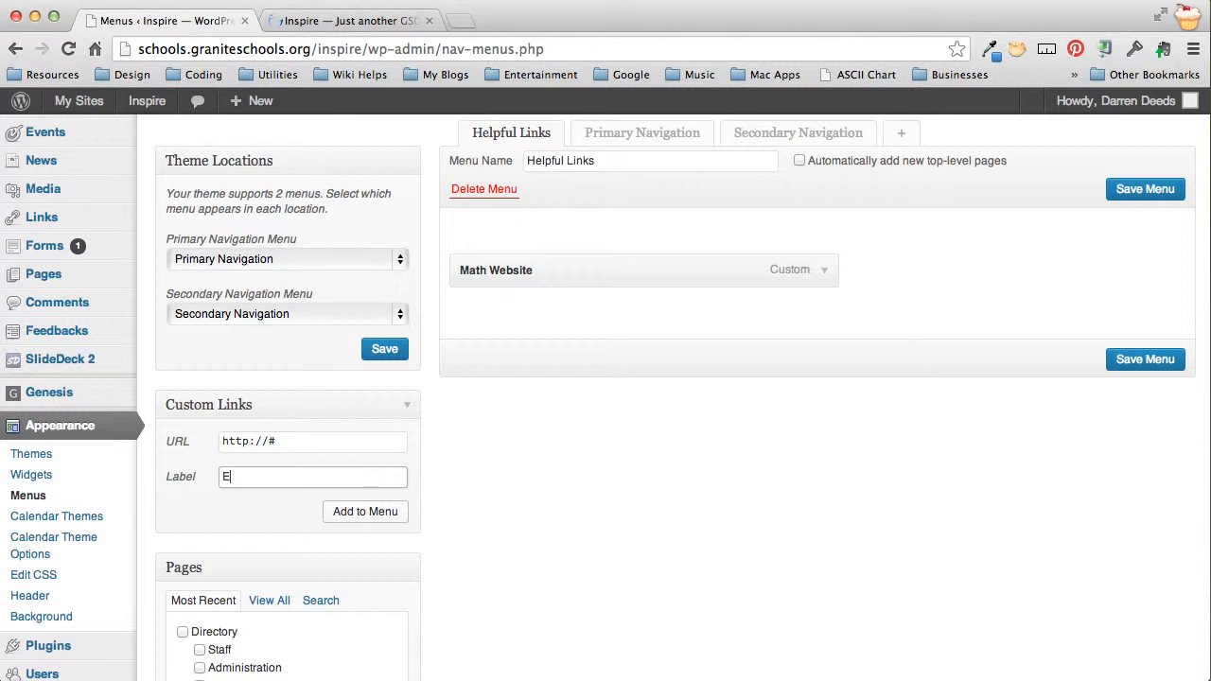
type("nglish Website")
left_click(386, 517)
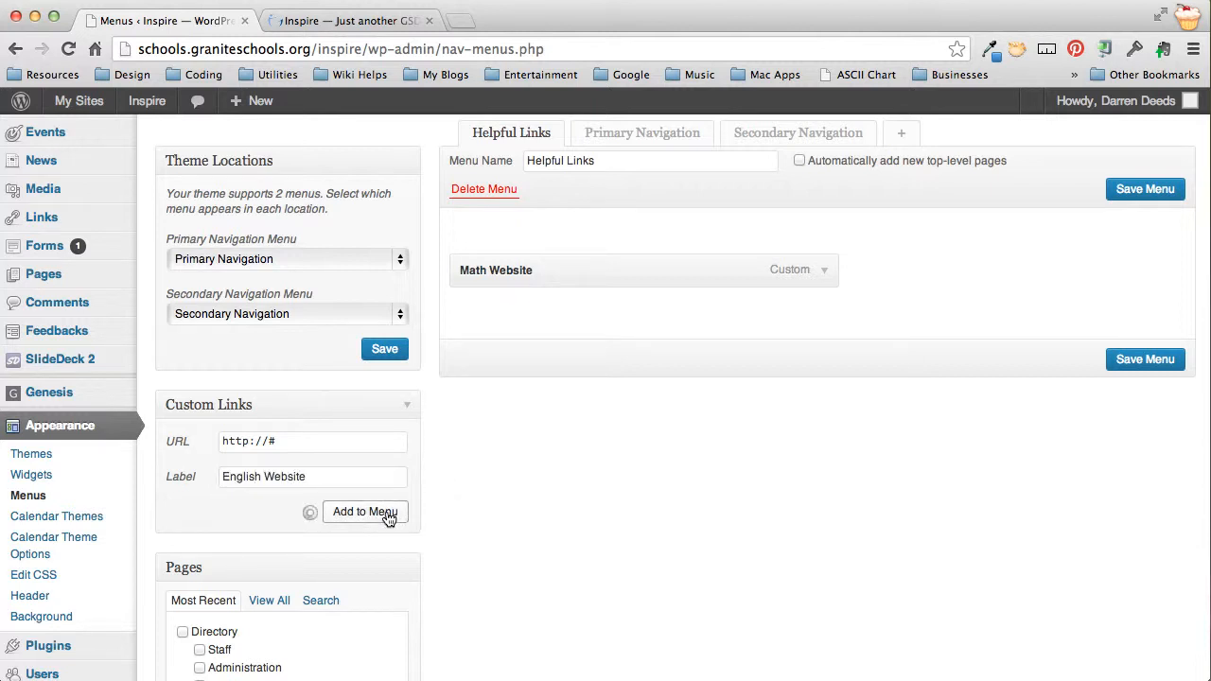
left_click_drag(309, 441, 139, 443)
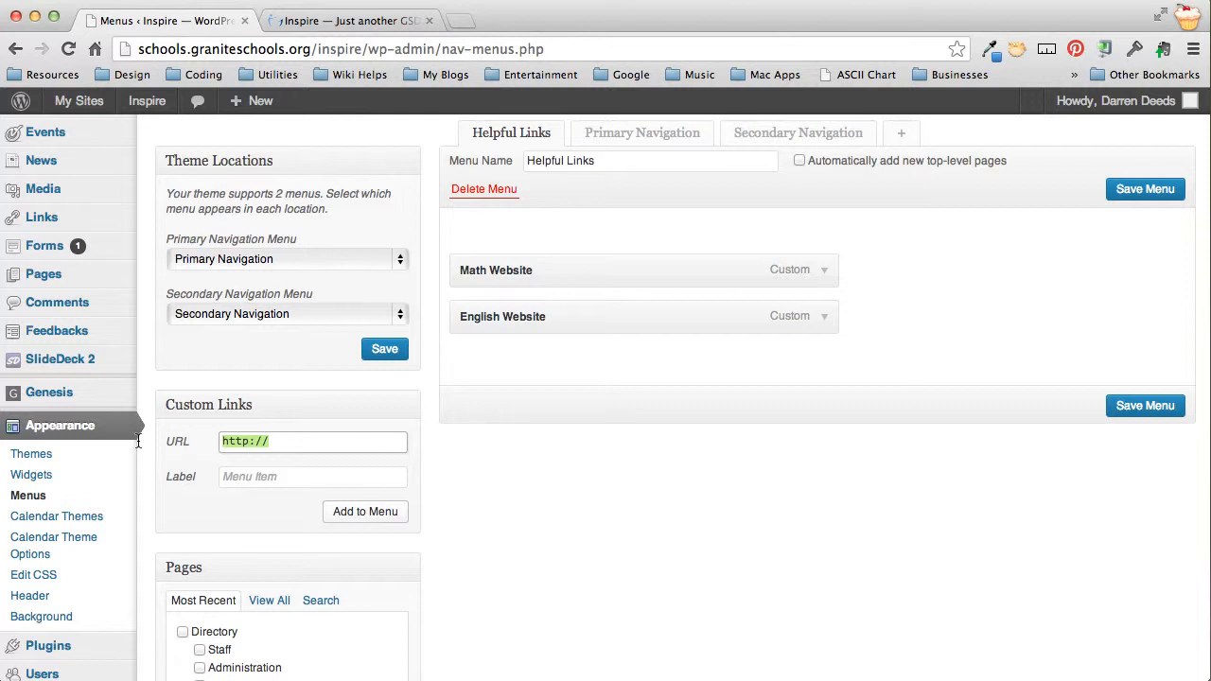
type("htt")
key("Tab")
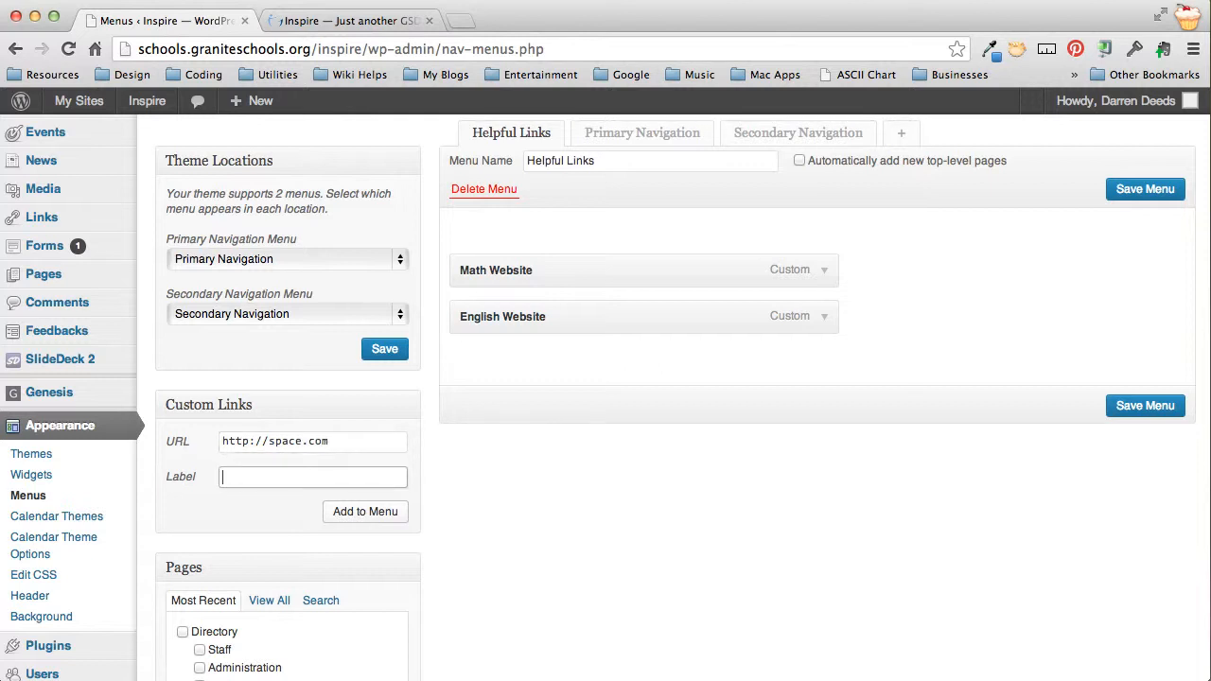
type("Learn ab")
key("BackSpace")
key("BackSpace")
type("Aboutabout")
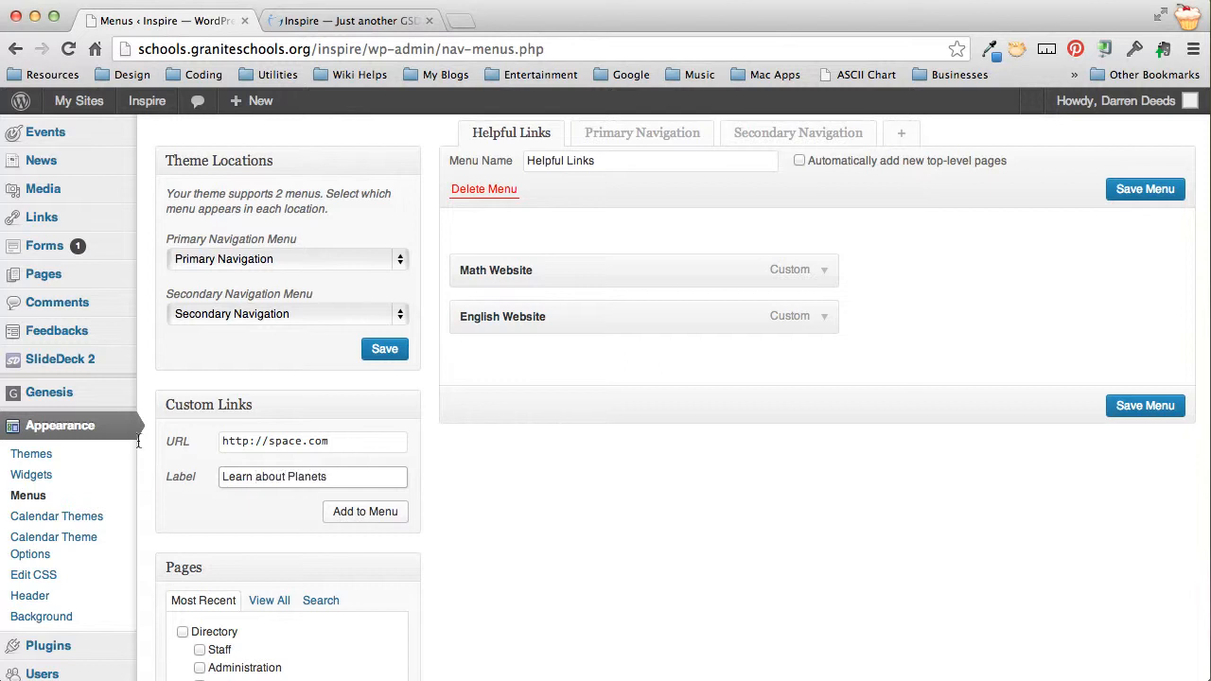
left_click(361, 512)
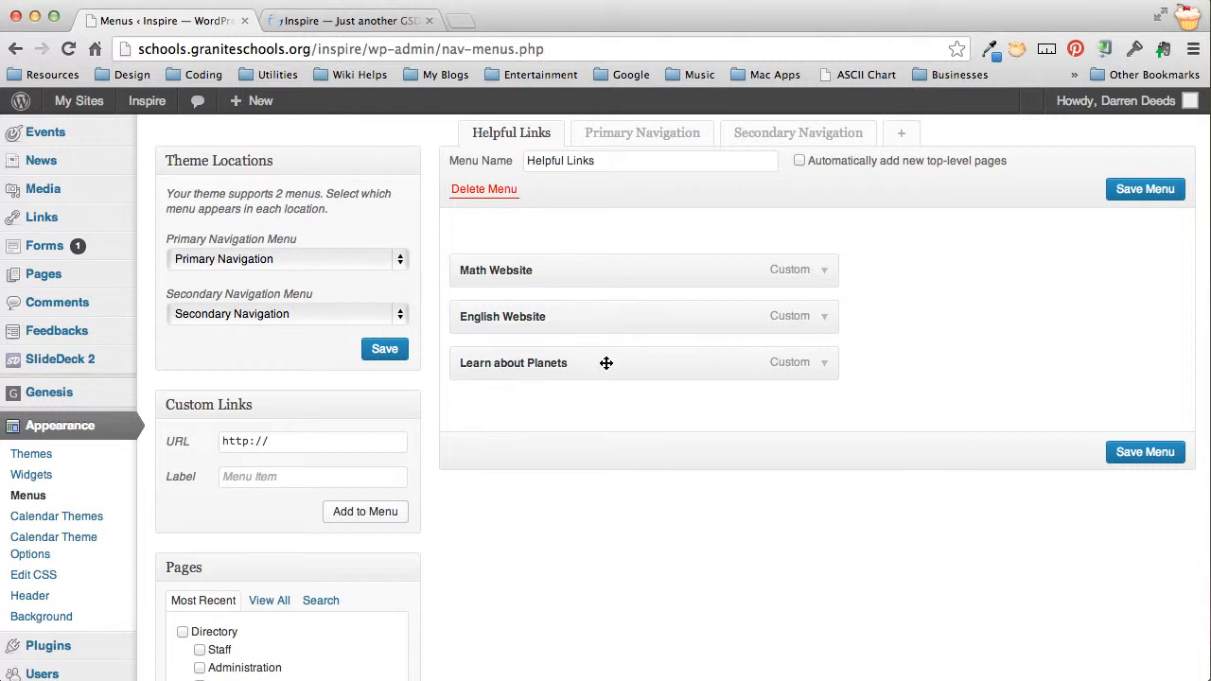
scroll(294, 409, "down", 1)
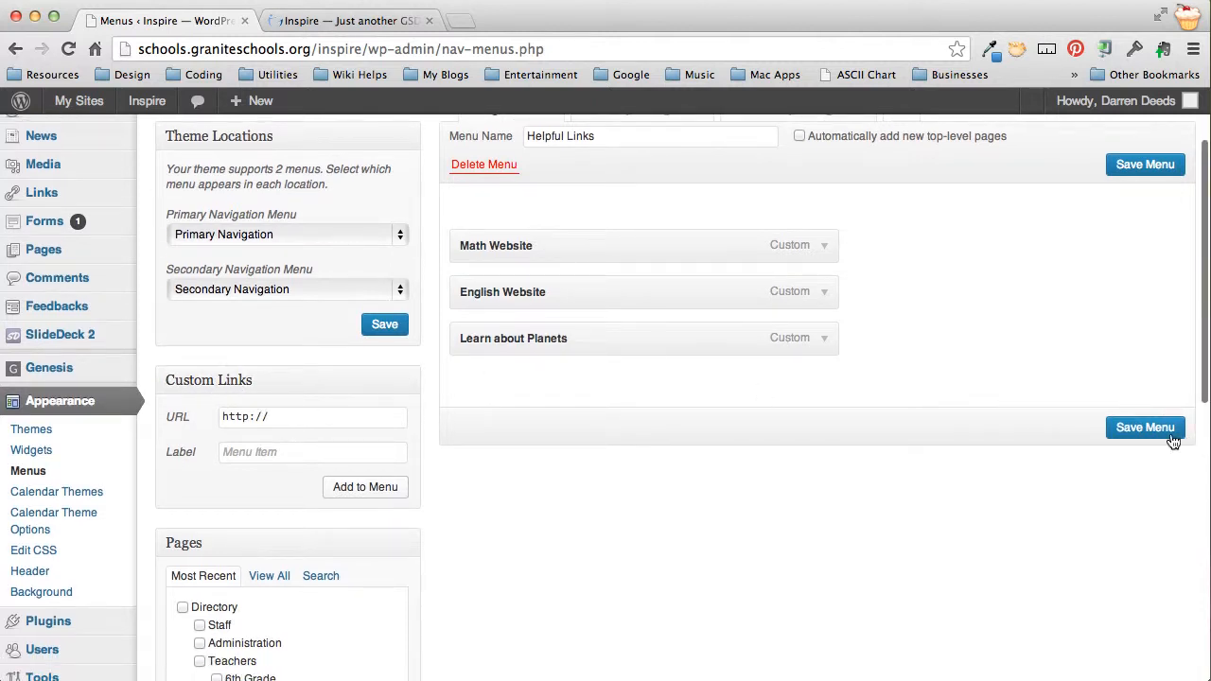
left_click(1142, 433)
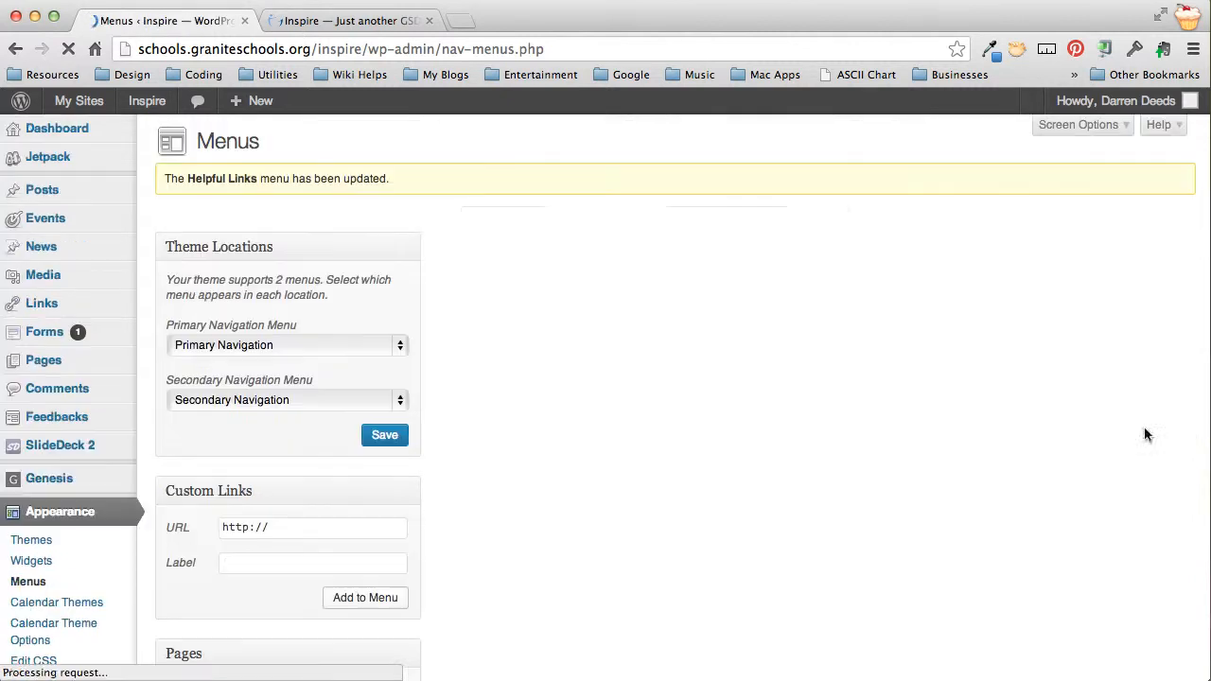
Review the Primary Navigation menu's structure along with the pages and categories that can be added to it
left_click(655, 227)
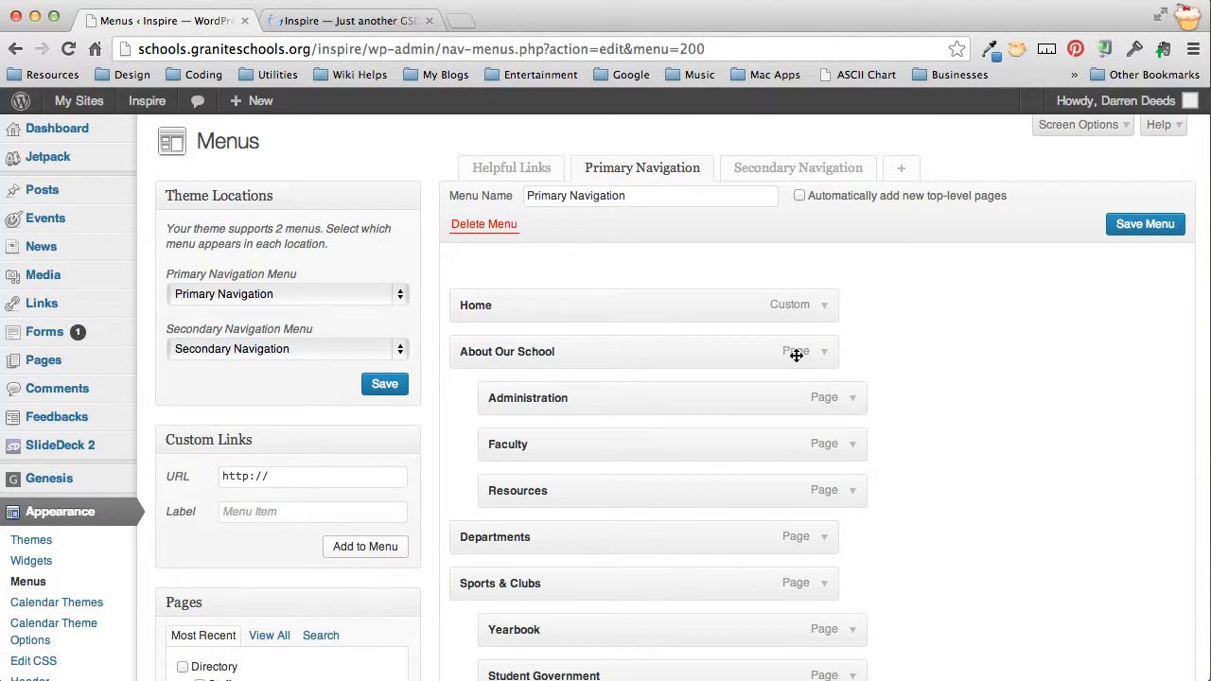
scroll(1063, 432, "down", 2)
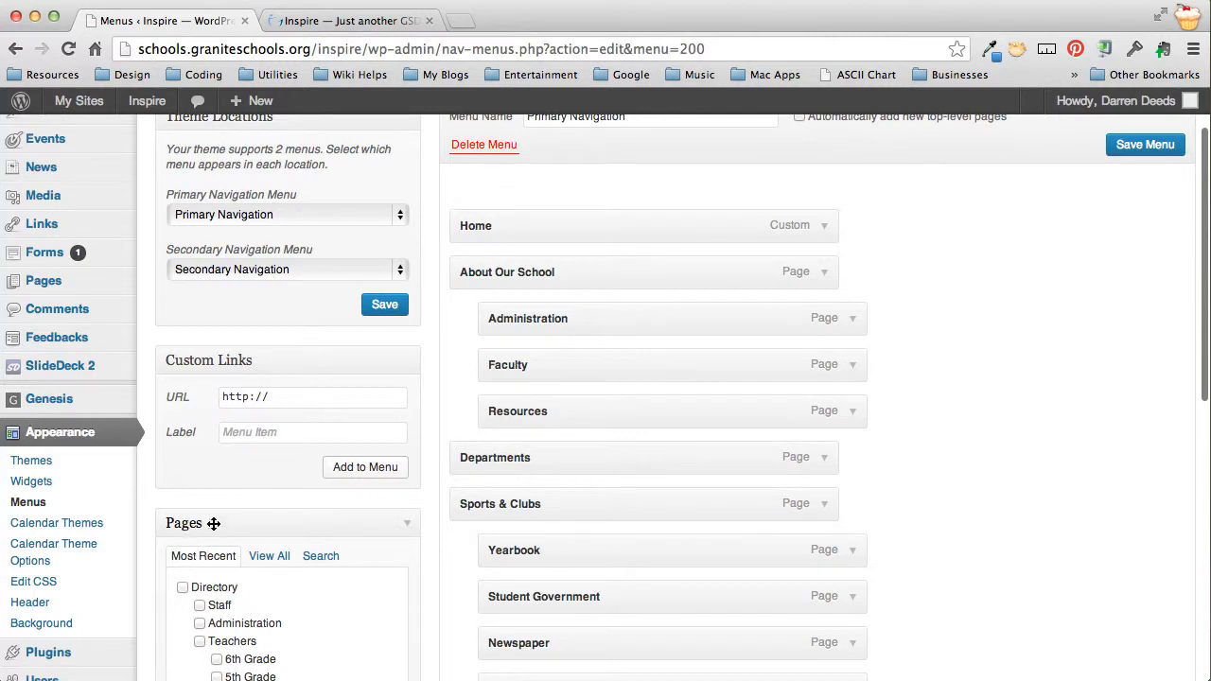
scroll(1124, 489, "down", 10)
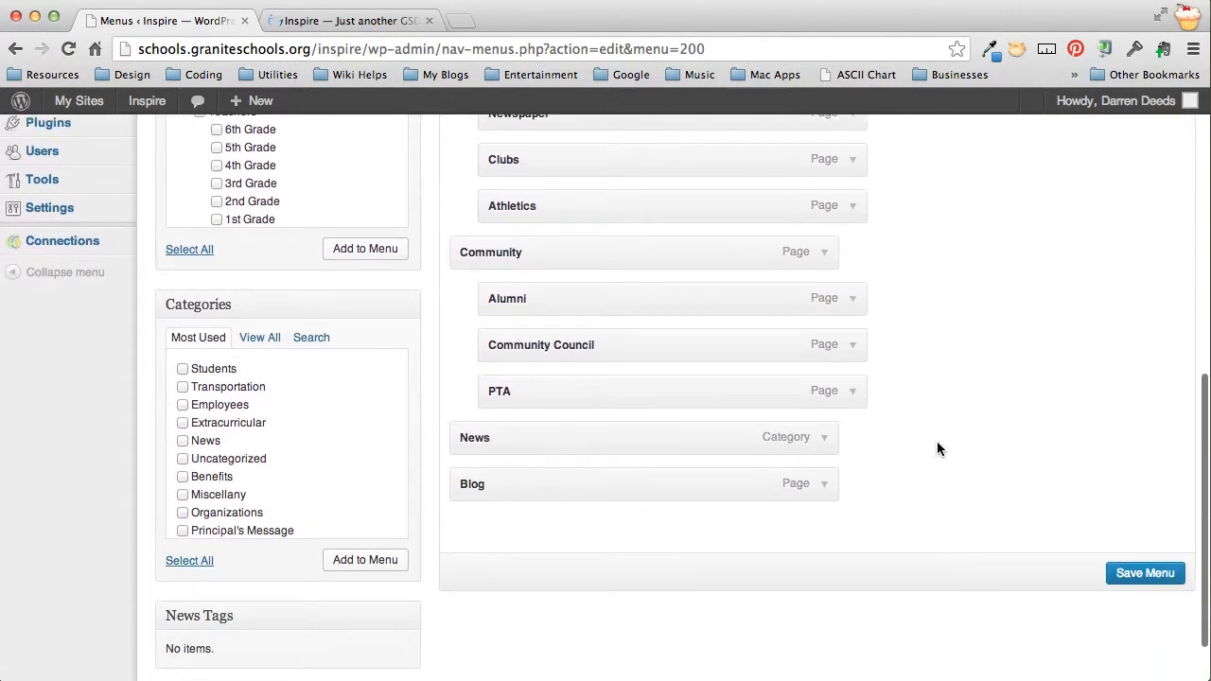
scroll(559, 508, "down", 2)
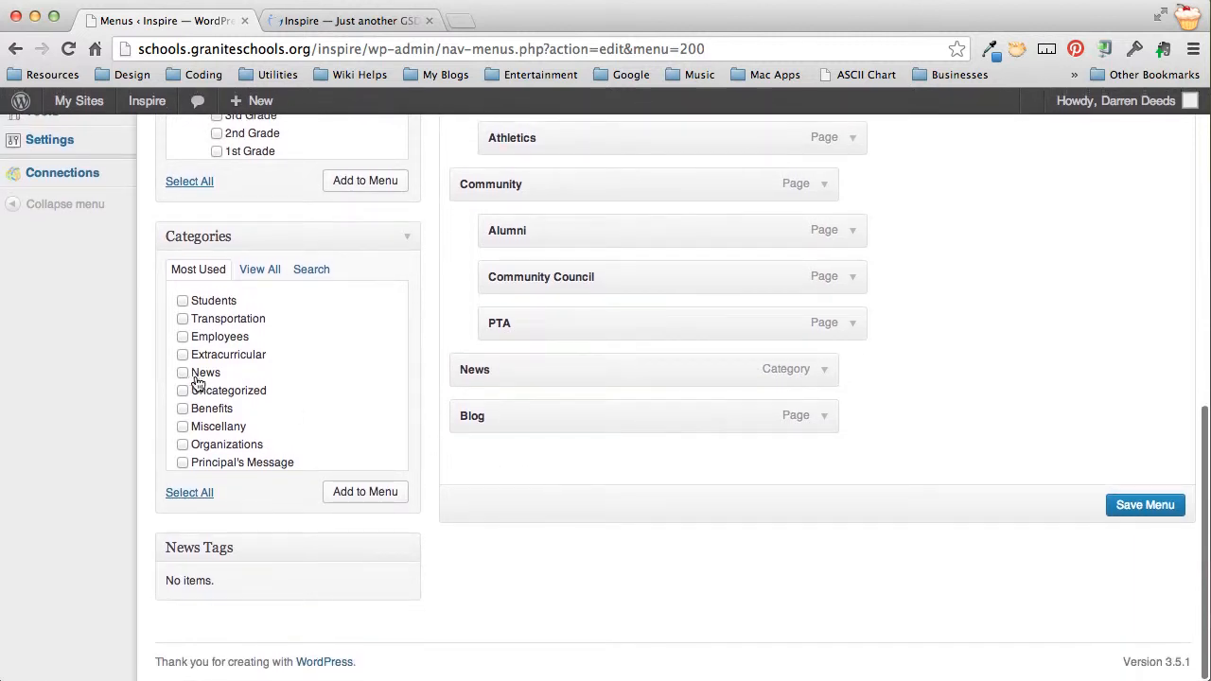
scroll(1083, 440, "up", 15)
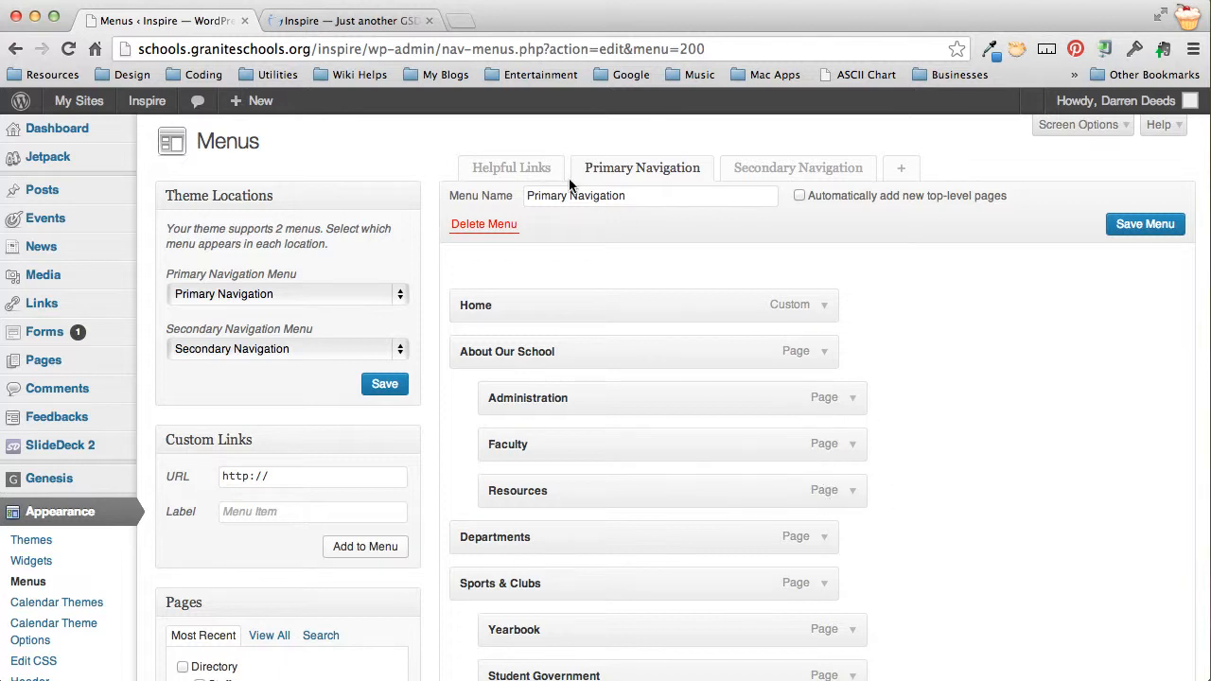
Assign the Helpful Links menu to the Primary Navigation location, save it, and check the refreshed live site
left_click(512, 169)
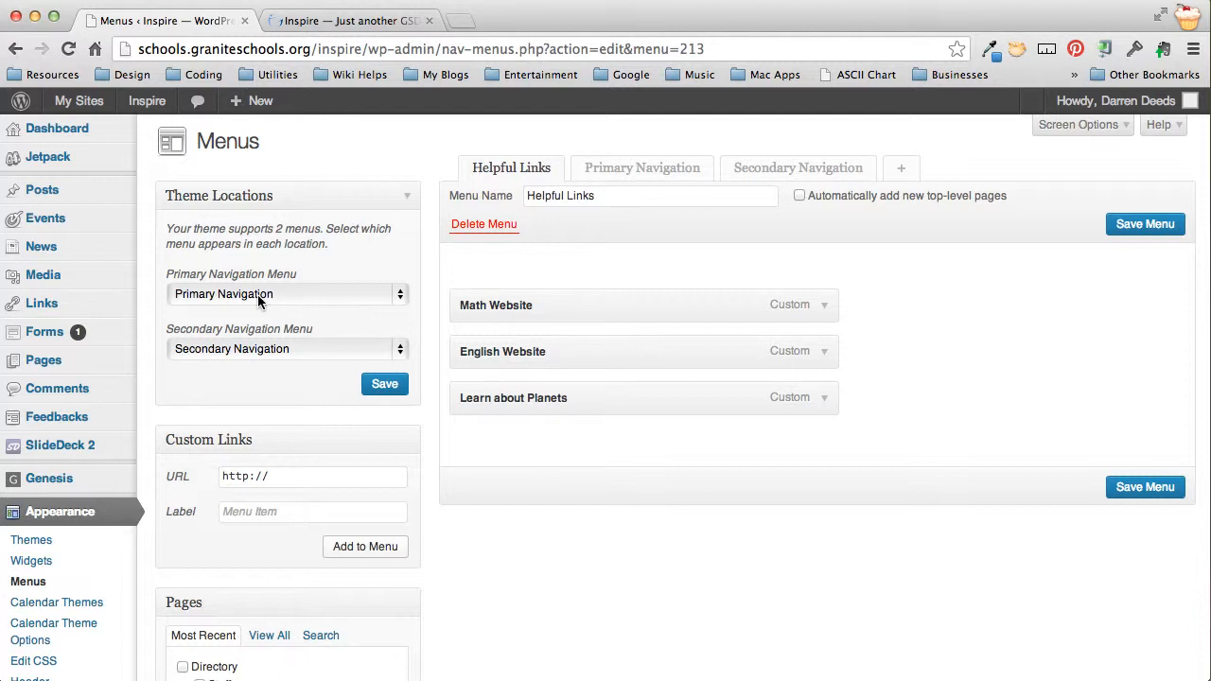
left_click(396, 298)
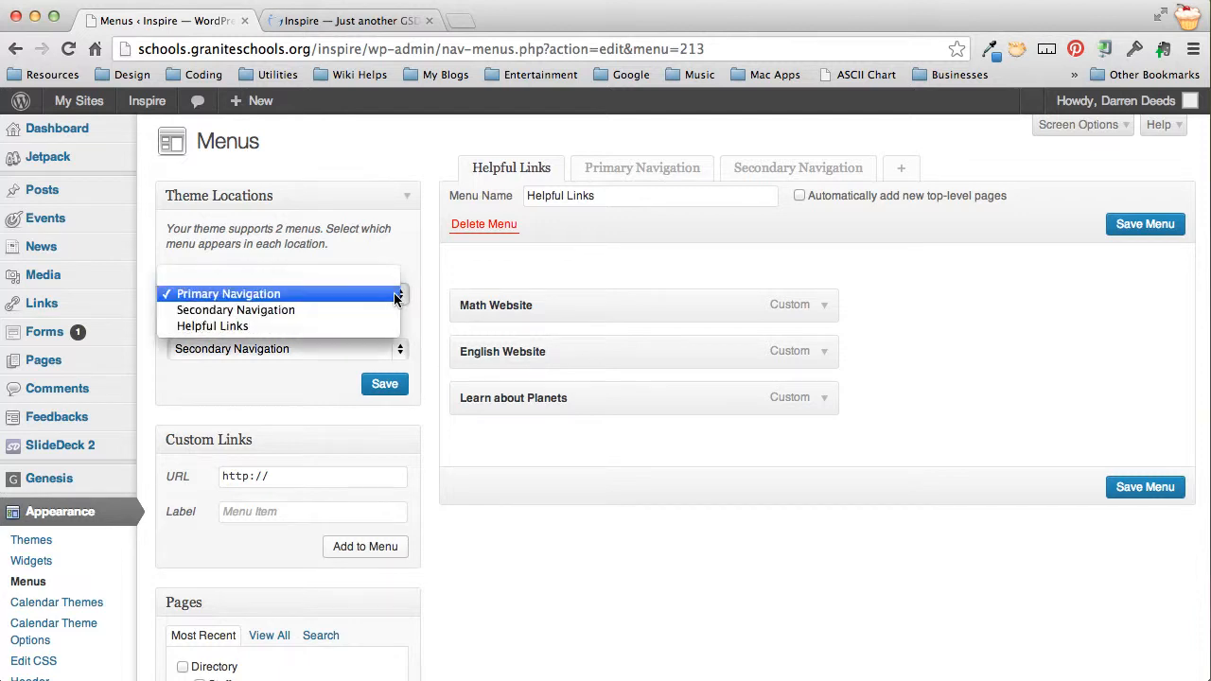
left_click(349, 326)
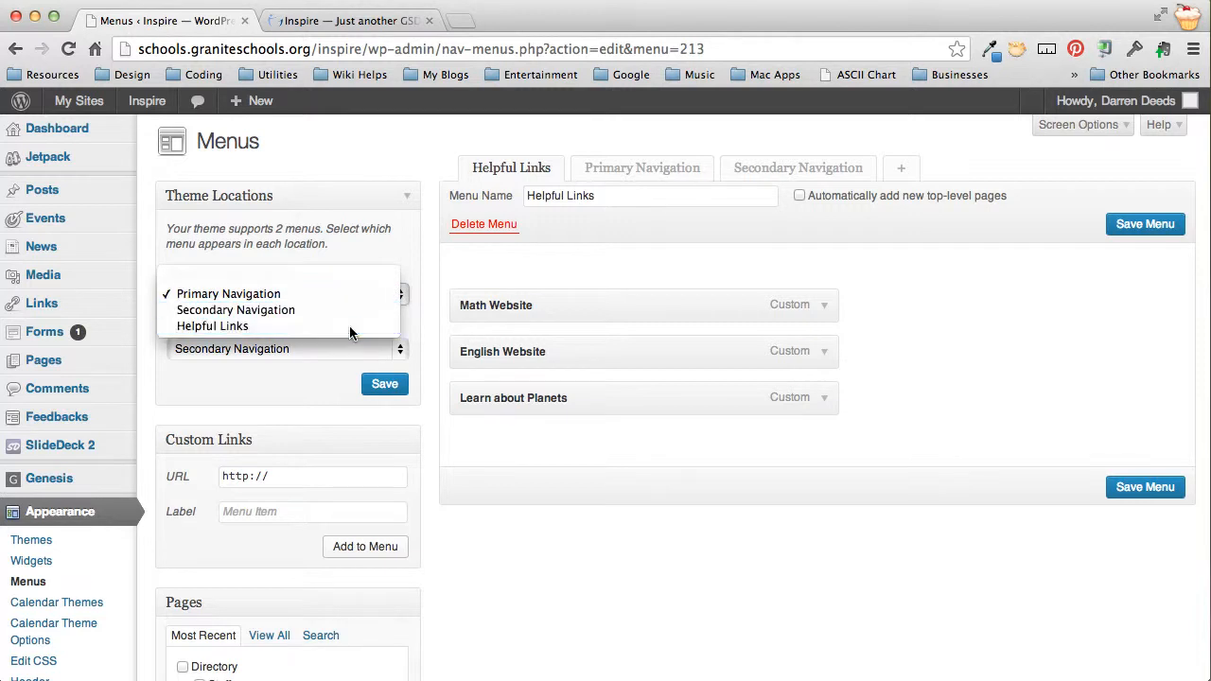
left_click(403, 395)
left_click(353, 20)
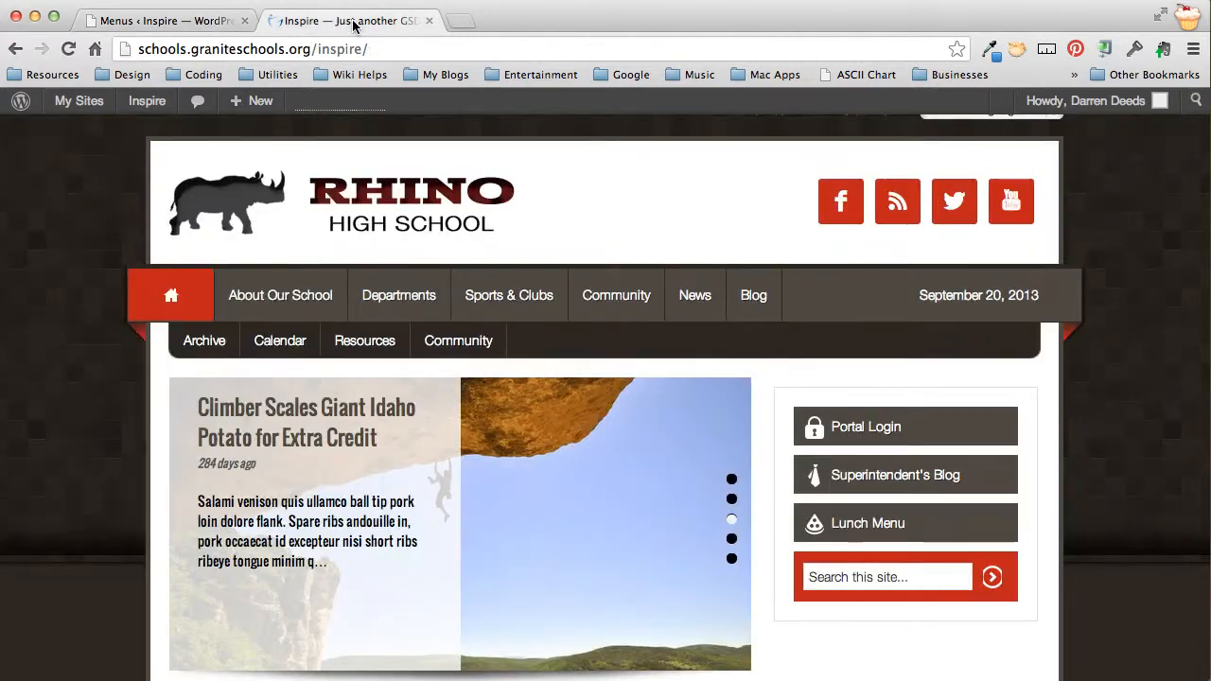
key("super+r")
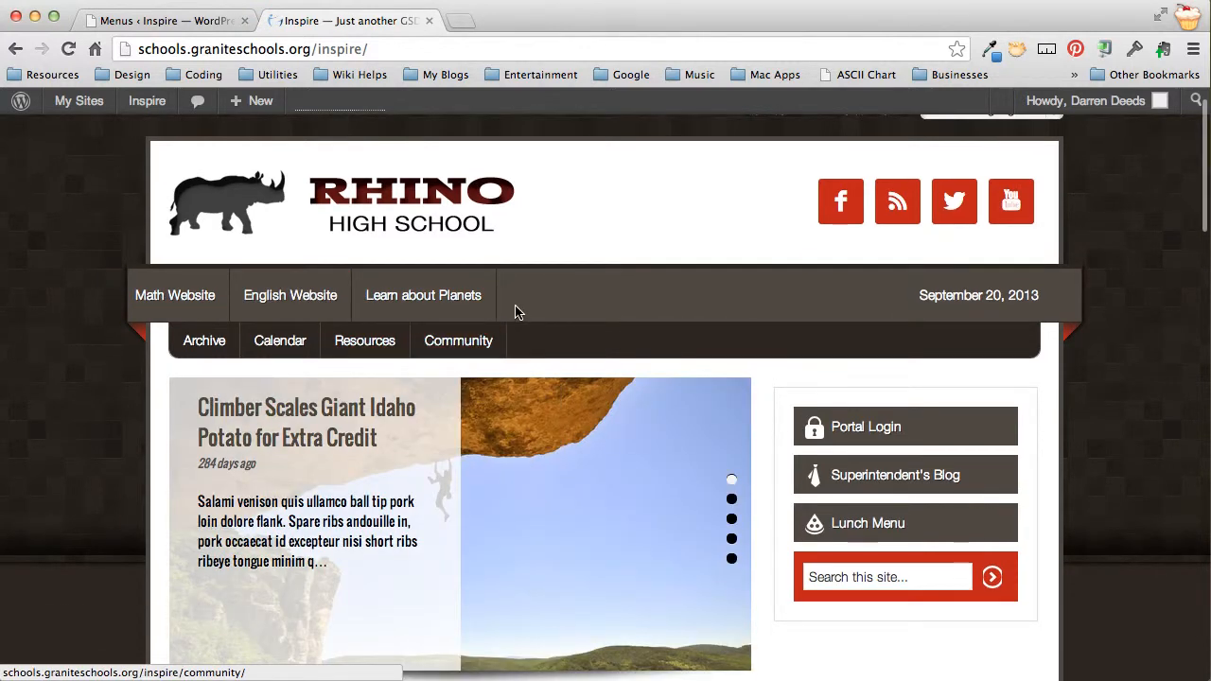
Restore Primary Navigation as the menu for the Primary Navigation location and save the theme locations
left_click(144, 21)
left_click(298, 293)
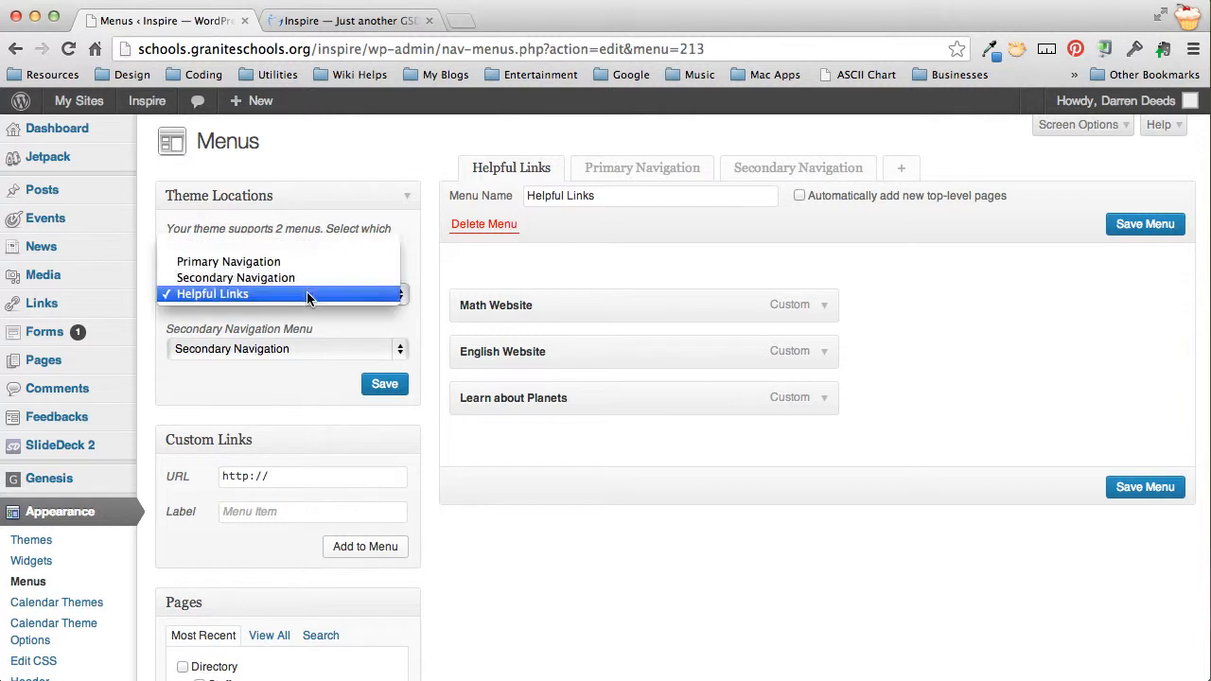
left_click(291, 264)
left_click(383, 389)
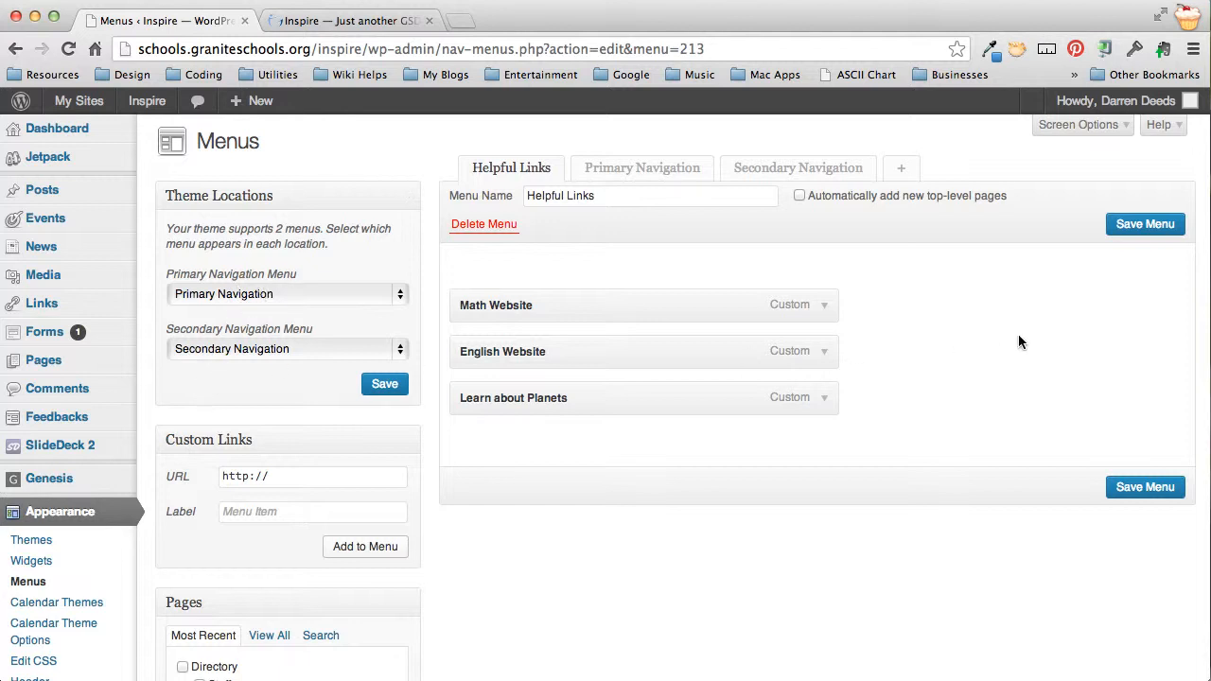
Open the site's widget settings and add a Custom Menu widget at the start of the Primary Sidebar
scroll(990, 336, "down", 3)
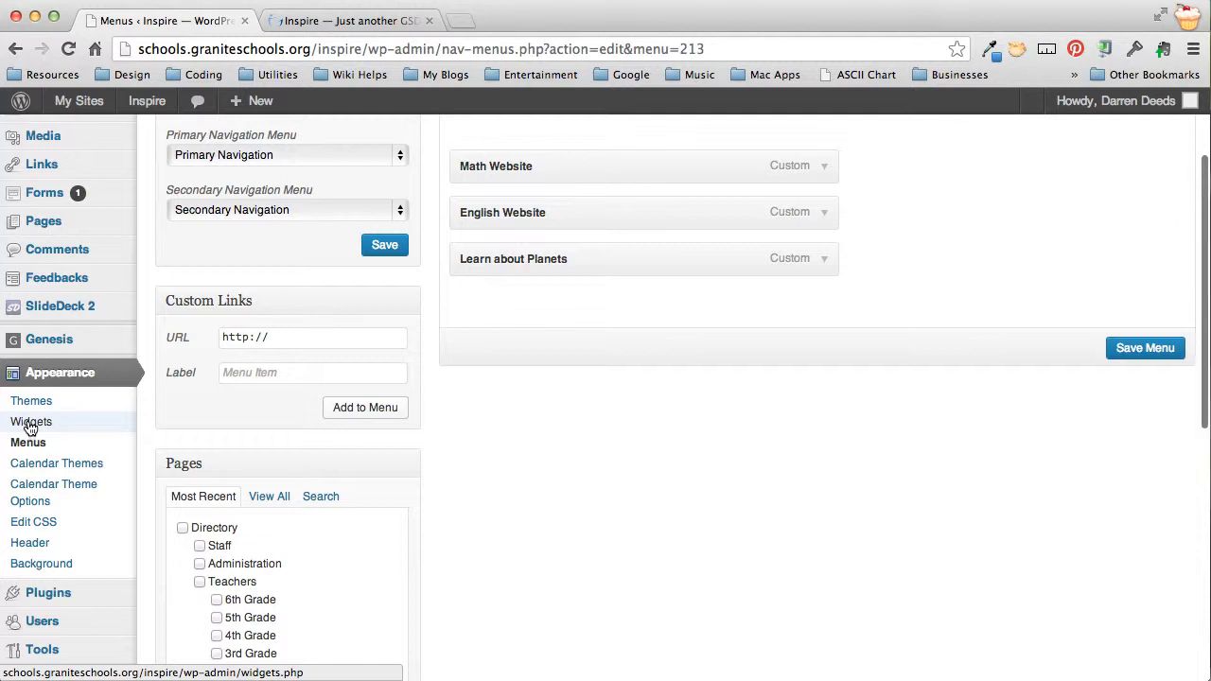
left_click(29, 424)
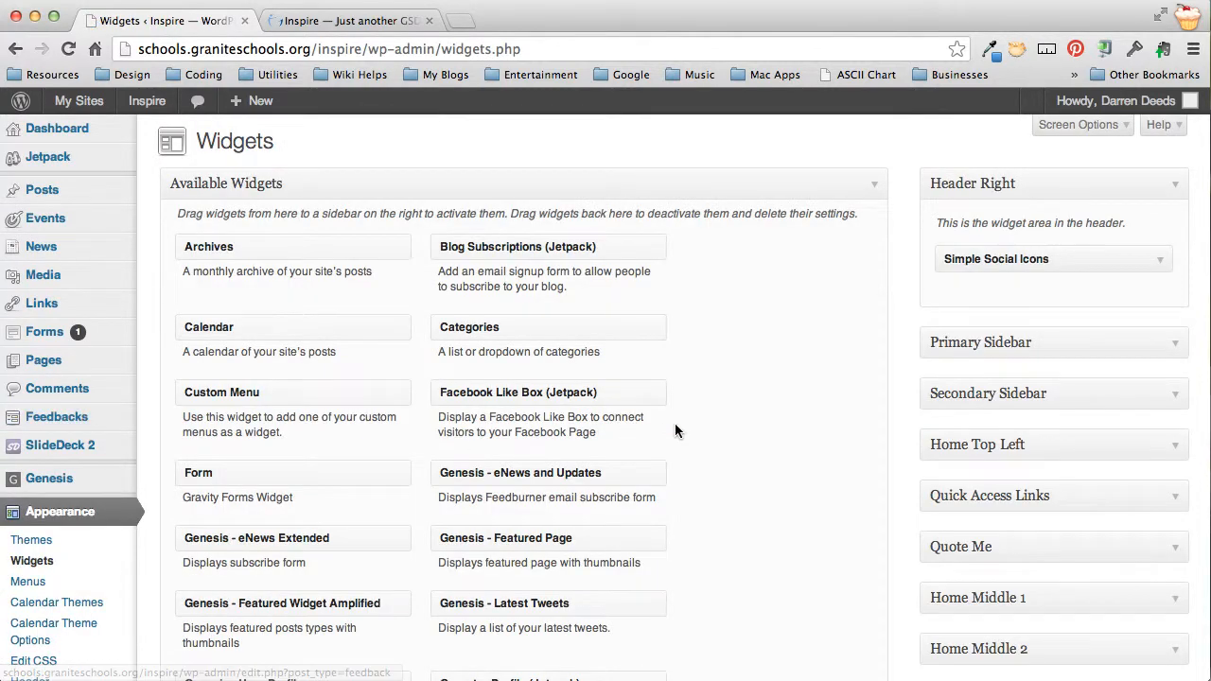
scroll(774, 430, "down", 4)
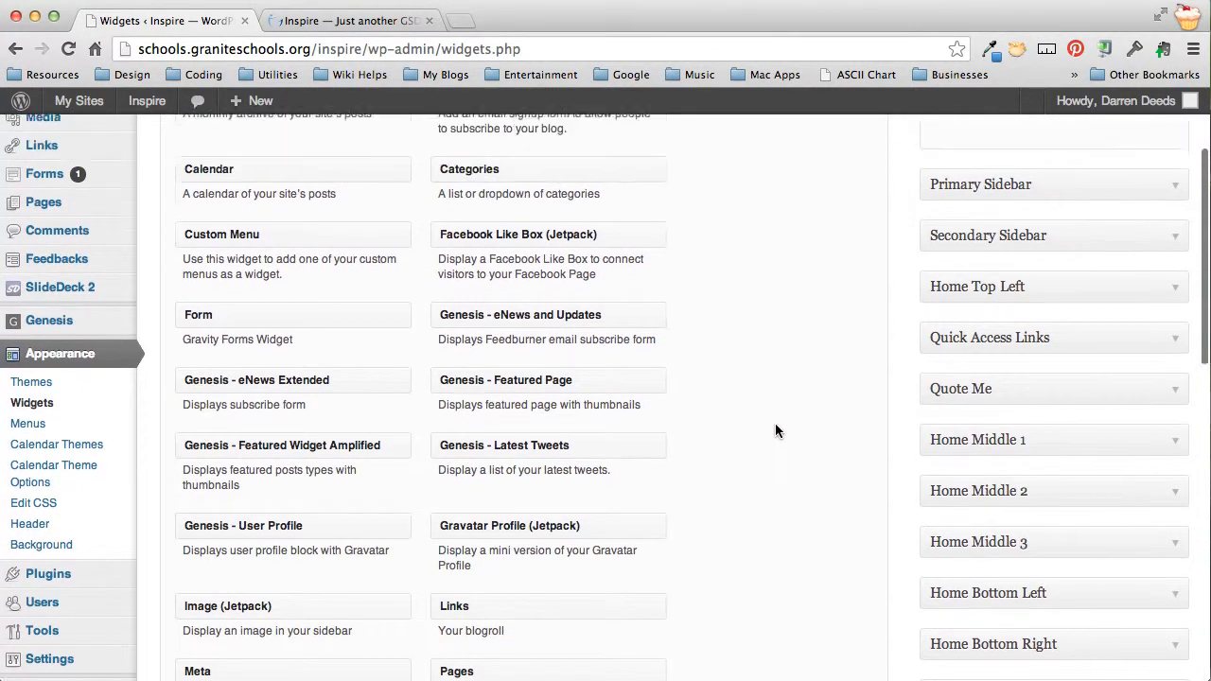
scroll(775, 431, "up", 2)
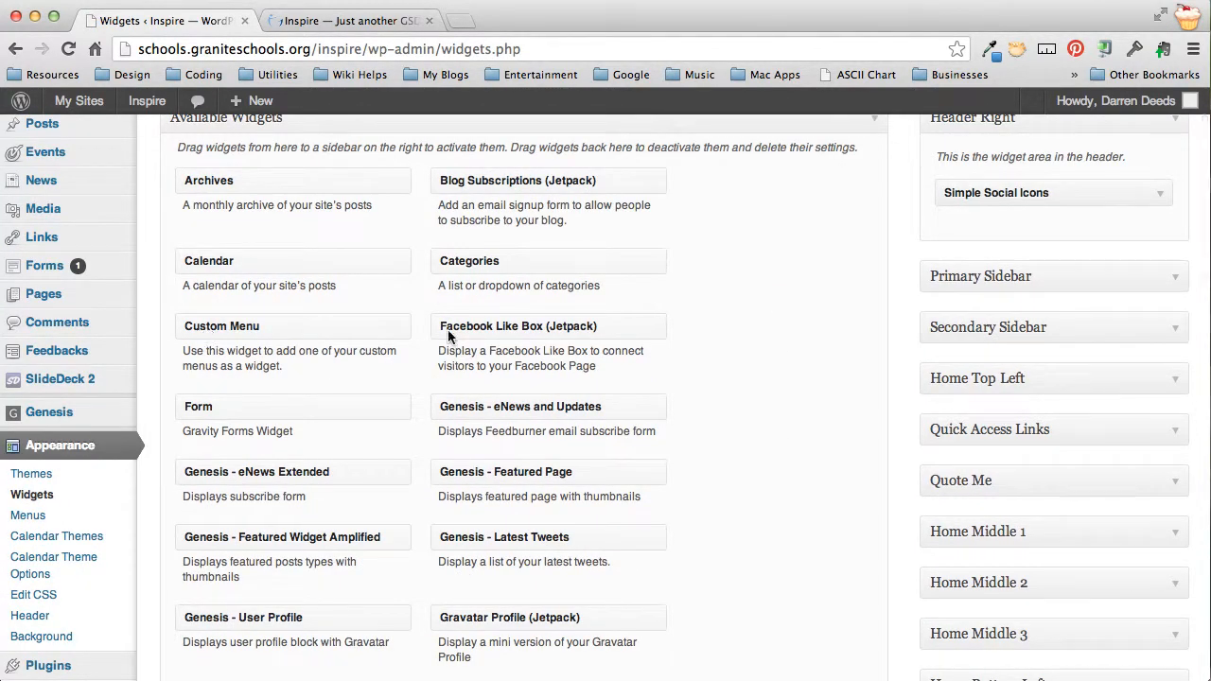
left_click(1176, 281)
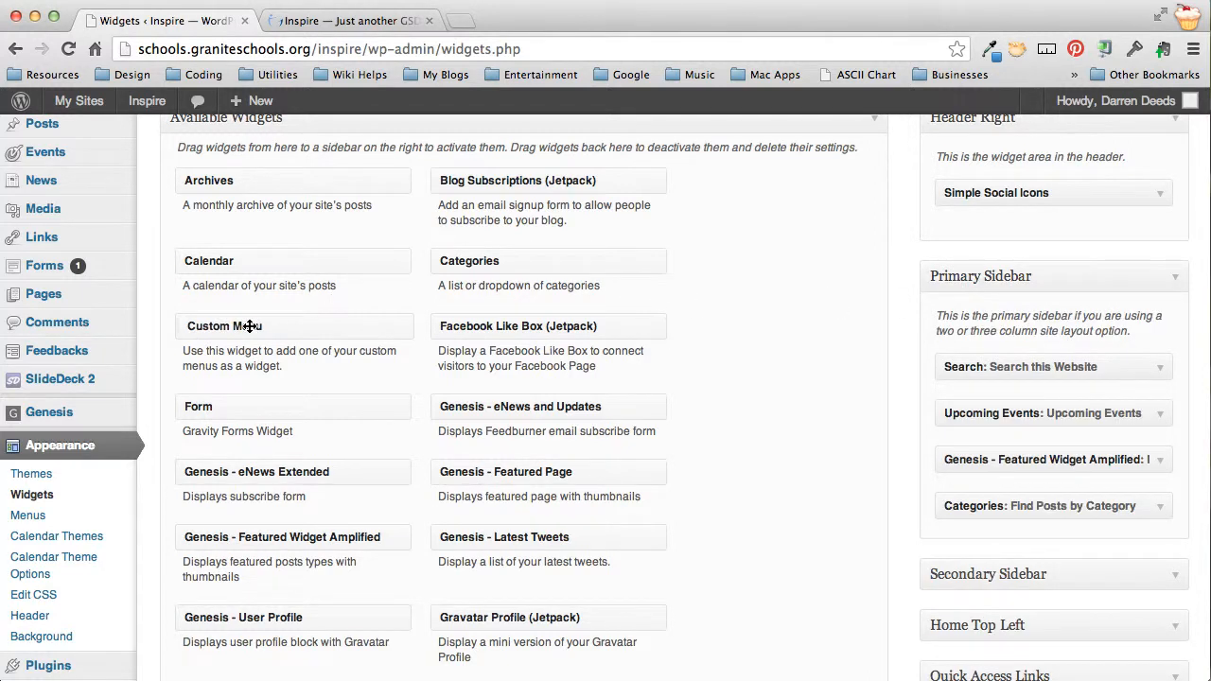
left_click_drag(250, 325, 965, 360)
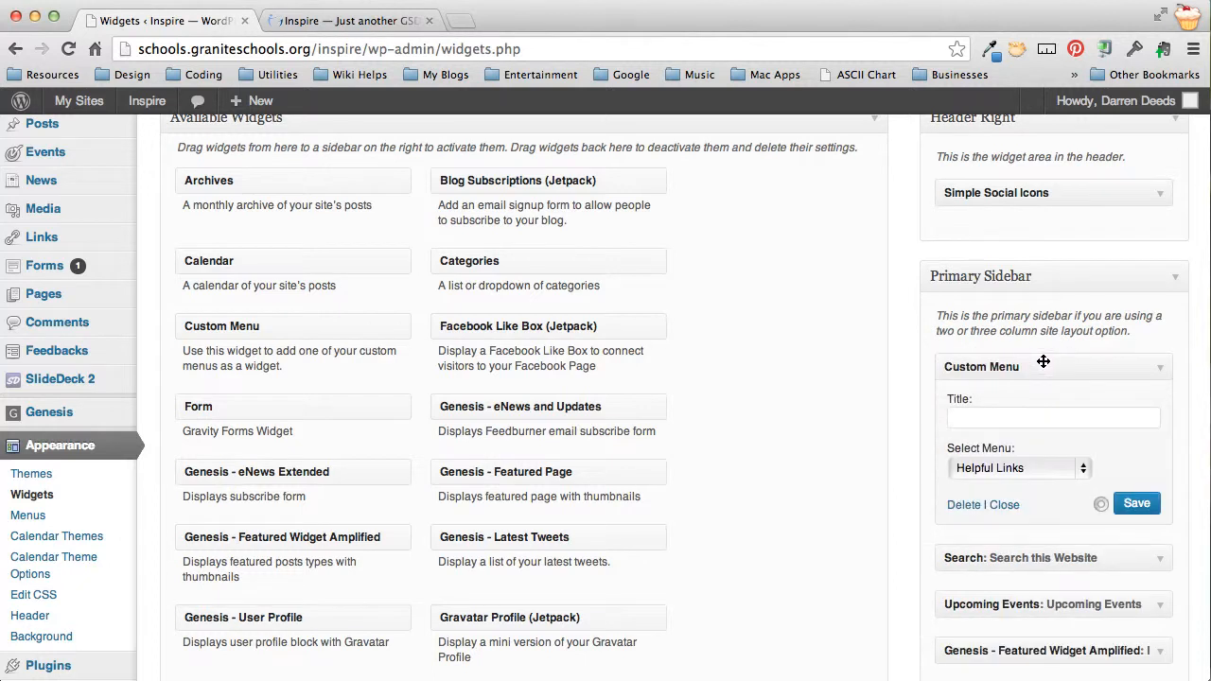
Title the Custom Menu widget Links for Students, keep Helpful Links as its menu, and save the widget
scroll(994, 368, "down", 2)
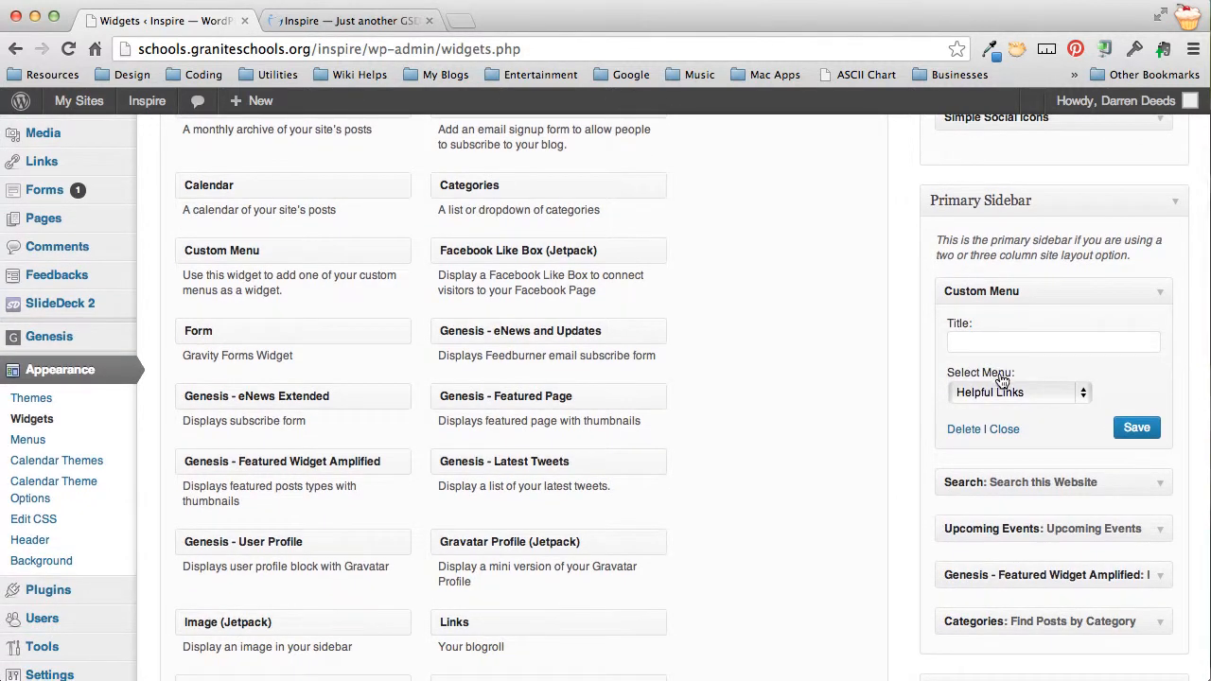
left_click(983, 341)
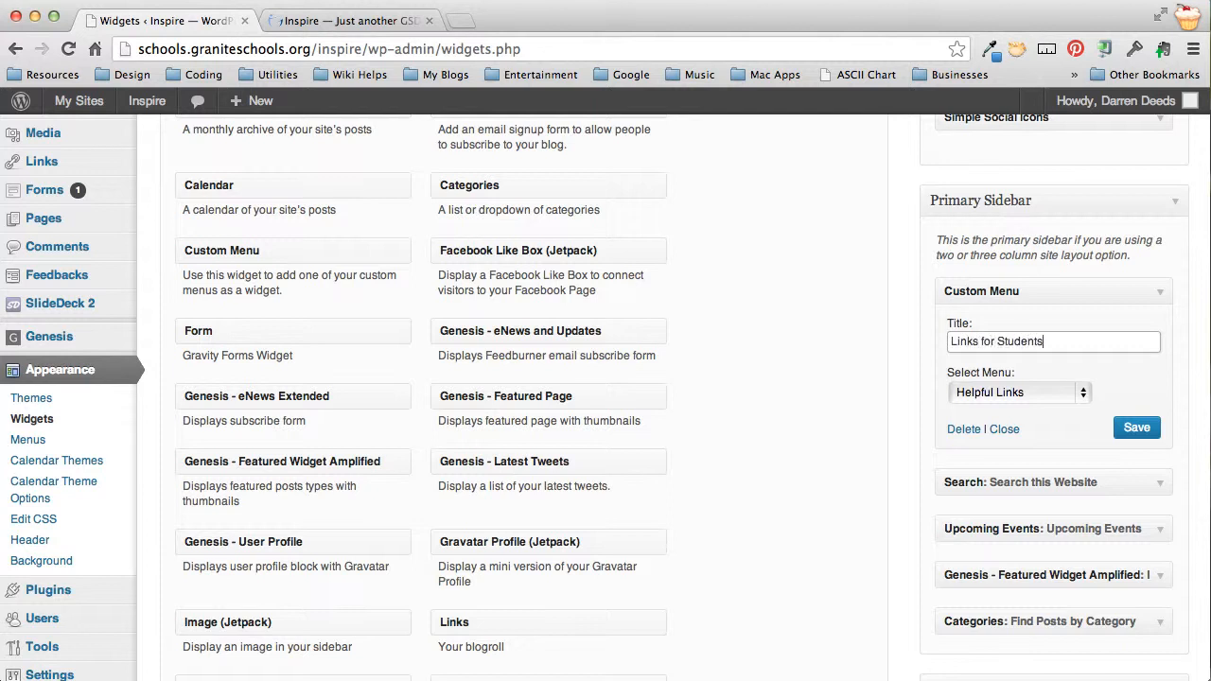
left_click(1069, 394)
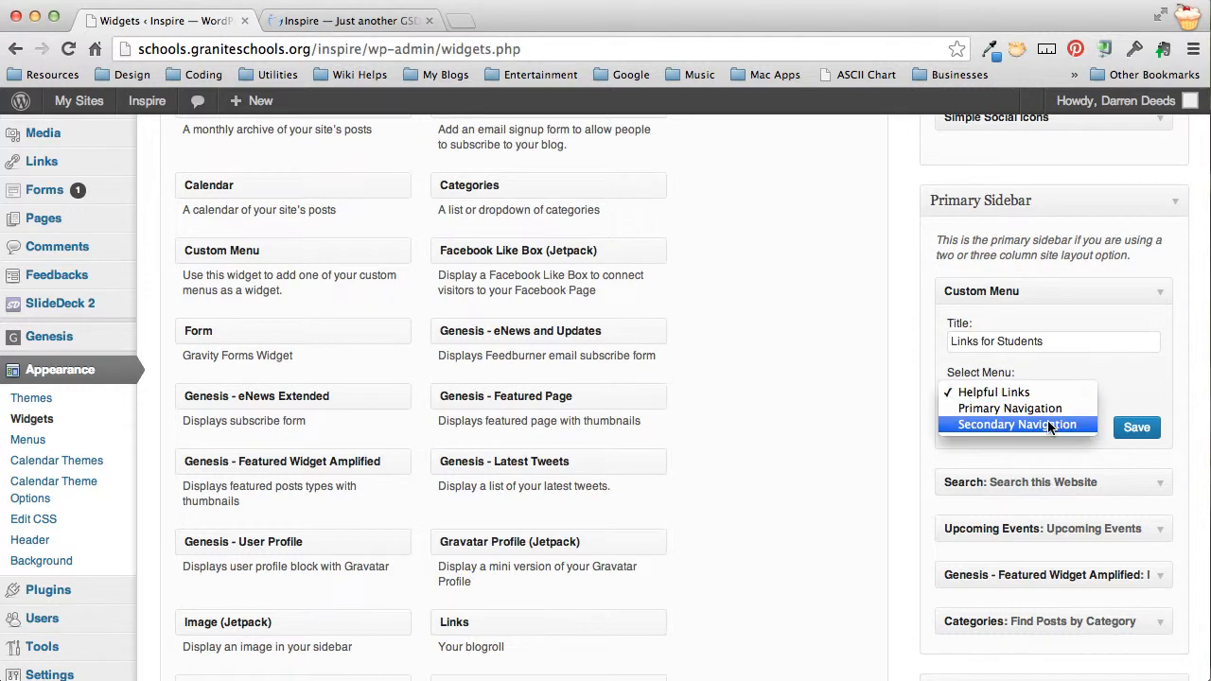
left_click(1142, 430)
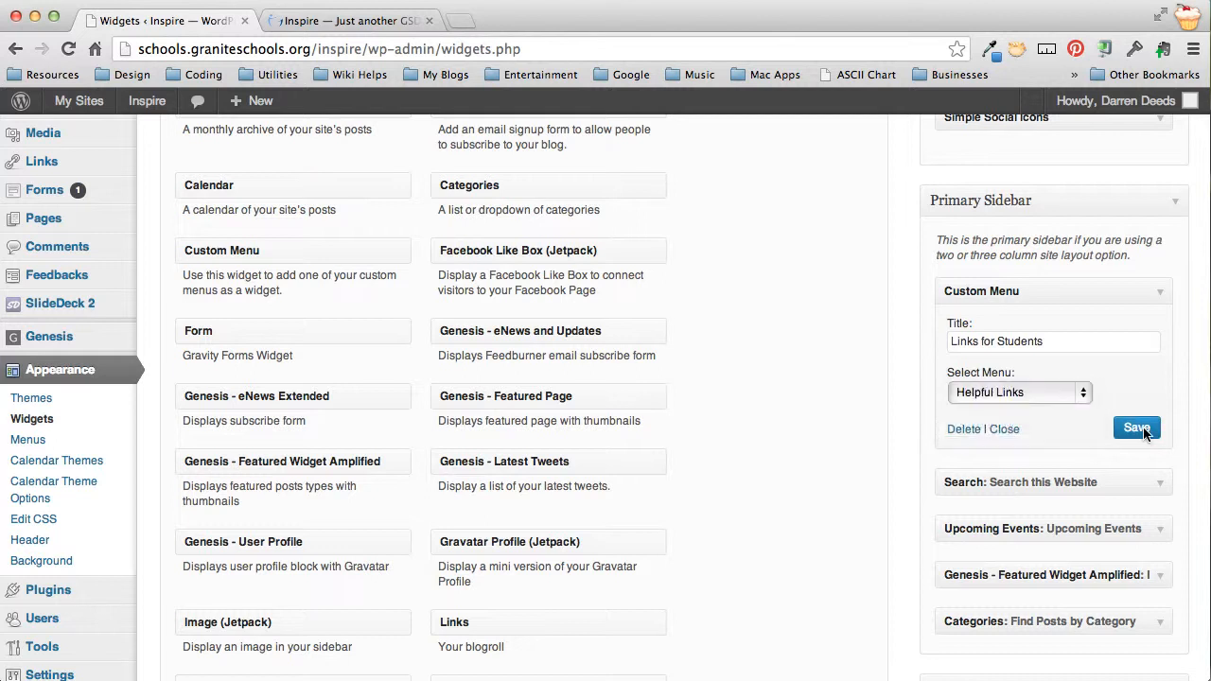
left_click(1137, 431)
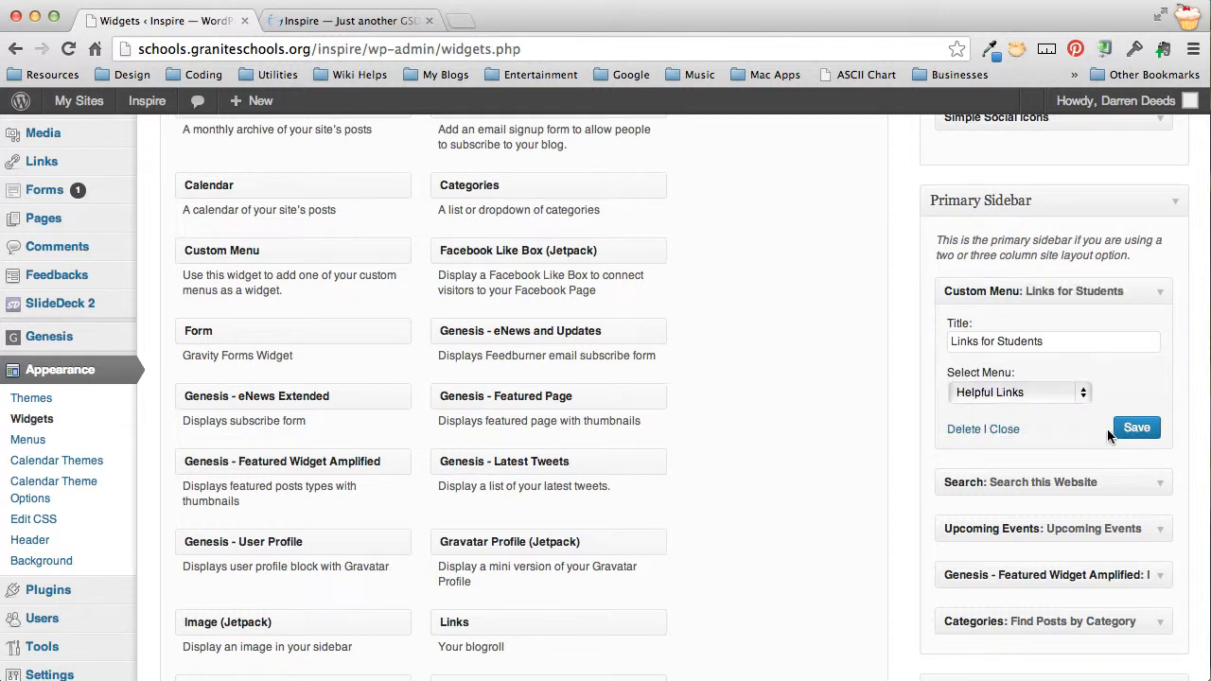
Collapse the Links for Students widget and check the sidebar links on the live site's Muffin Man Resigns article
left_click(1158, 290)
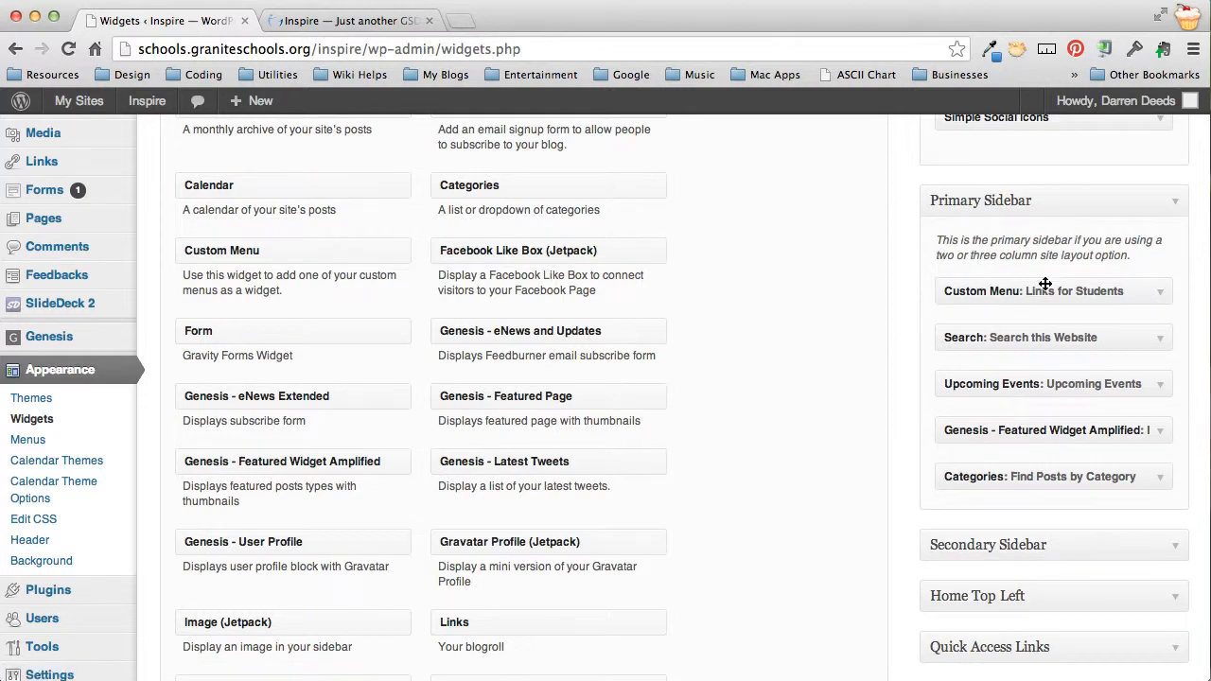
left_click(326, 23)
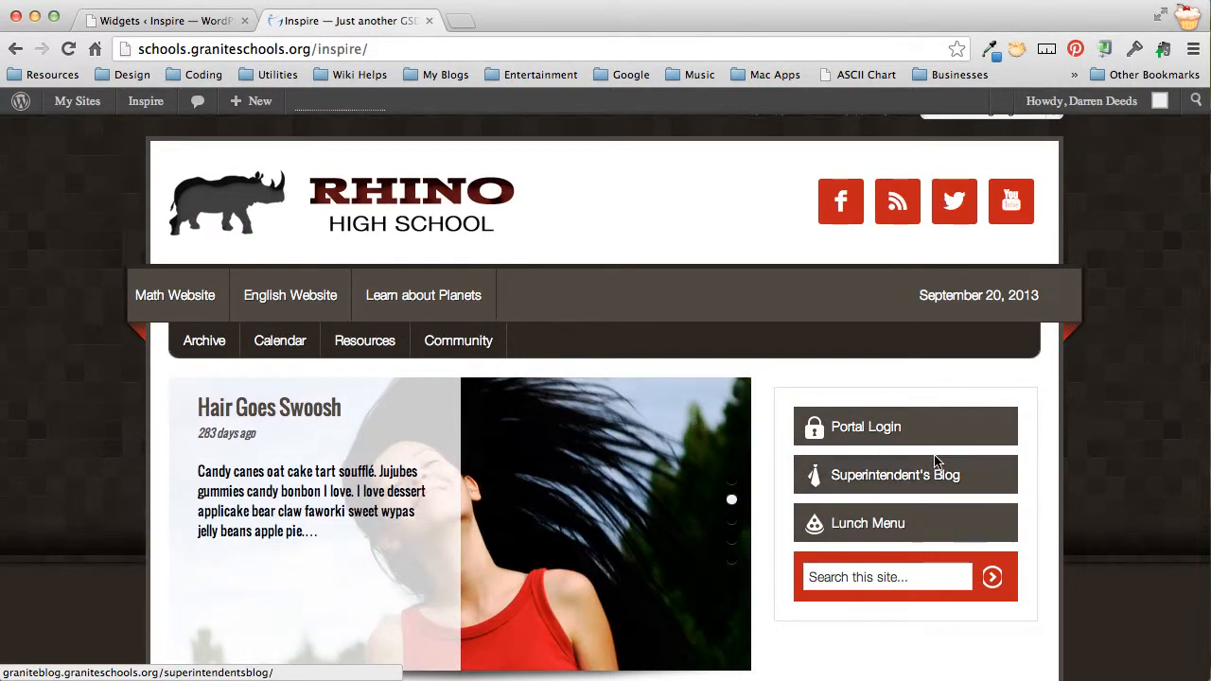
scroll(886, 435, "down", 10)
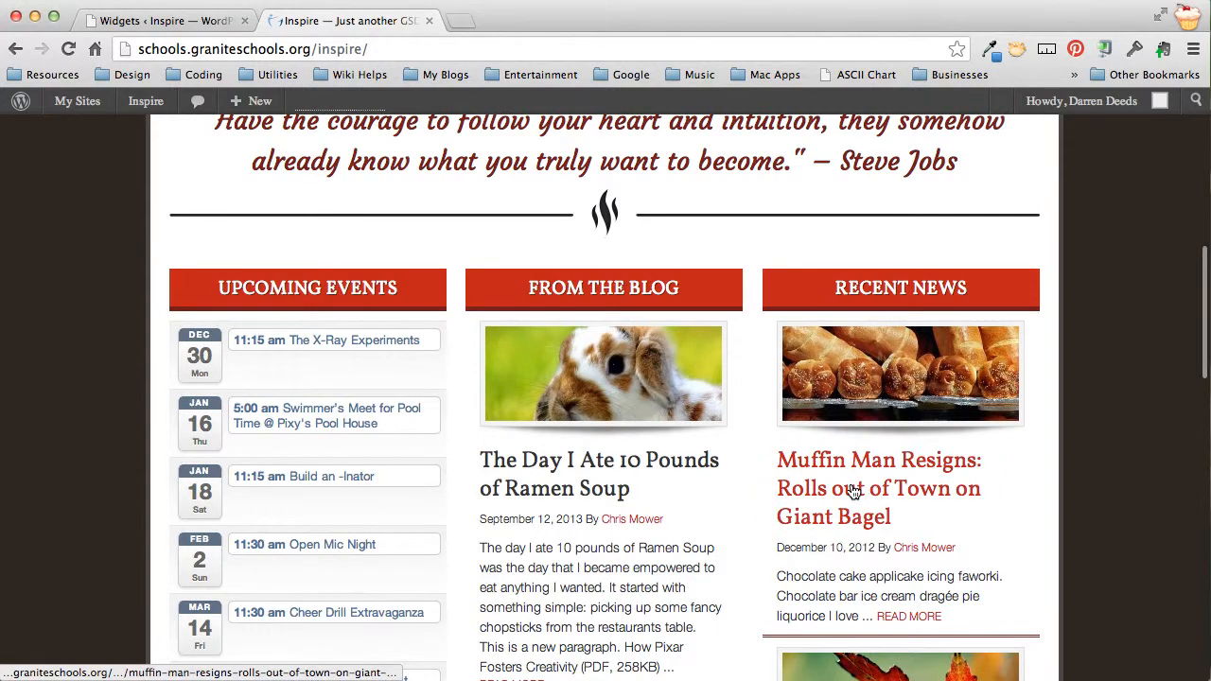
left_click(854, 490)
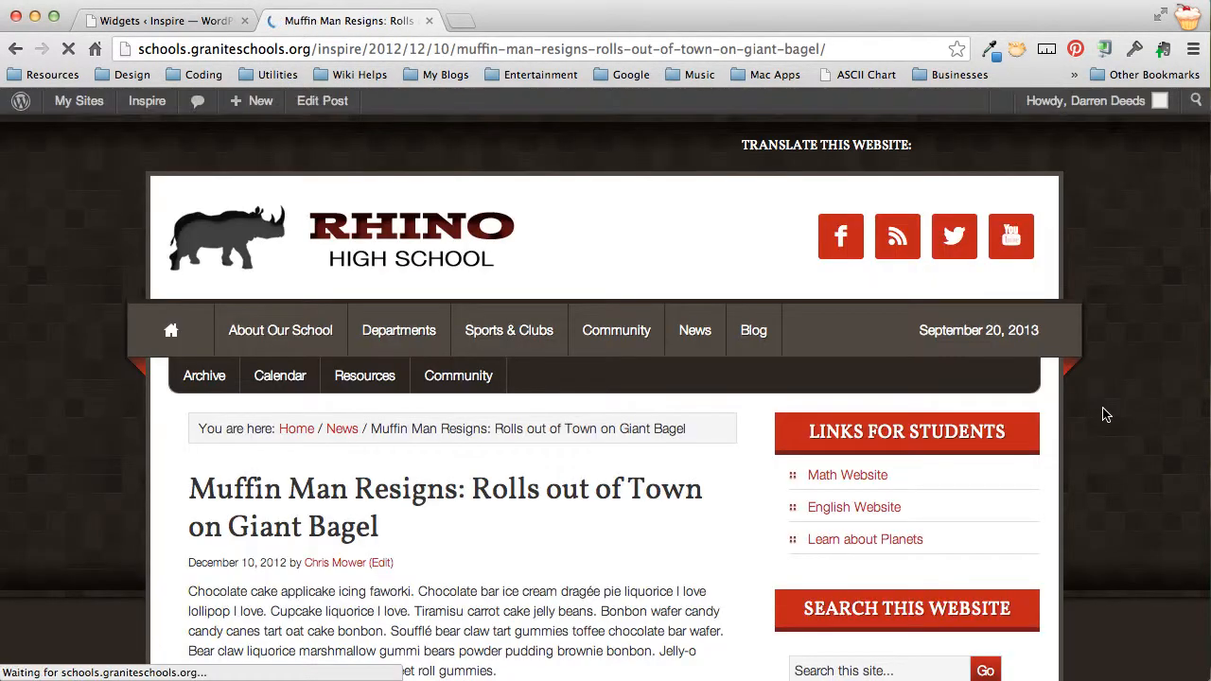
scroll(1088, 422, "down", 3)
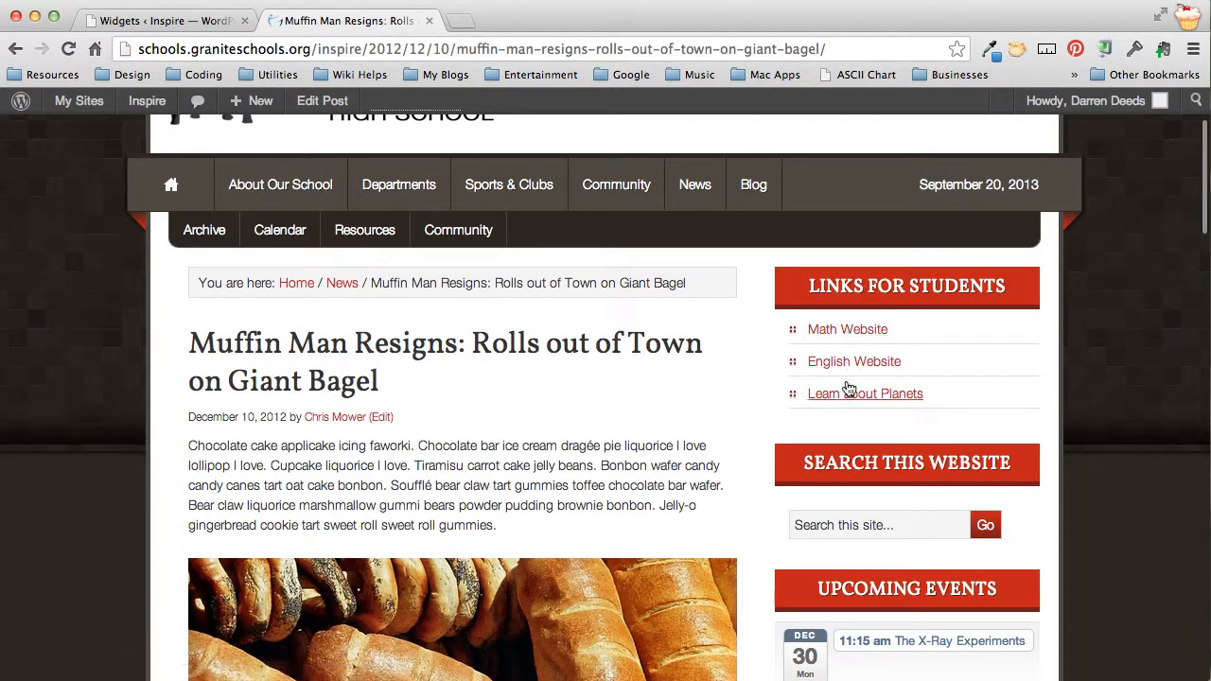
Return to the site's admin, go to the menu settings and open the Secondary Navigation menu for editing
left_click(159, 21)
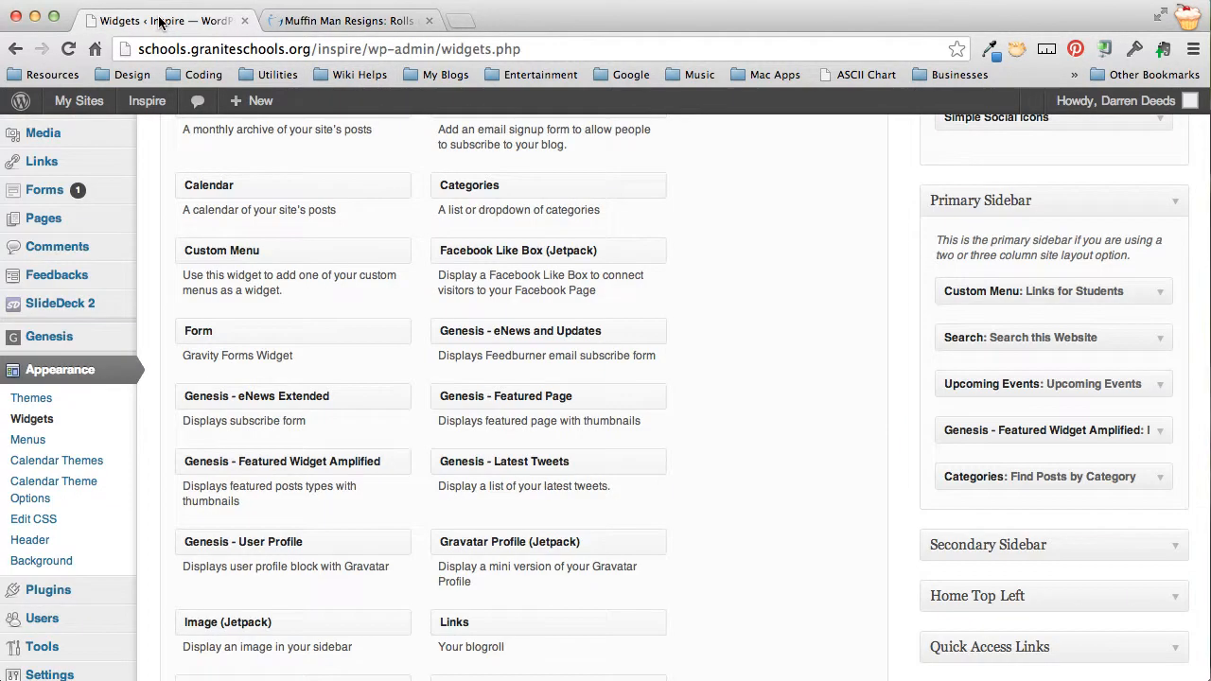
left_click(38, 442)
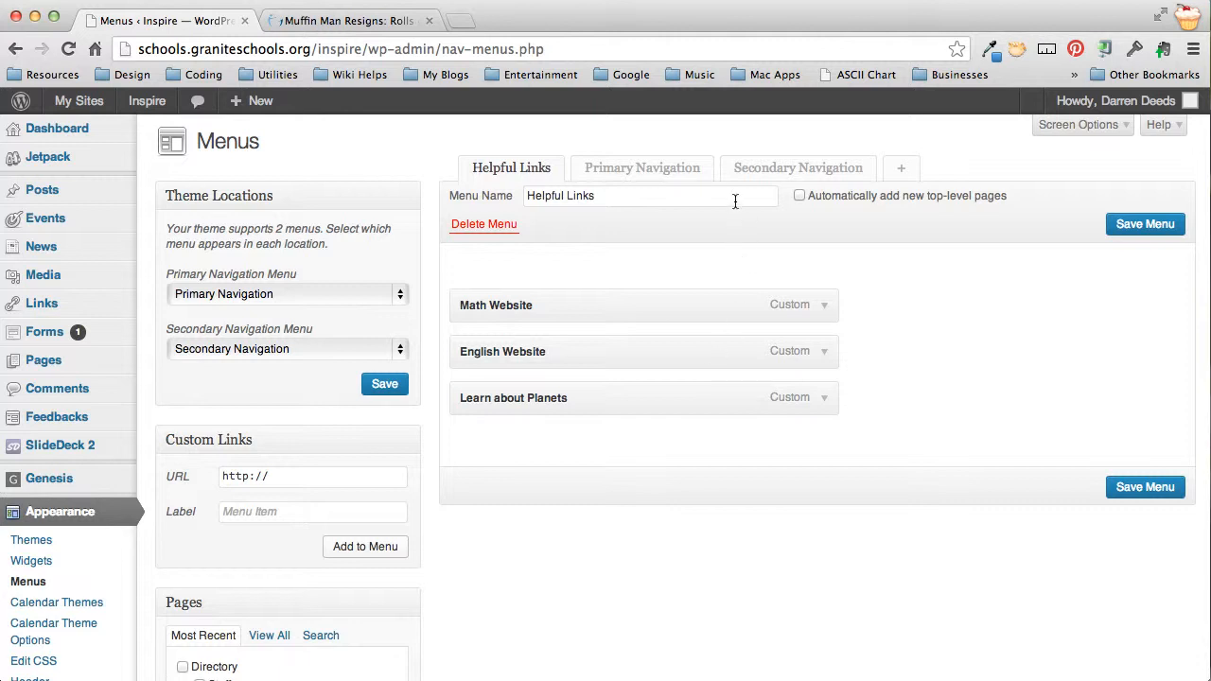
left_click(771, 179)
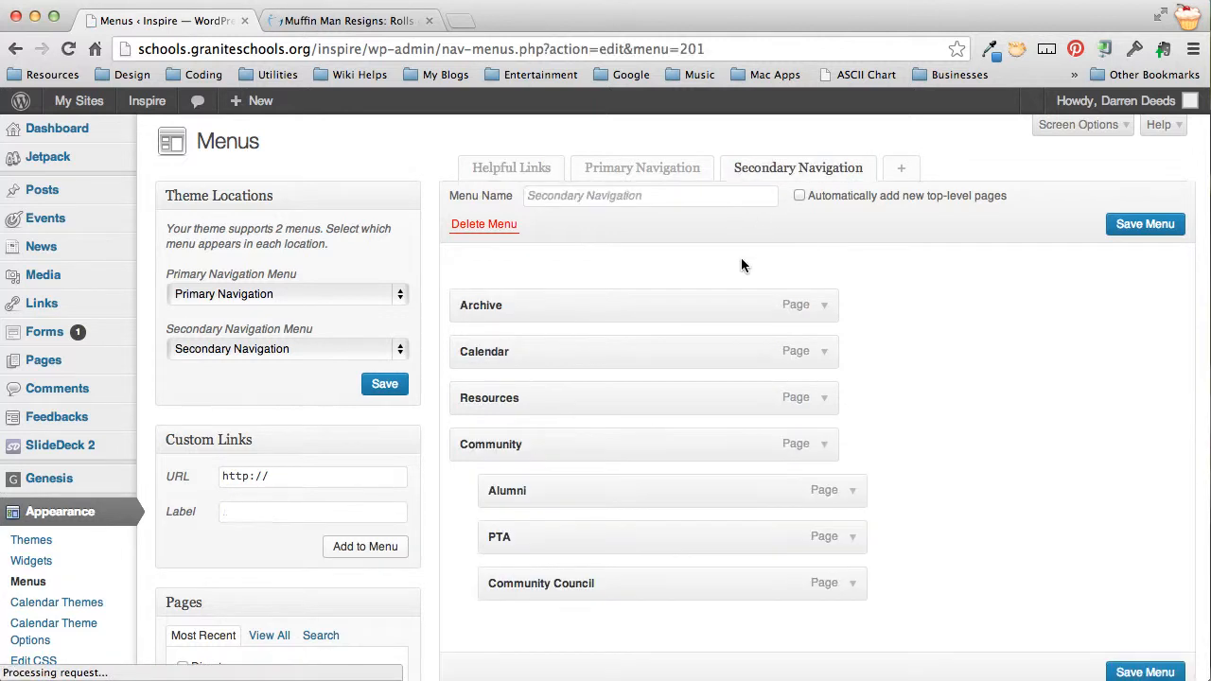
scroll(974, 355, "down", 2)
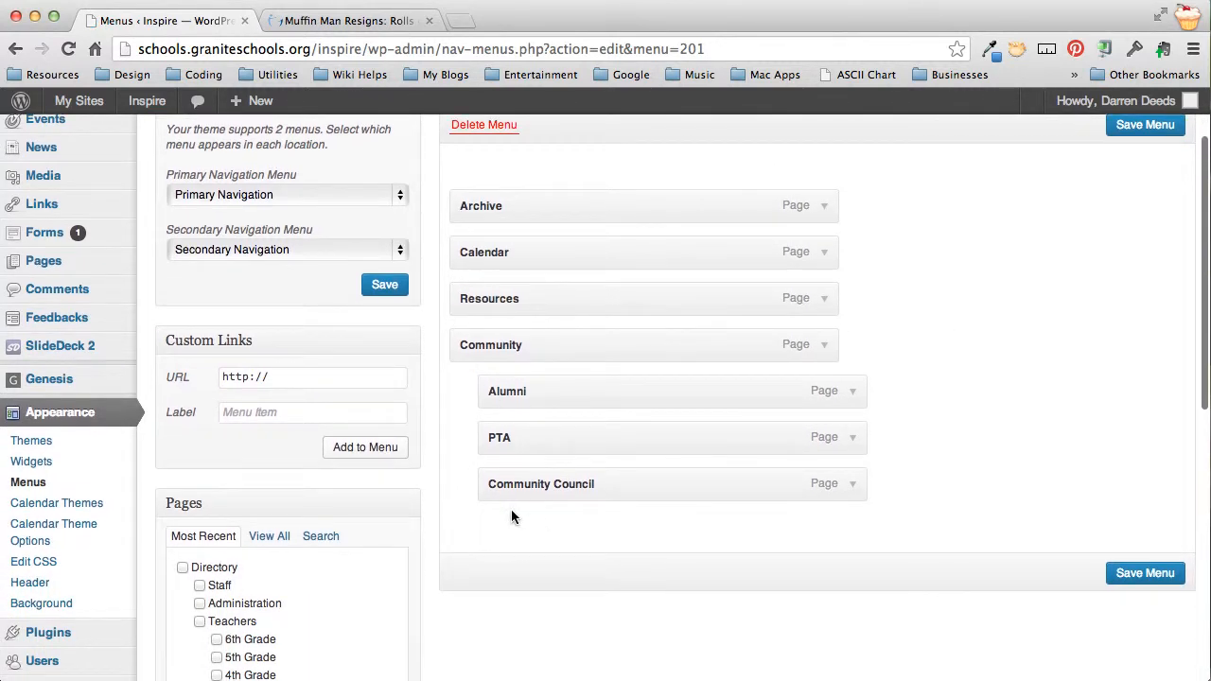
scroll(586, 506, "down", 4)
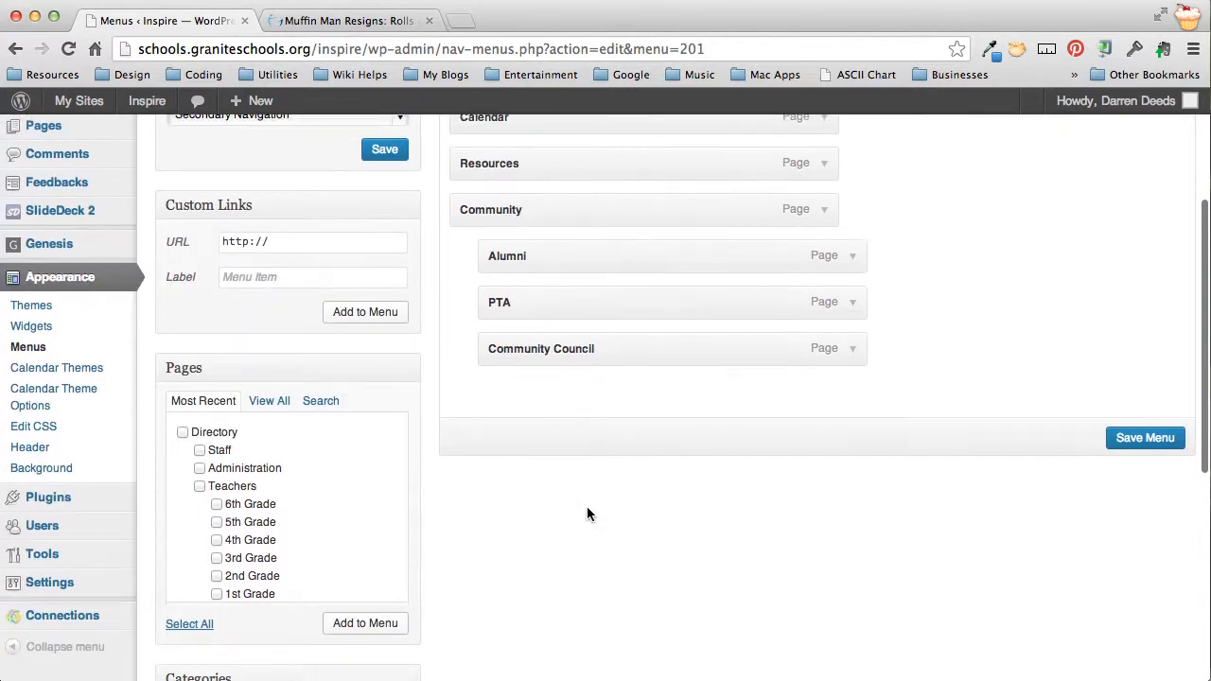
scroll(587, 506, "up", 3)
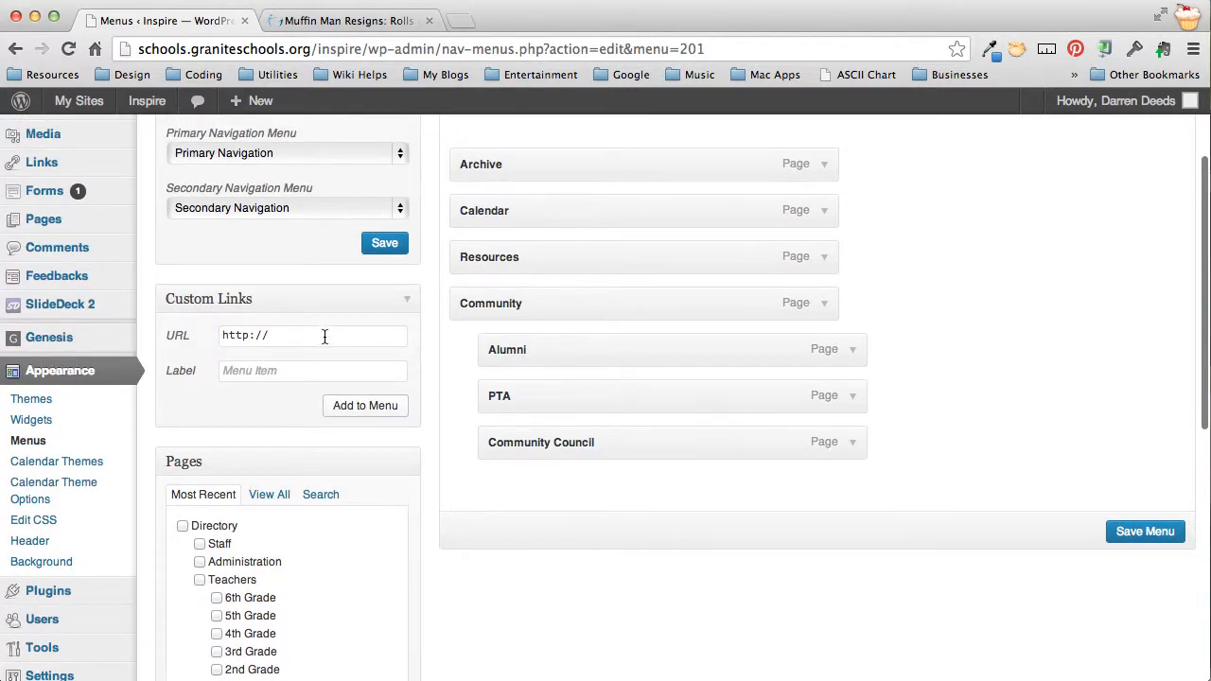
left_click(323, 336)
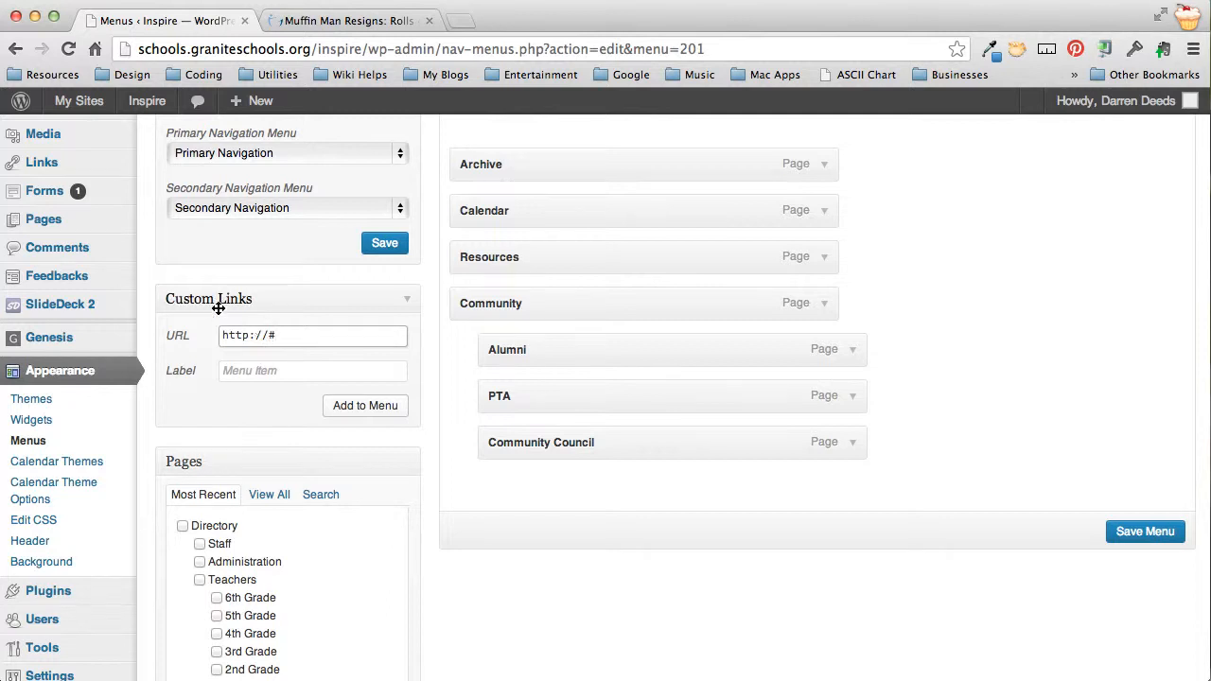
left_click(247, 371)
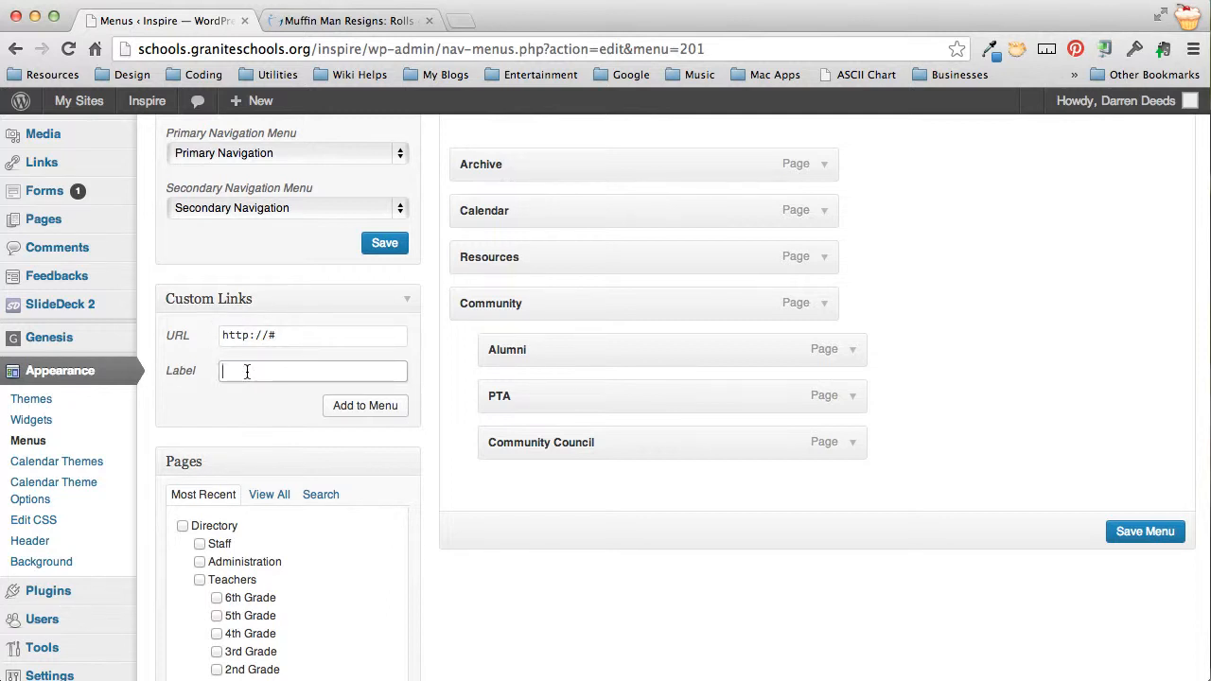
type("Non-Clickable Menu Item")
left_click(345, 405)
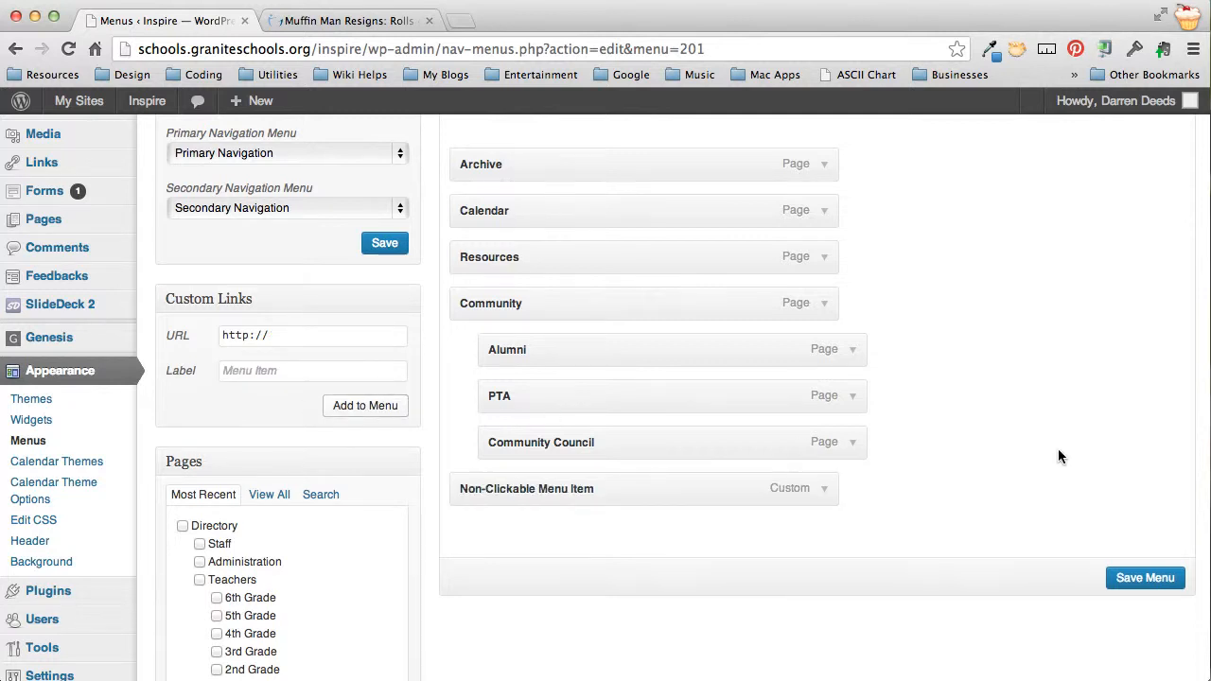
Clear the URL of the Non-Clickable Menu Item completely and save the Secondary Navigation menu
scroll(1015, 435, "up", 2)
scroll(1015, 434, "down", 2)
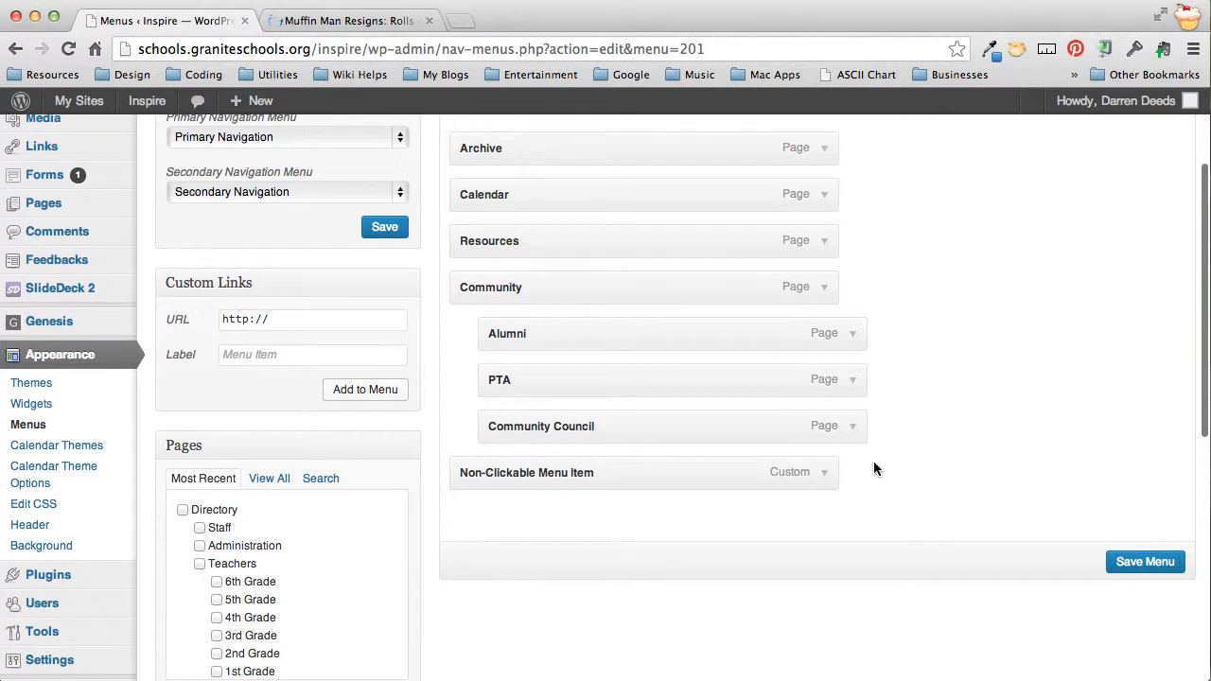
left_click(824, 472)
left_click(590, 527)
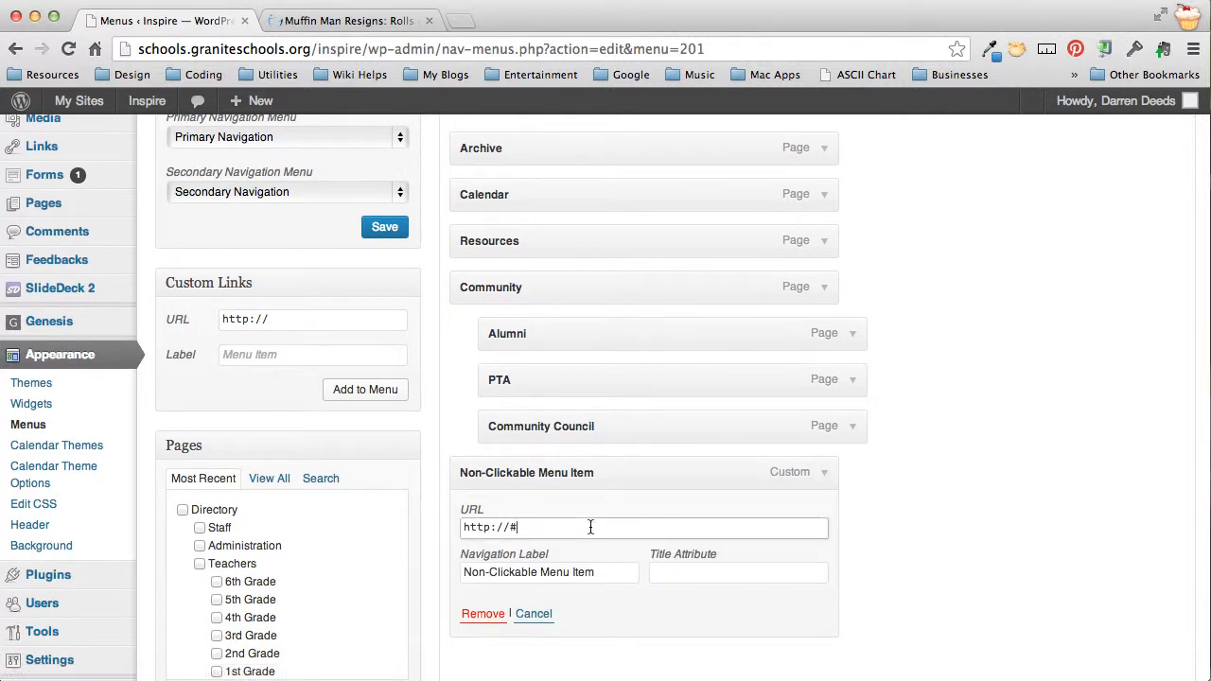
triple_click(590, 527)
key("BackSpace")
scroll(1094, 468, "down", 3)
left_click(1147, 570)
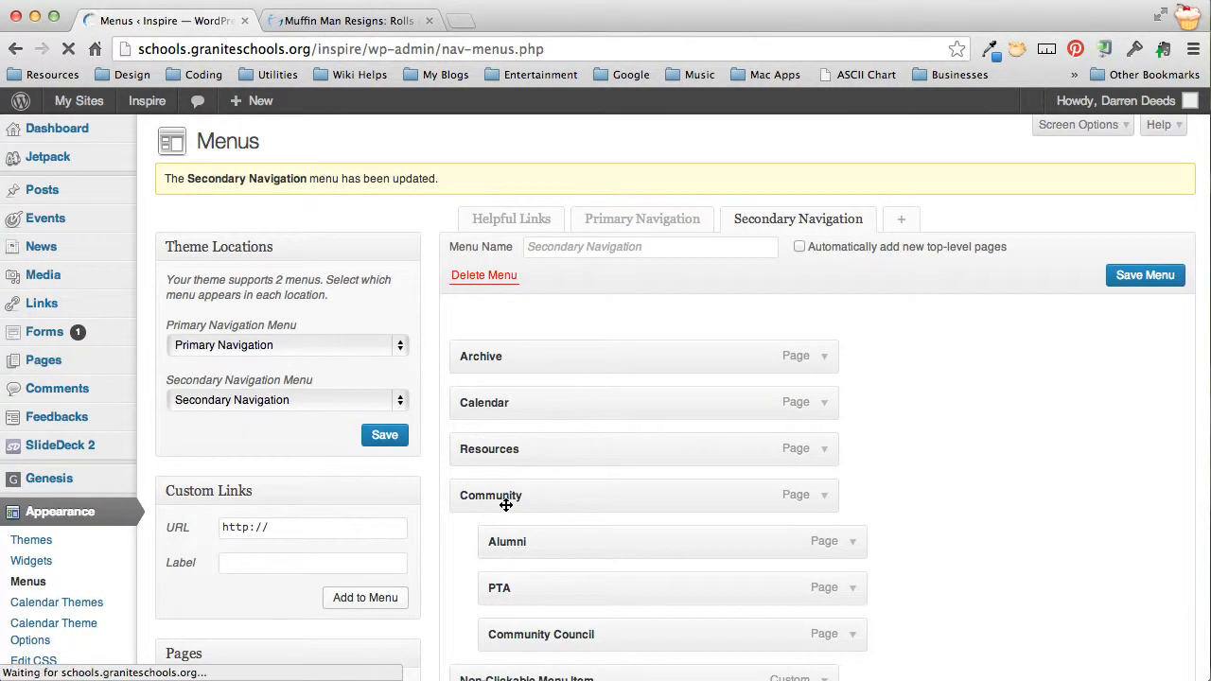
Expand the saved Non-Clickable Menu Item to check its URL field
scroll(876, 378, "down", 3)
scroll(876, 378, "down", 1)
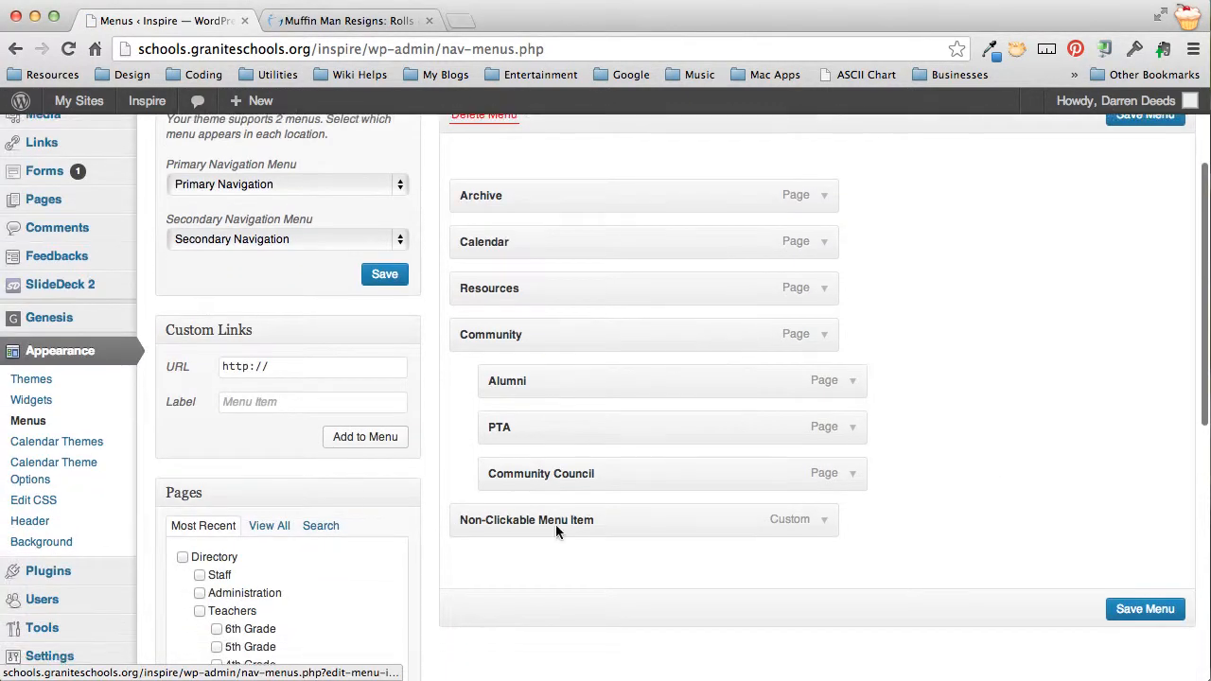
left_click(824, 521)
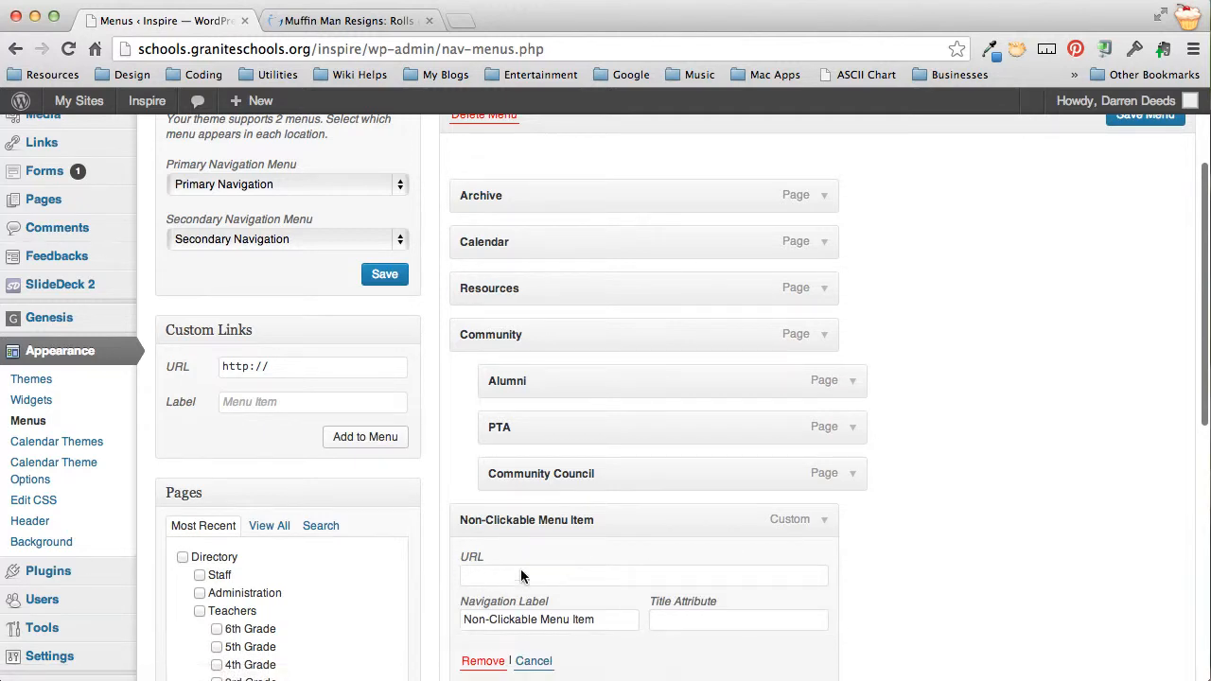
Refresh the live article page and test whether the Non-Clickable Menu Item in the secondary navigation responds
left_click(315, 25)
key("super+r")
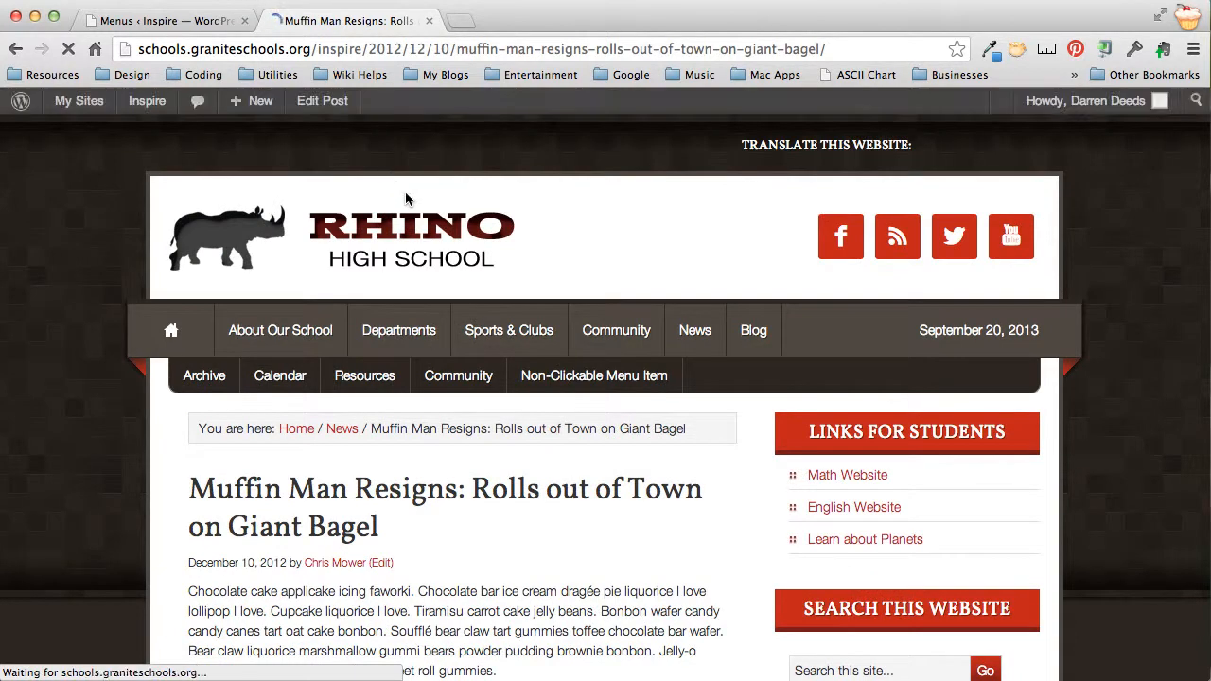
scroll(646, 384, "down", 3)
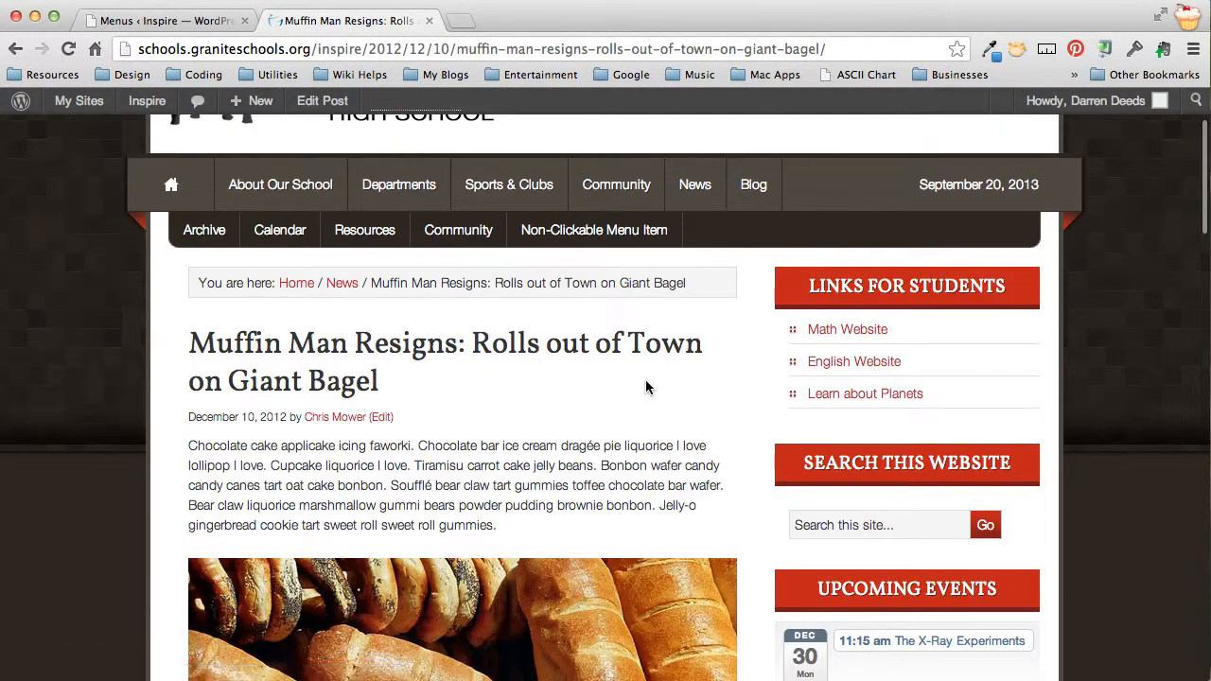
left_click_drag(535, 229, 670, 230)
left_click(604, 231)
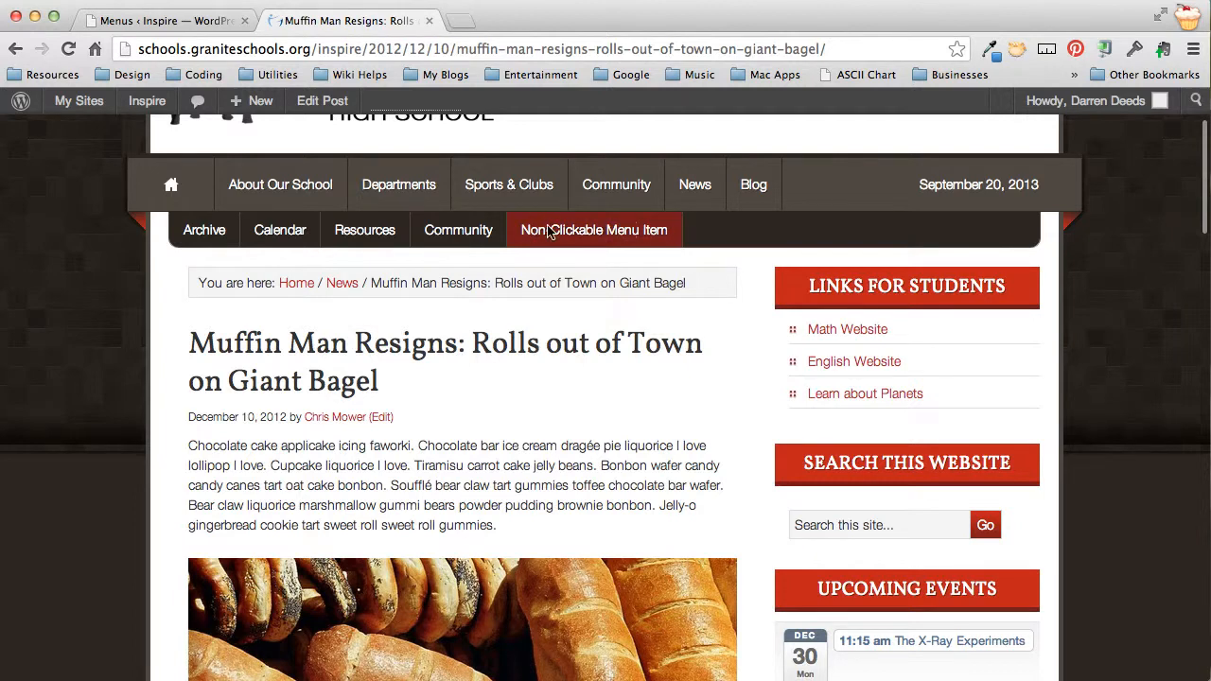
Return to the menu editor and review the Secondary Navigation items and the settings of the Non-Clickable Menu Item
left_click(154, 20)
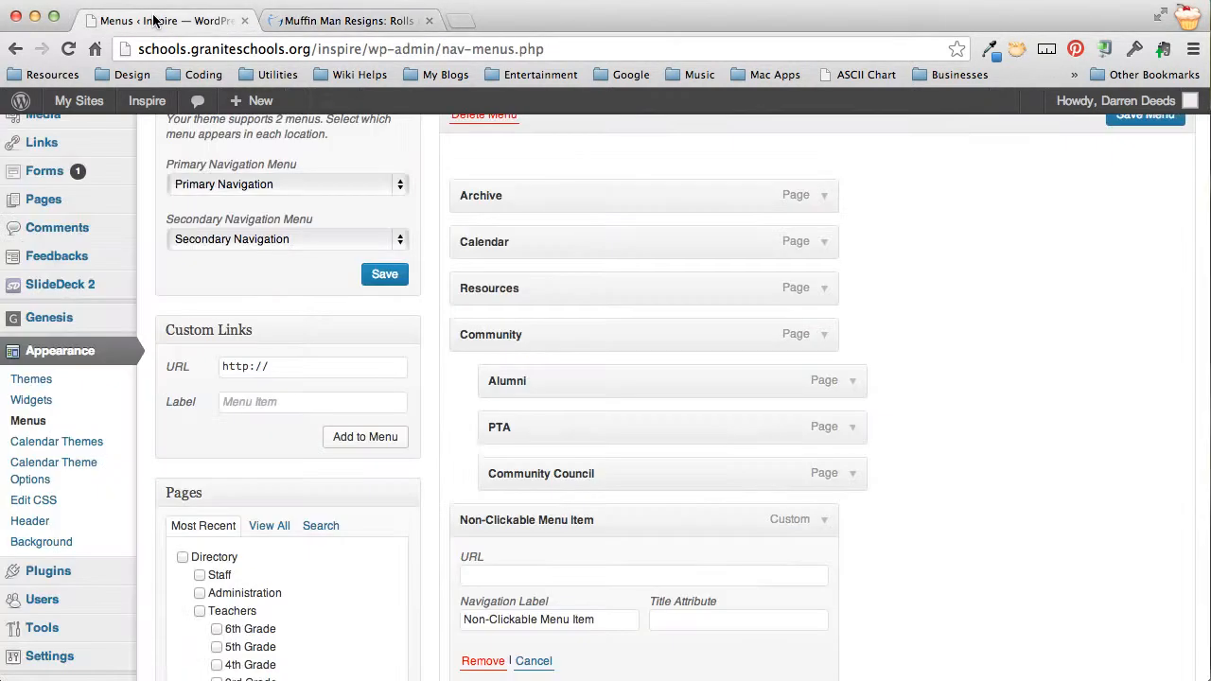
scroll(955, 360, "up", 3)
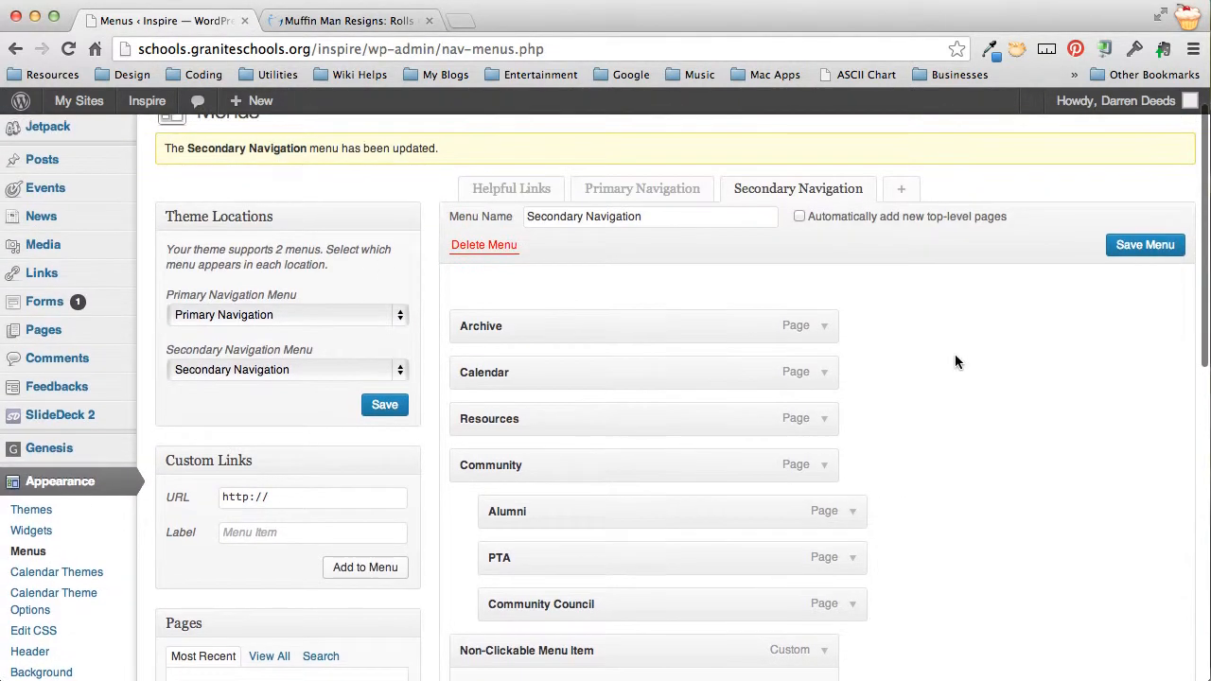
scroll(954, 360, "down", 6)
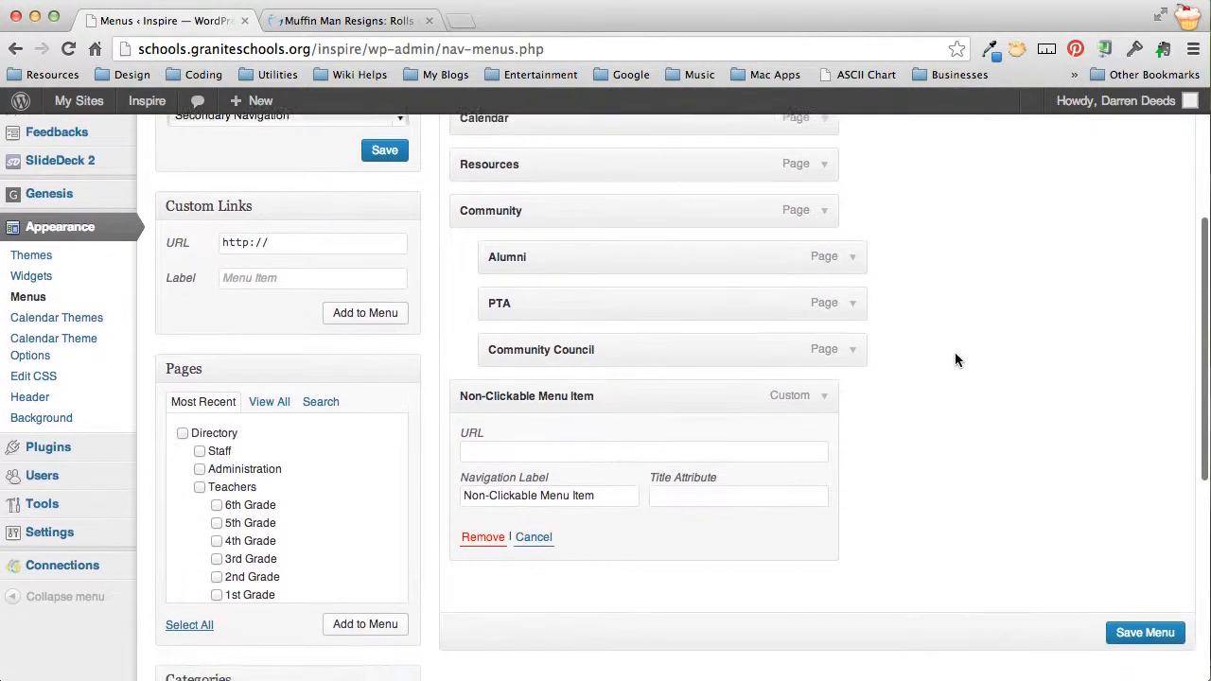
scroll(956, 358, "down", 3)
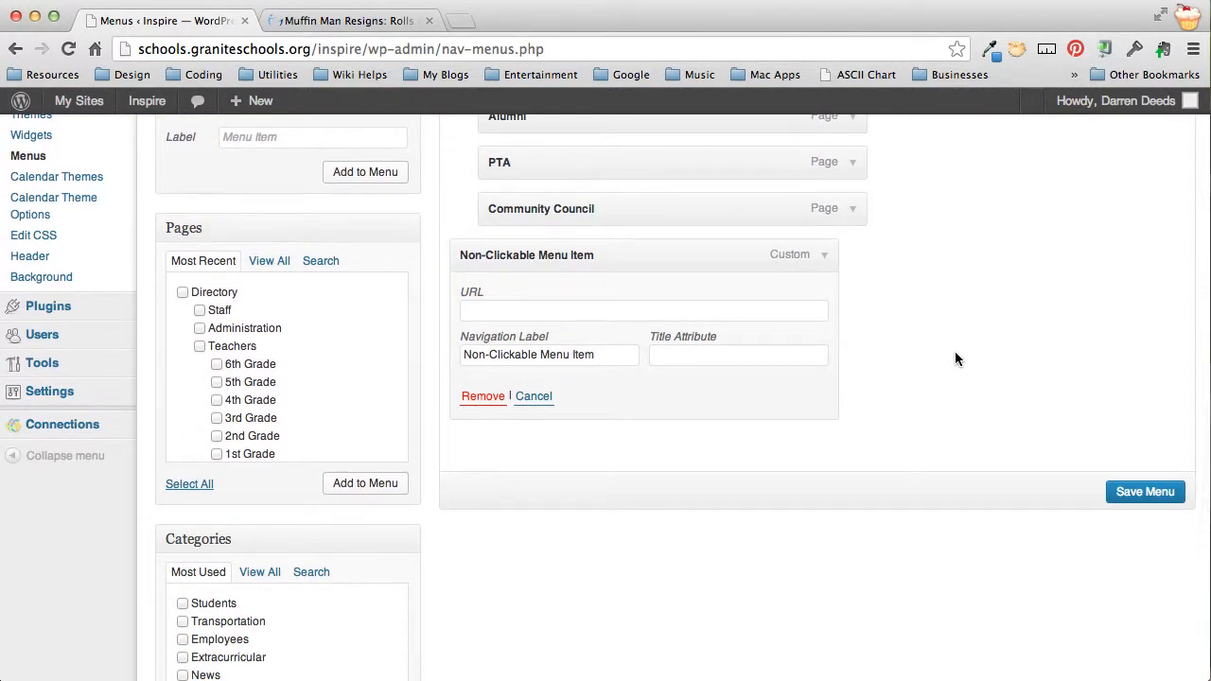